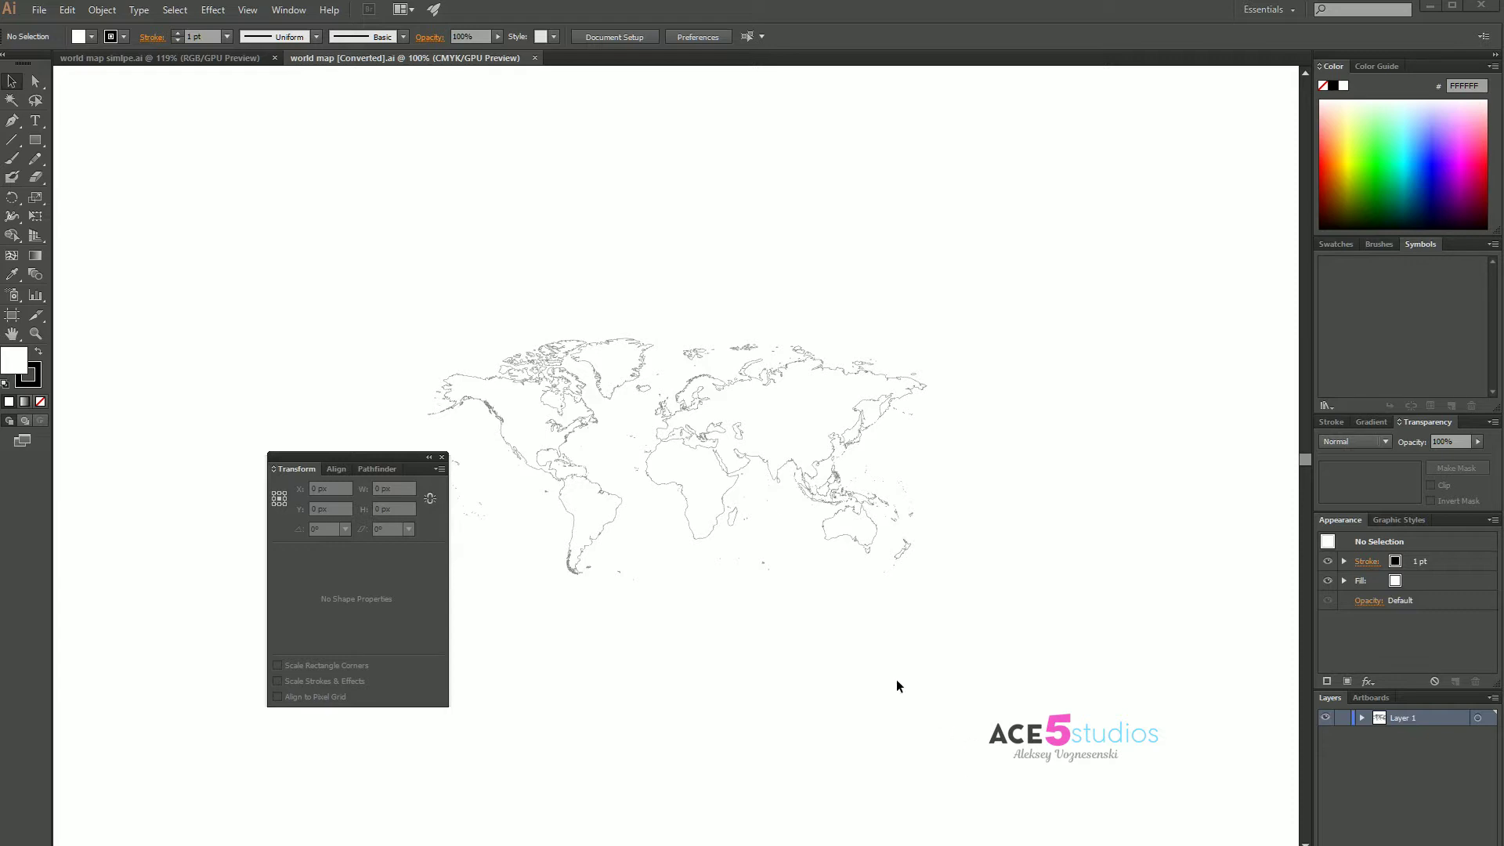
- Isolate the world map's compound path so its individual landmass outlines can be selected
{"action": "left_click", "coordinate": [724, 403]}
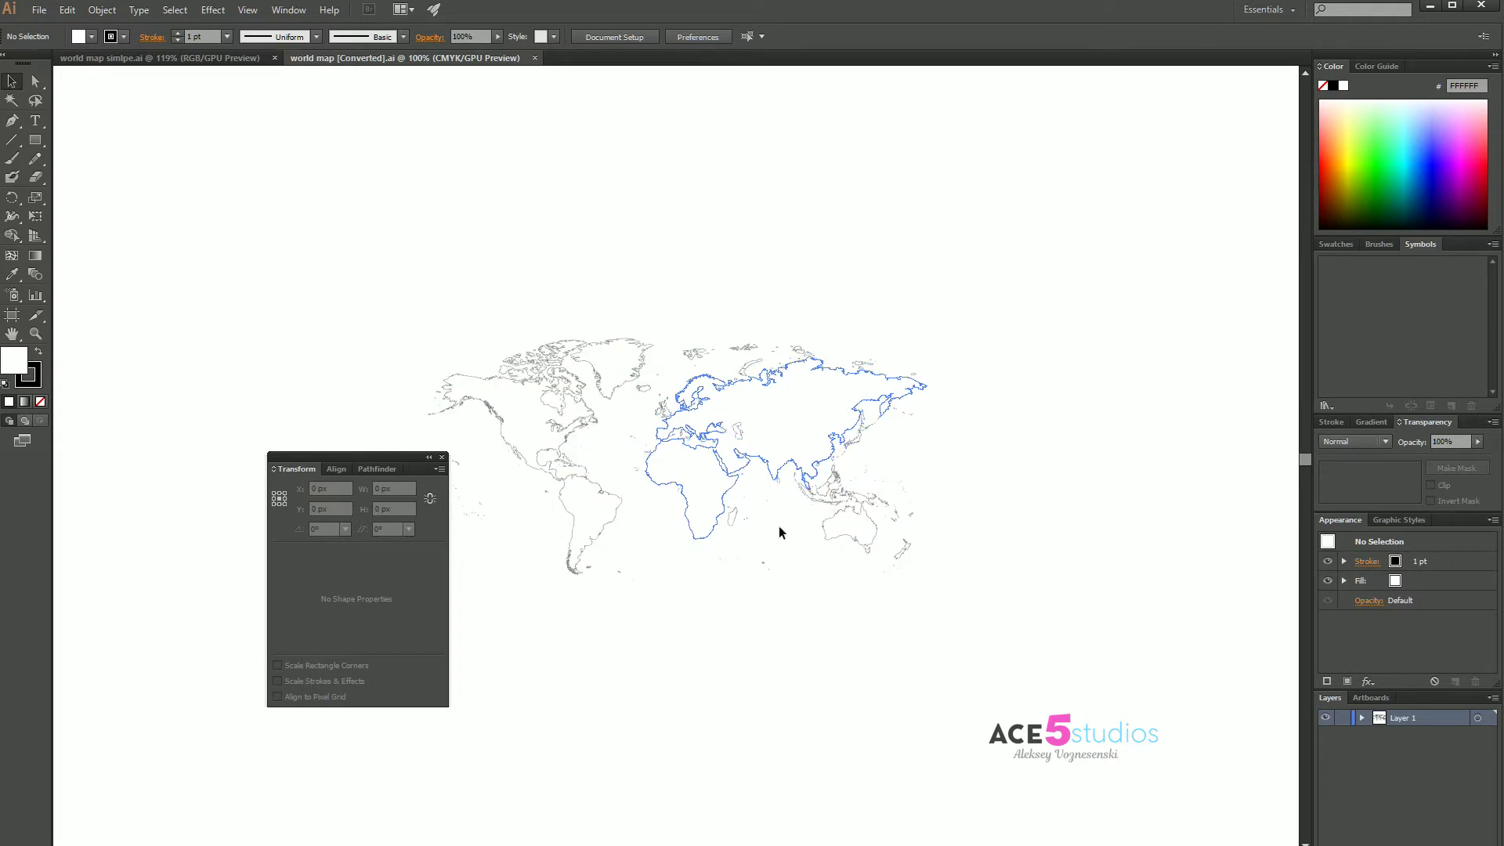
{"action": "left_click", "coordinate": [752, 463]}
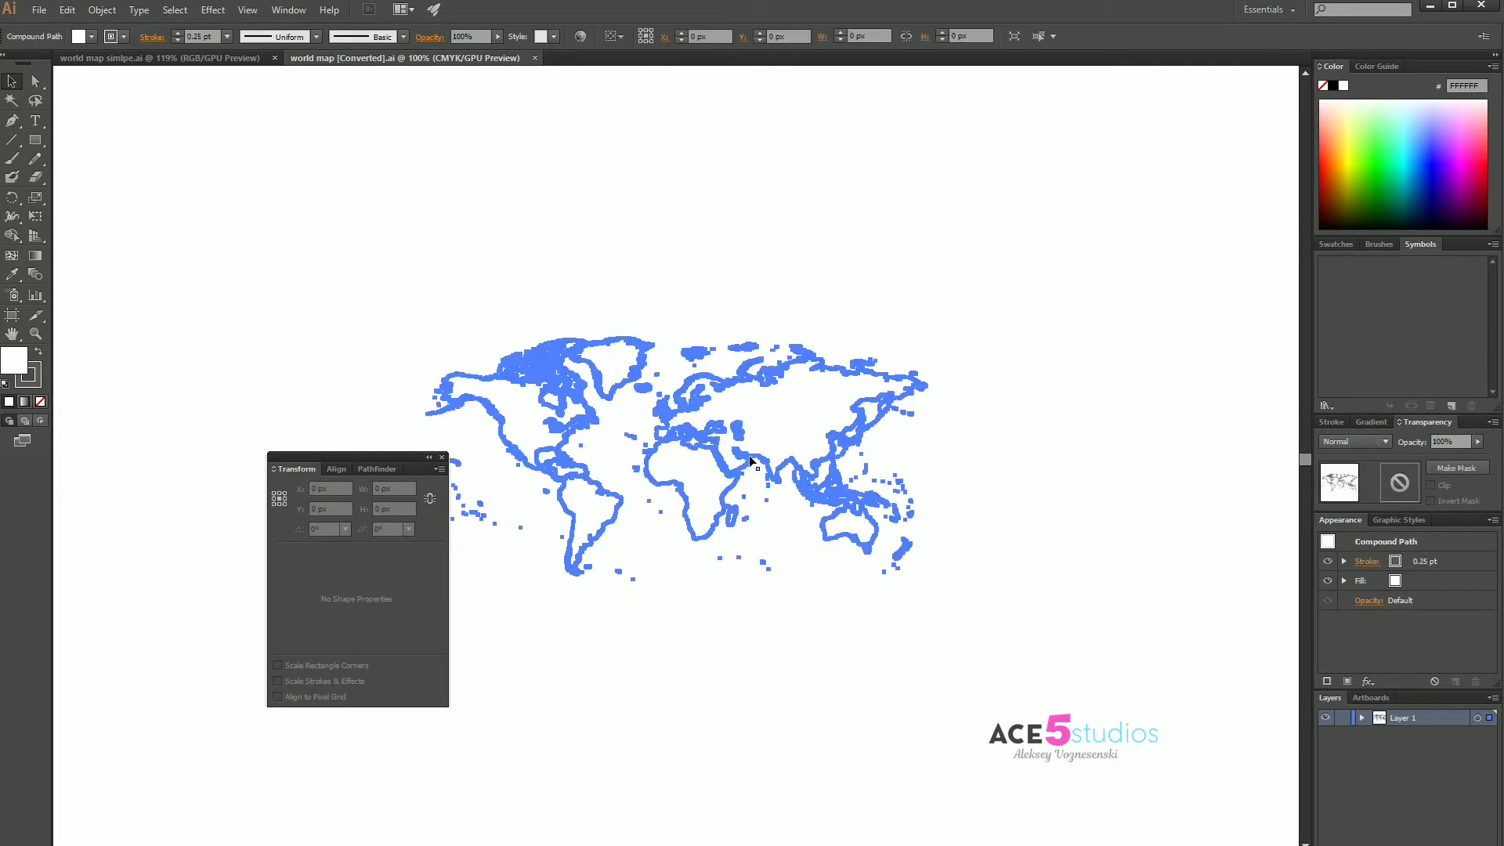
{"action": "left_click", "coordinate": [688, 273]}
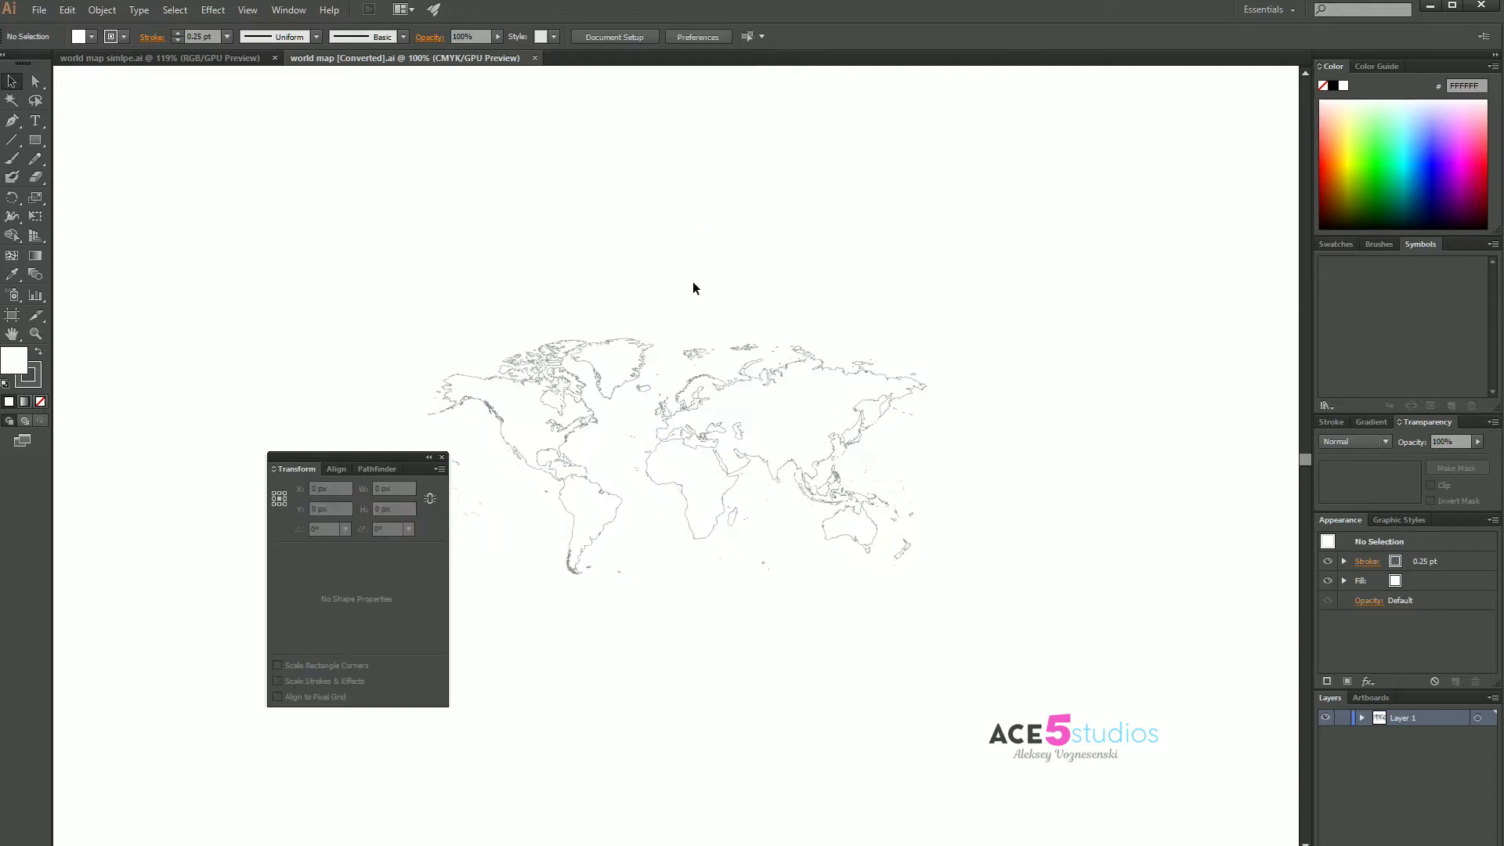
{"action": "double_click", "coordinate": [706, 449]}
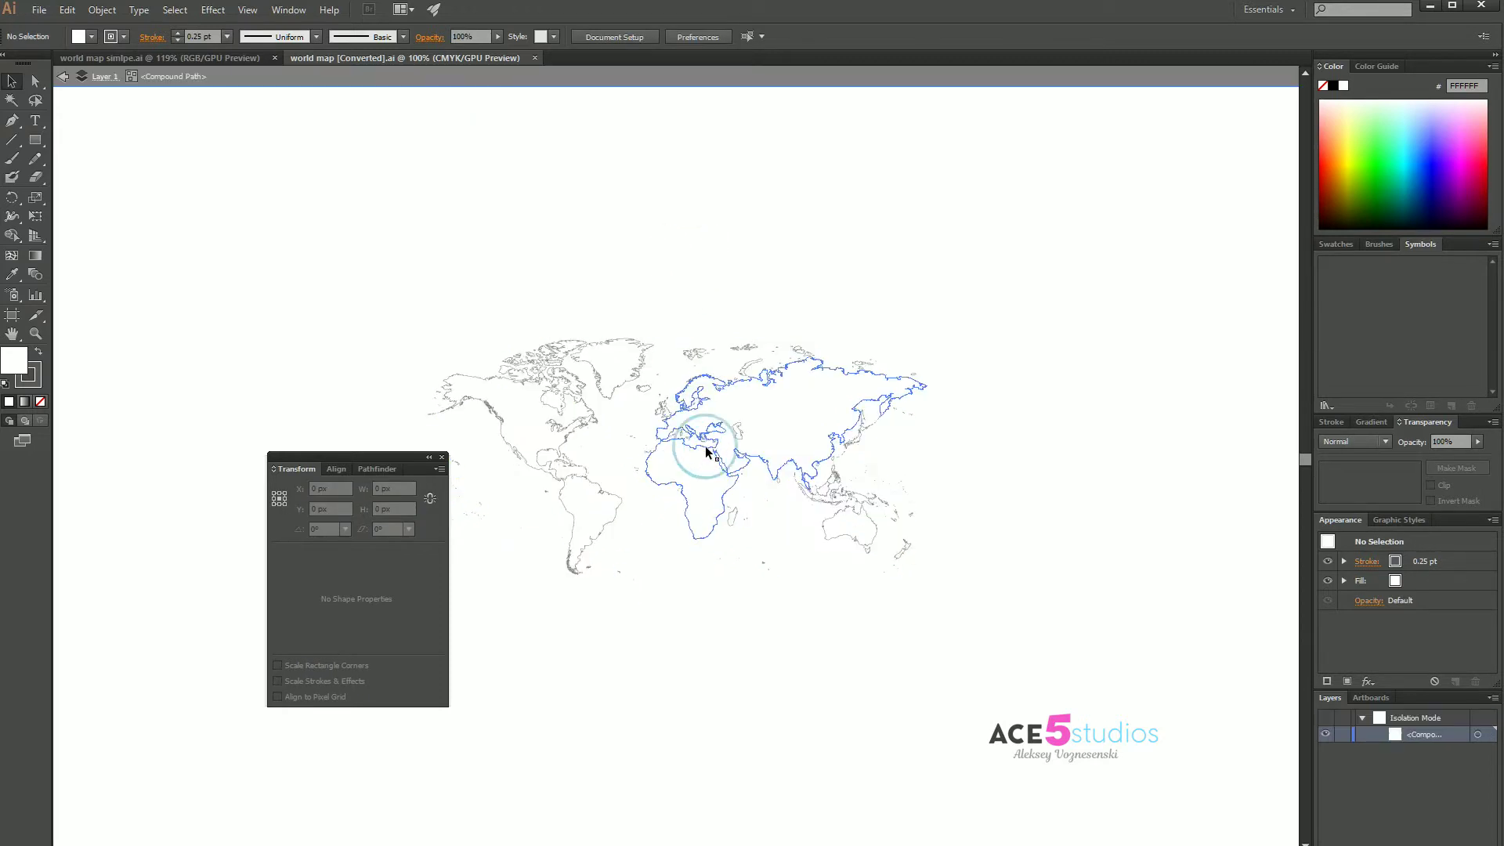
{"action": "double_click", "coordinate": [553, 401]}
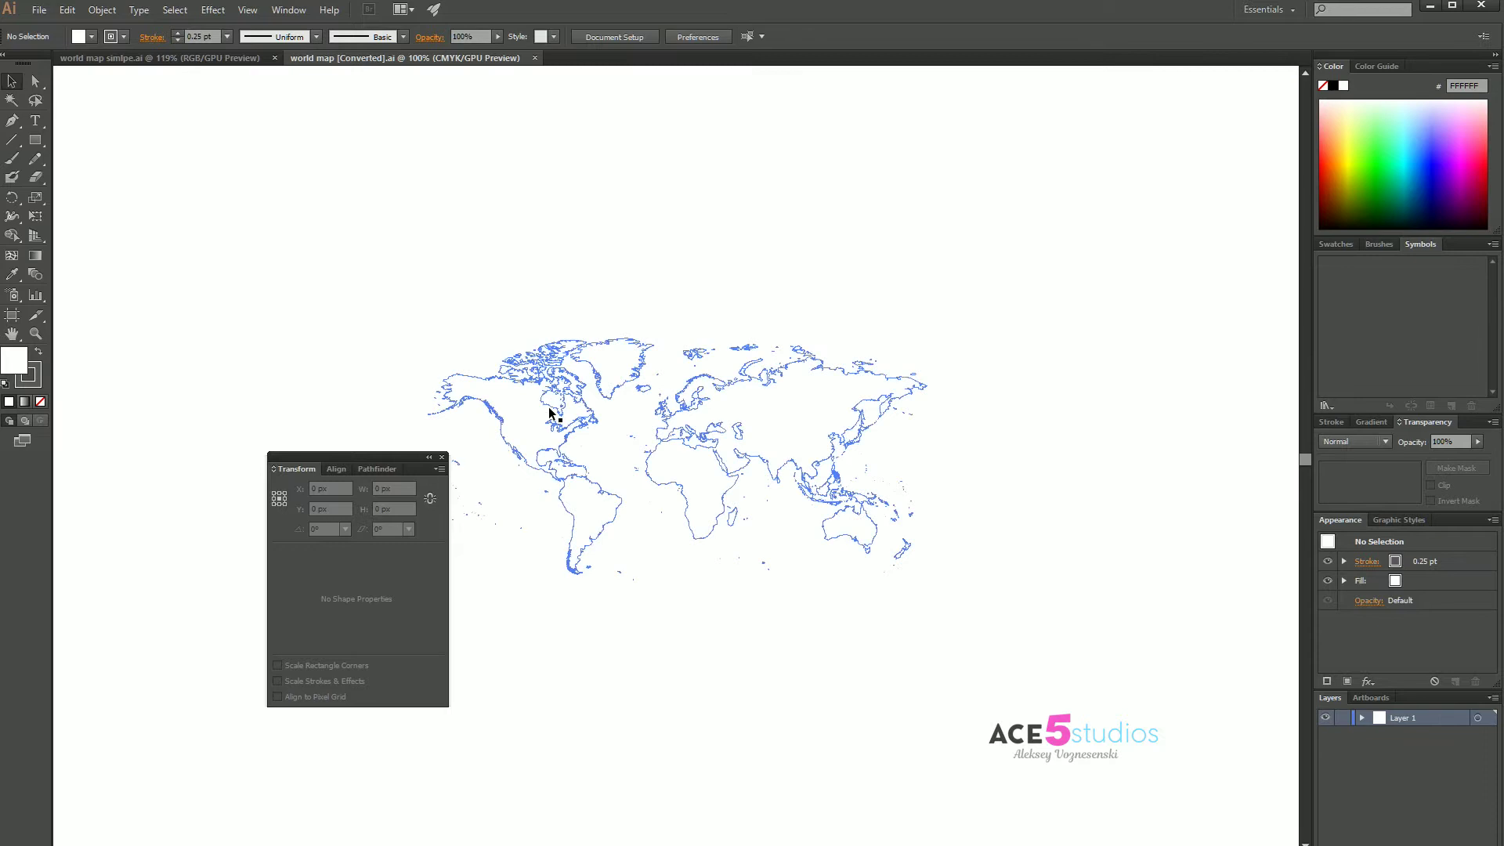
{"action": "double_click", "coordinate": [551, 408]}
{"action": "left_click", "coordinate": [552, 398]}
{"action": "left_click", "coordinate": [625, 345]}
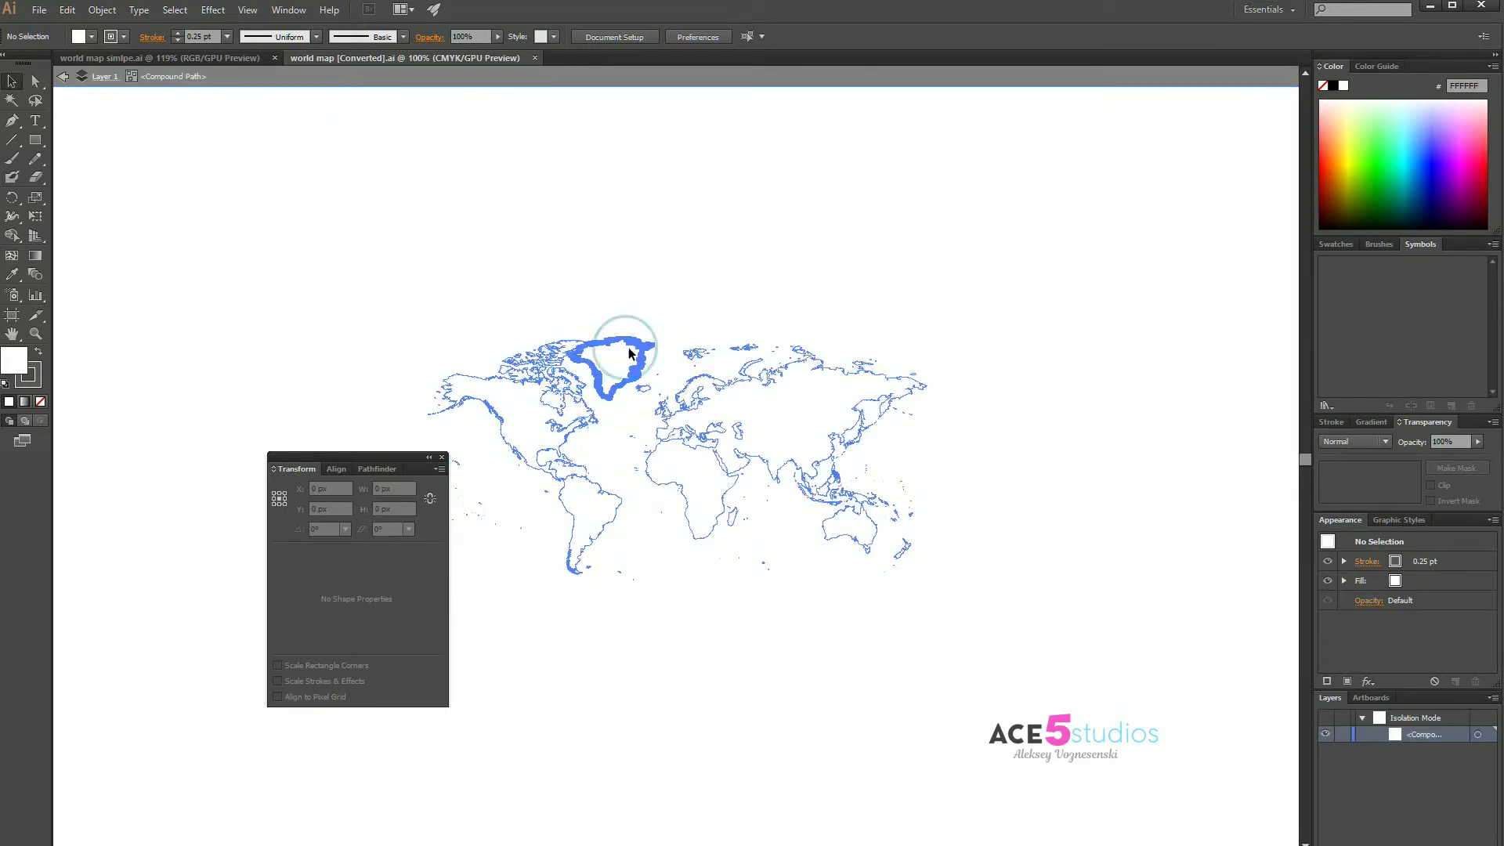
{"action": "left_click", "coordinate": [774, 465]}
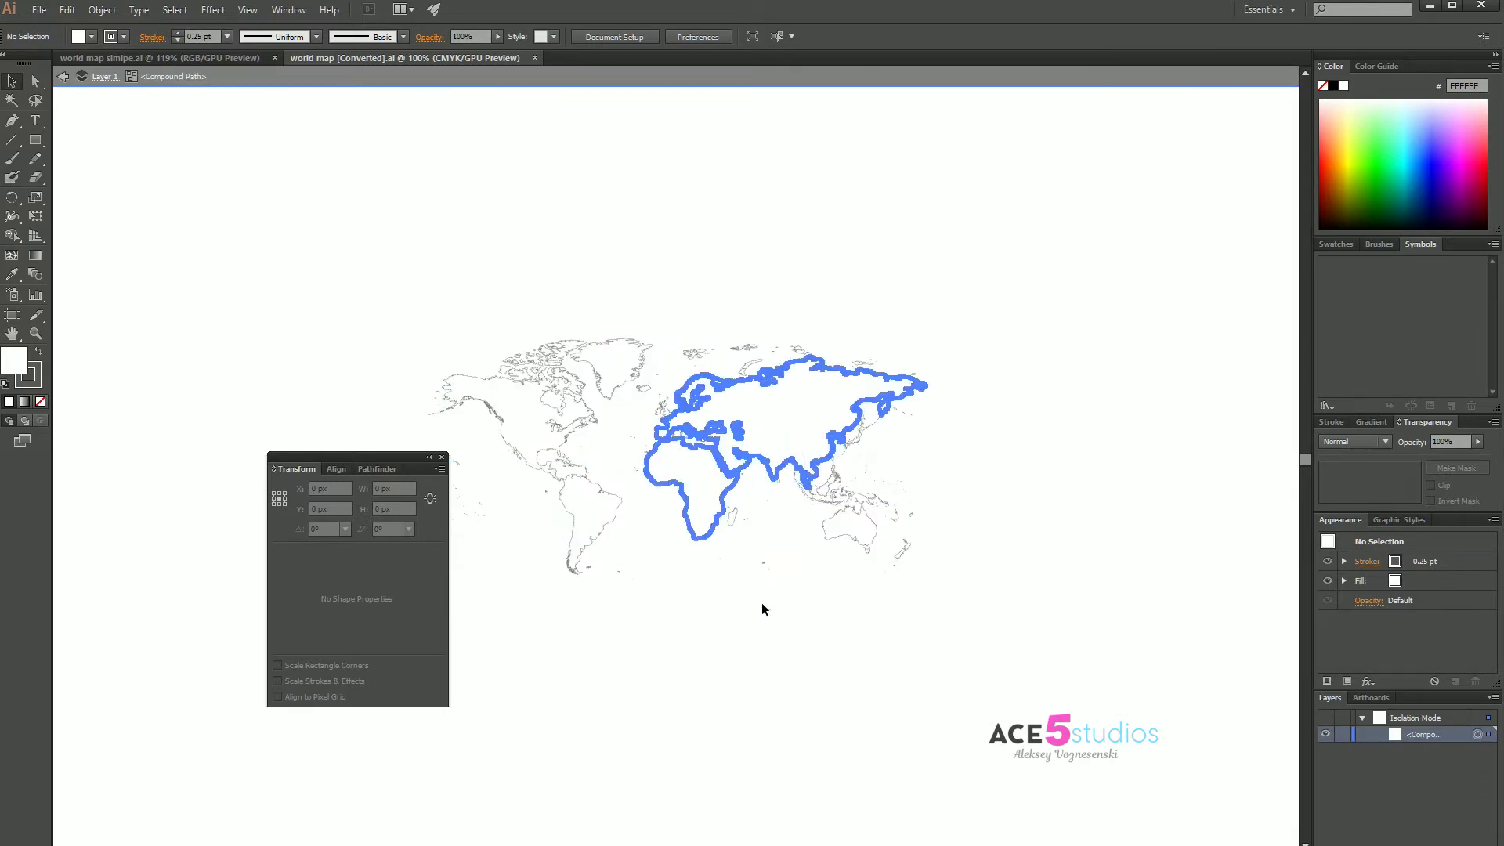
{"action": "left_click", "coordinate": [840, 535]}
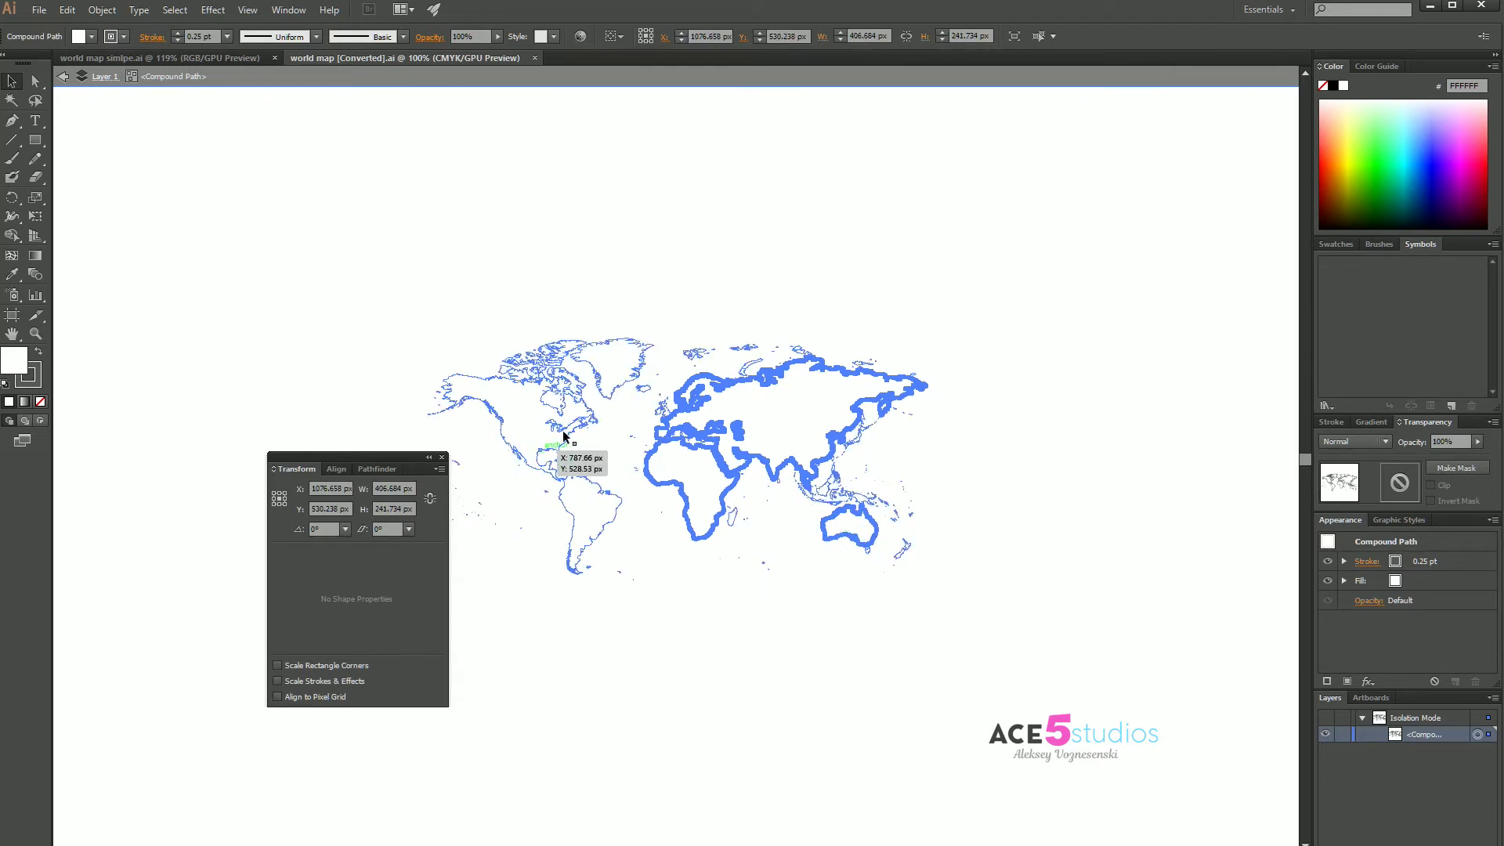
{"action": "left_click", "coordinate": [533, 460], "text": "shift"}
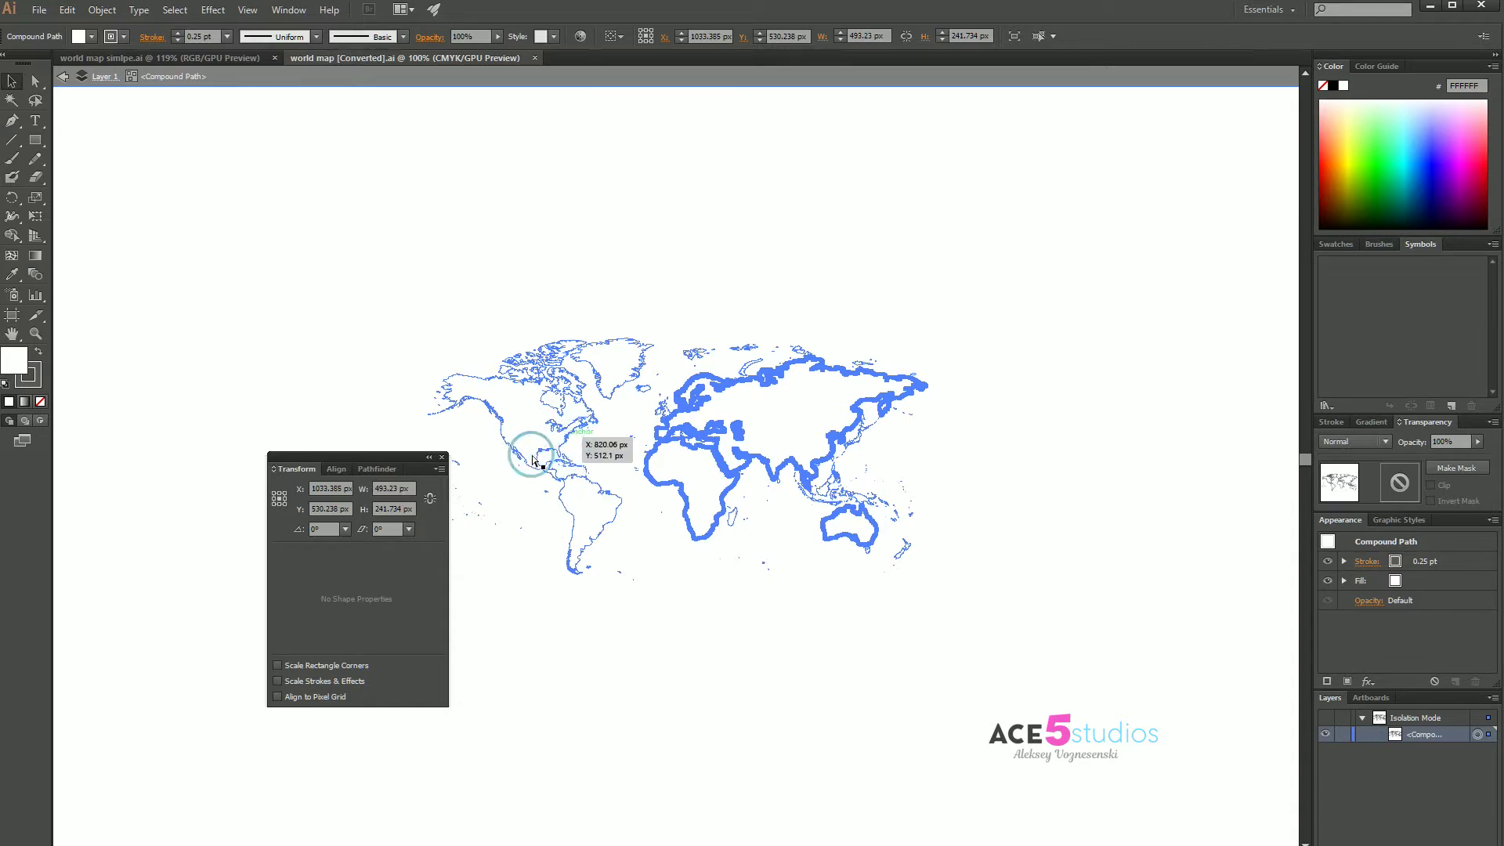
{"action": "left_click", "coordinate": [743, 558]}
{"action": "left_click", "coordinate": [723, 455]}
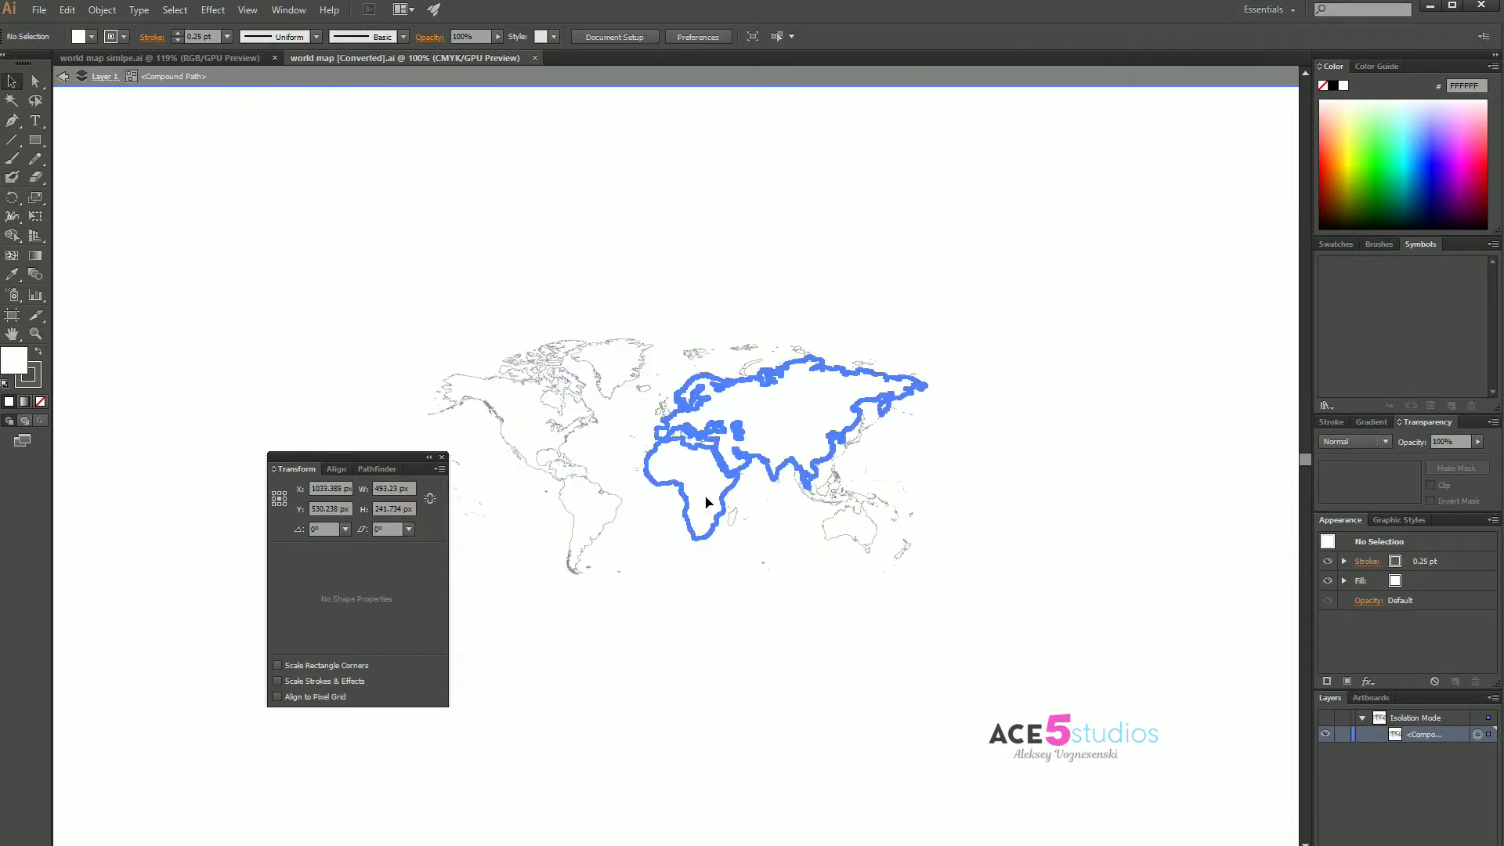
{"action": "left_click", "coordinate": [562, 446]}
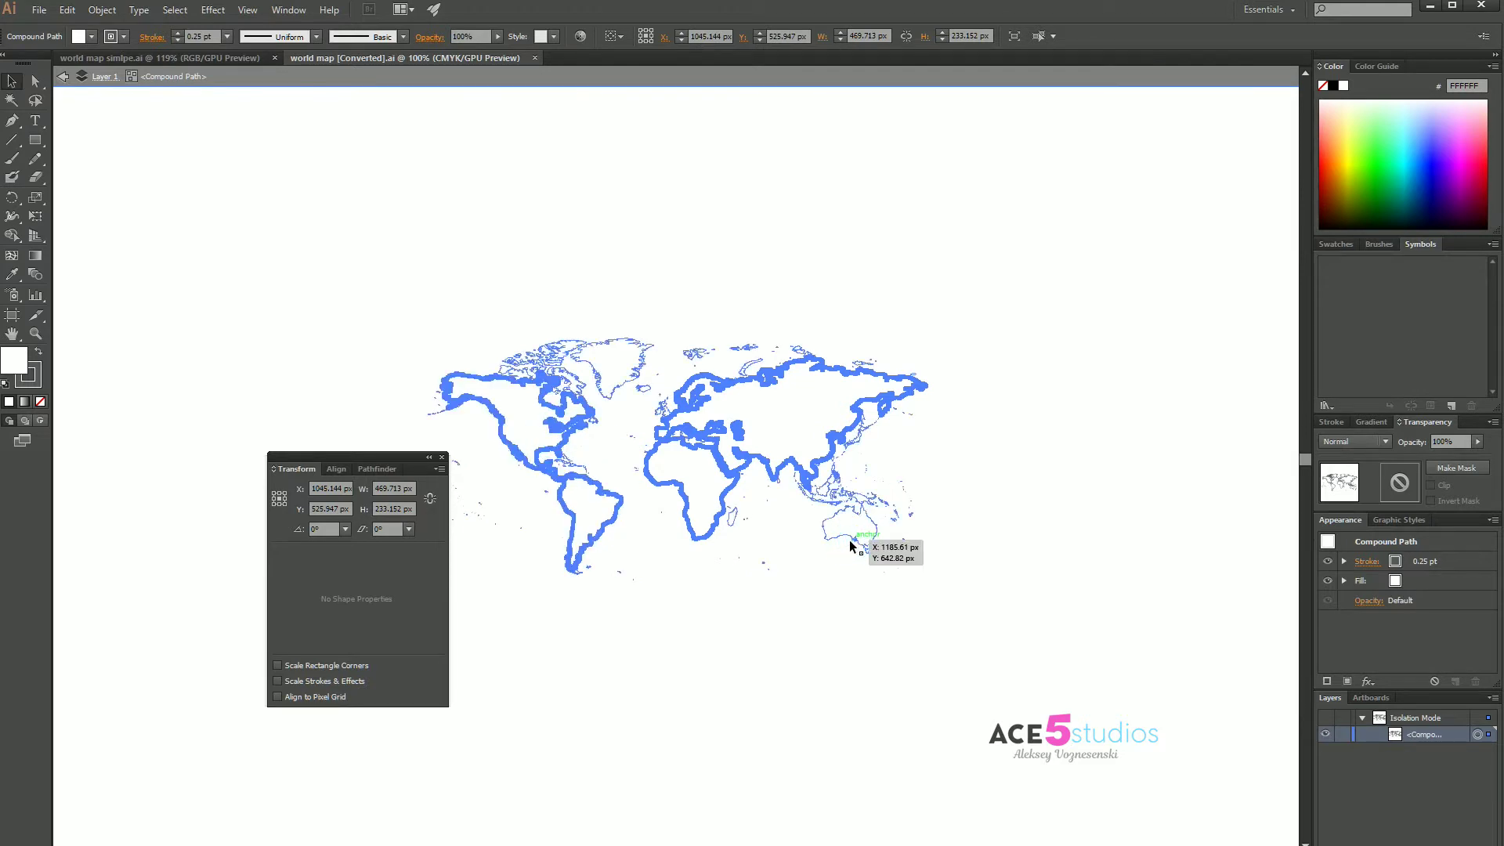
{"action": "left_click", "coordinate": [678, 623]}
- Select the outlines of Eurasia with Africa, North and South America, Greenland and Australia together
{"action": "left_click", "coordinate": [721, 470]}
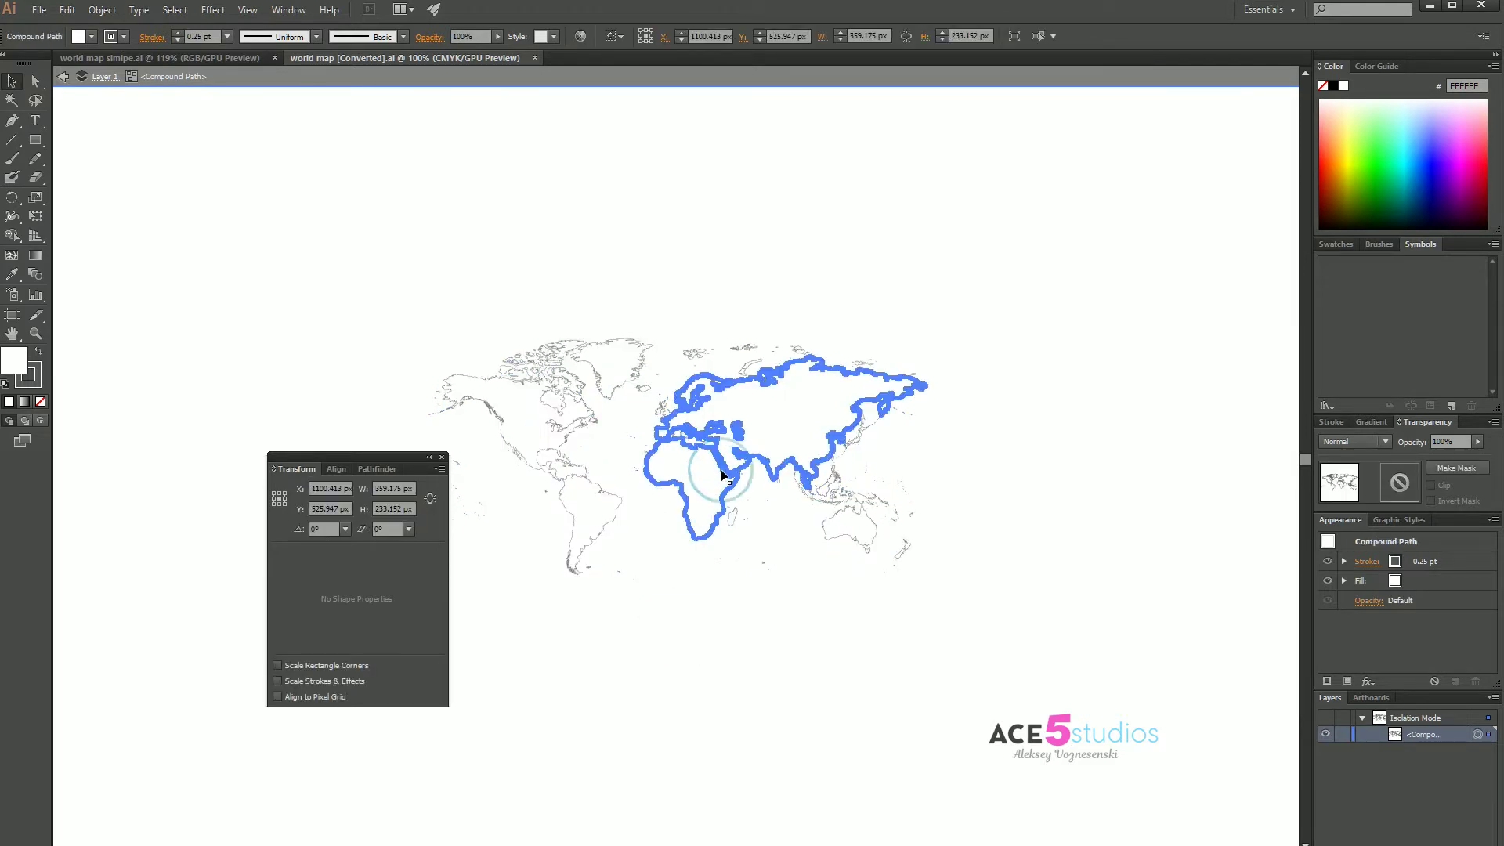
{"action": "left_click", "coordinate": [764, 499]}
{"action": "left_click", "coordinate": [555, 425]}
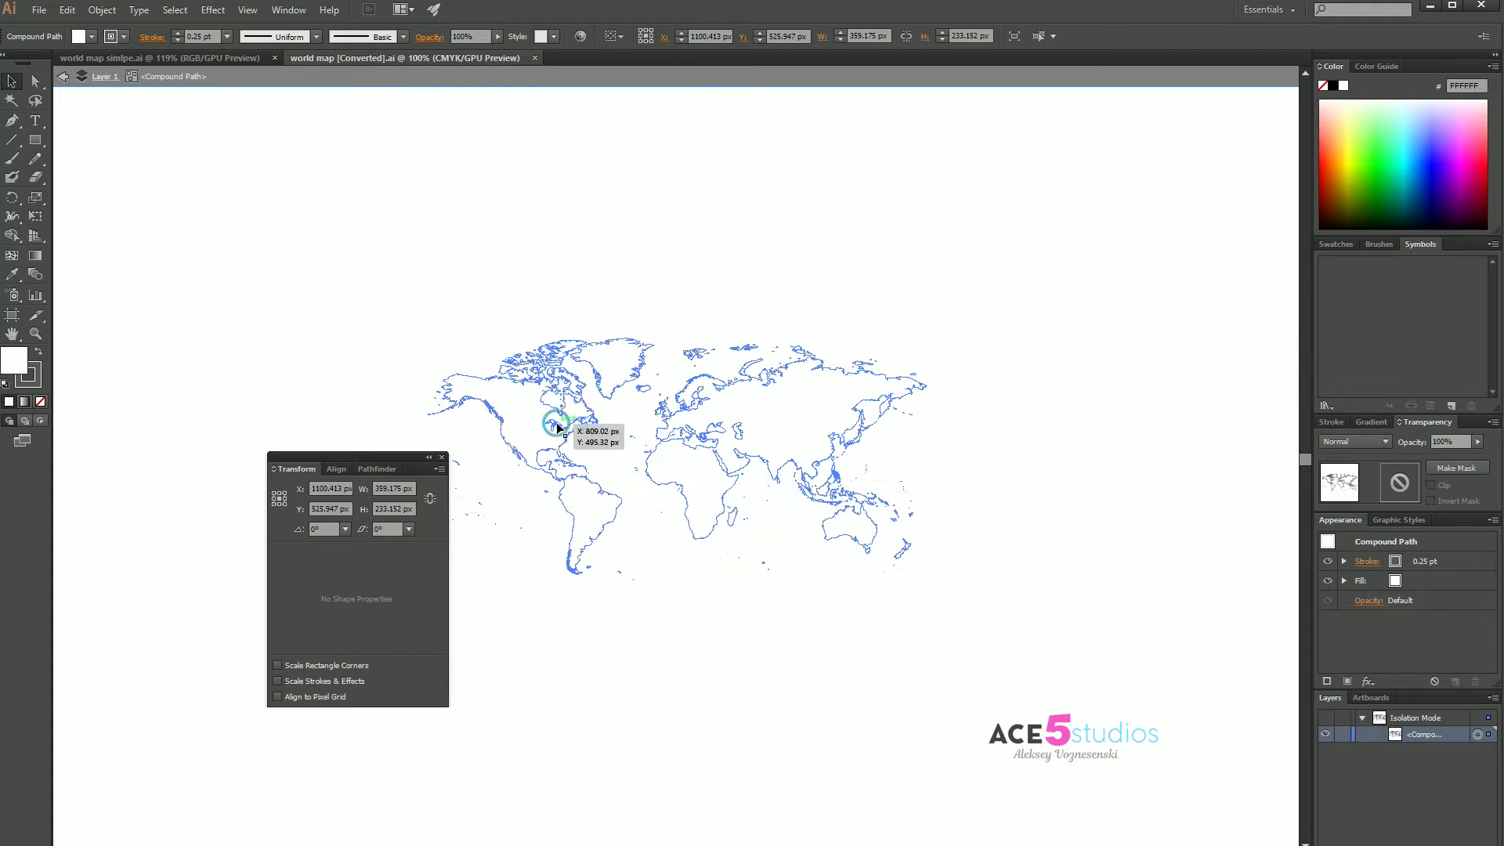
{"action": "left_click", "coordinate": [682, 495]}
{"action": "left_click", "coordinate": [609, 503], "text": "shift"}
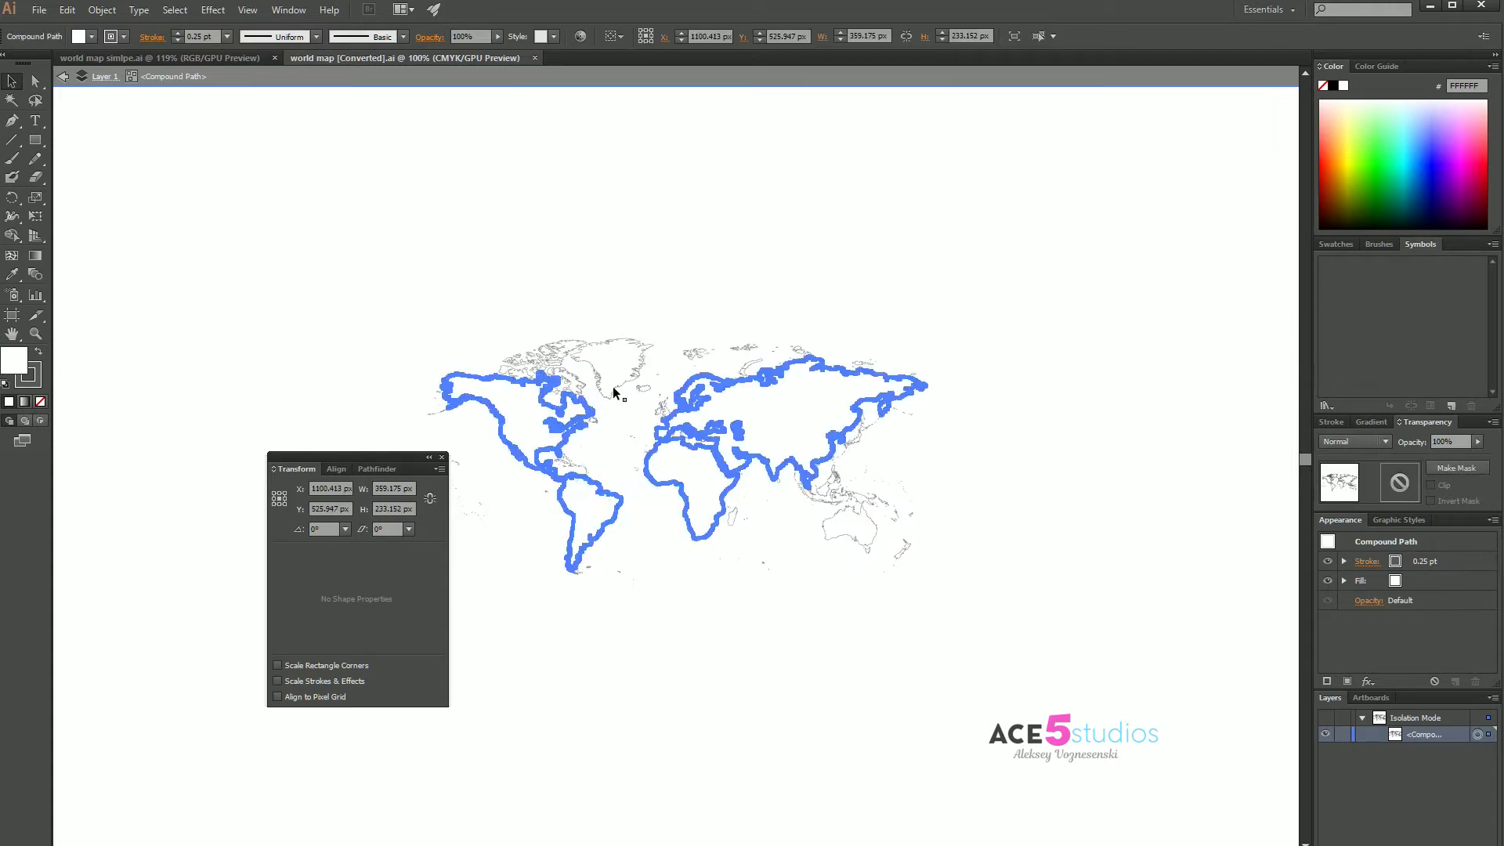
{"action": "left_click", "coordinate": [615, 393], "text": "shift"}
{"action": "left_click", "coordinate": [836, 536], "text": "shift"}
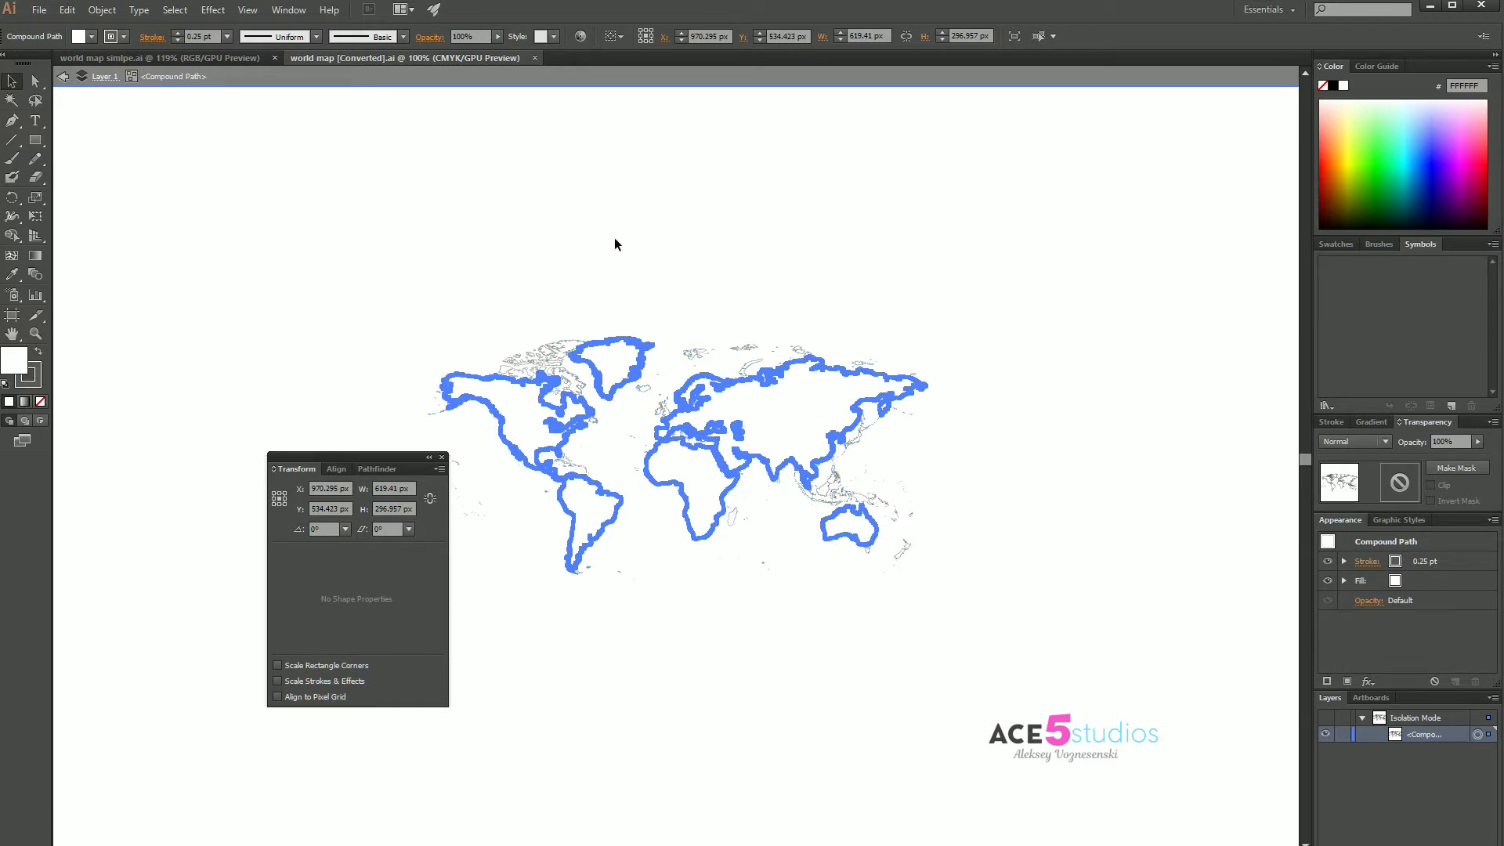
- Reduce the map to the selected large landmasses, removing all other islands, and exit isolation mode
{"action": "key", "text": "ctrl+a"}
{"action": "key", "text": "Delete"}
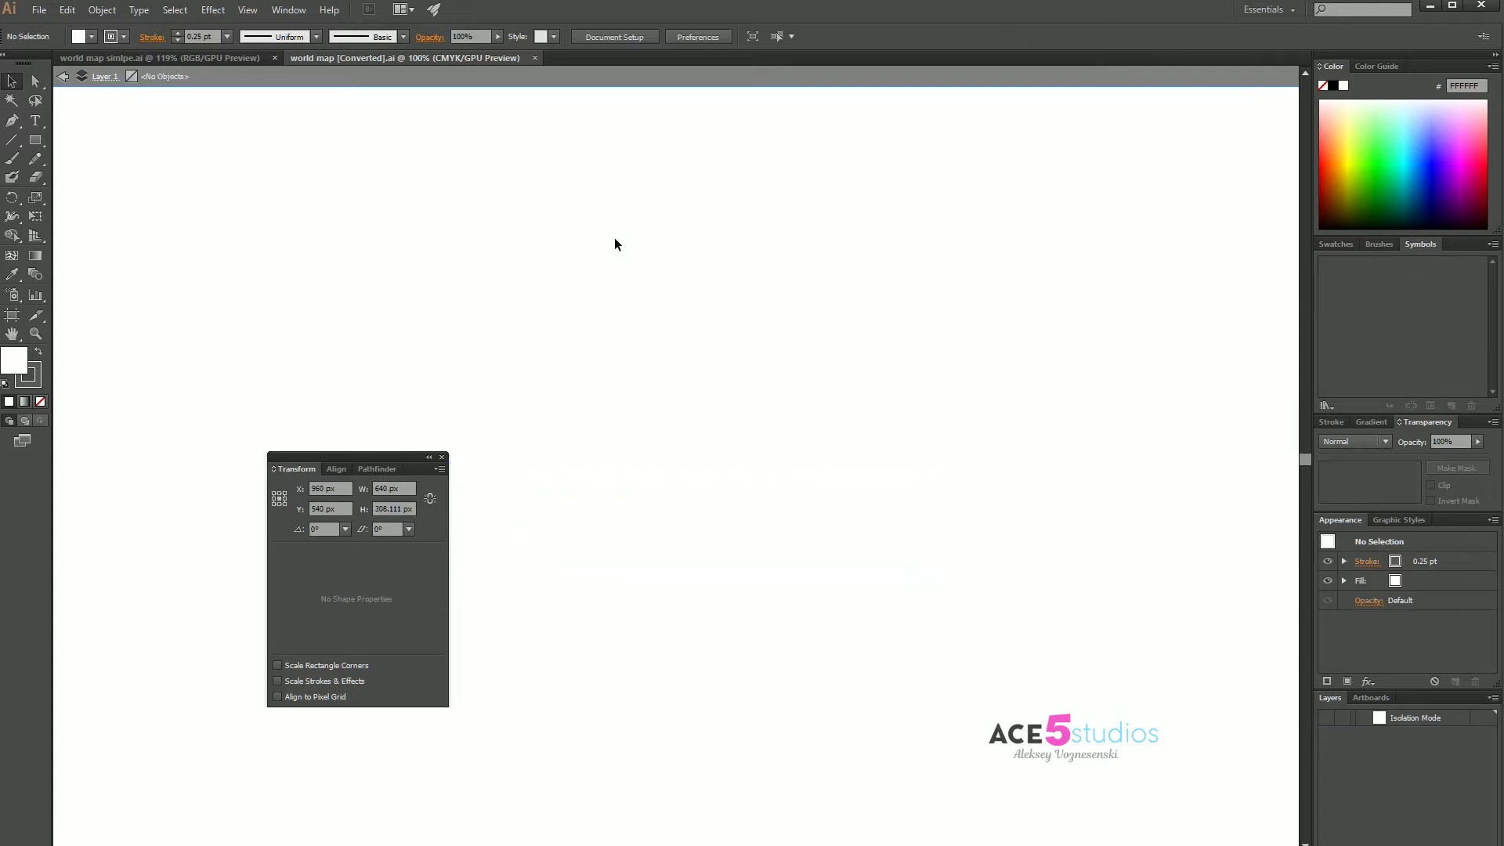
{"action": "key", "text": "ctrl+z"}
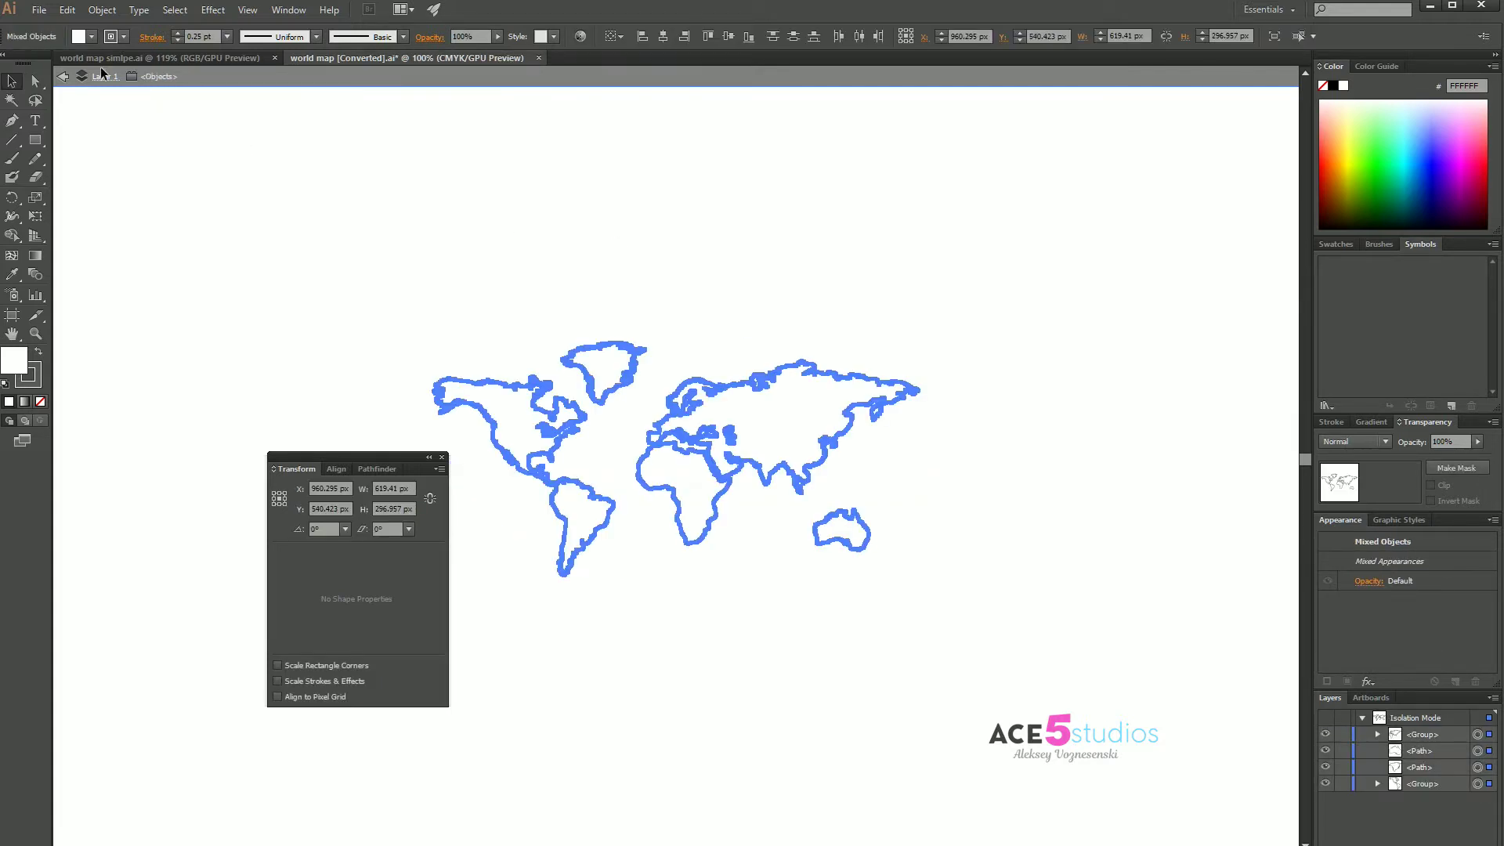
{"action": "left_click", "coordinate": [65, 77]}
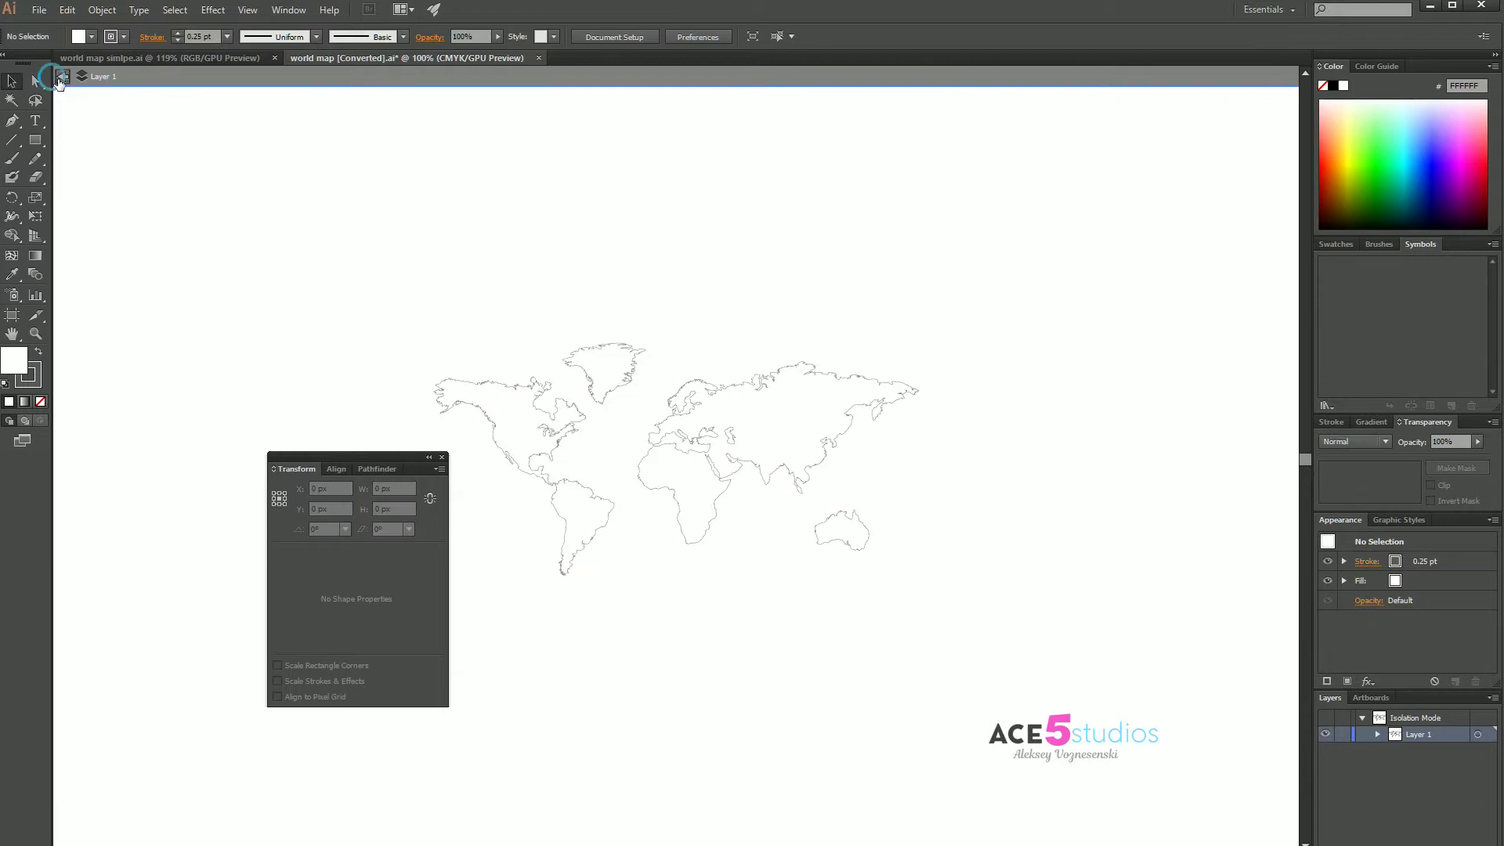
{"action": "left_click", "coordinate": [59, 78]}
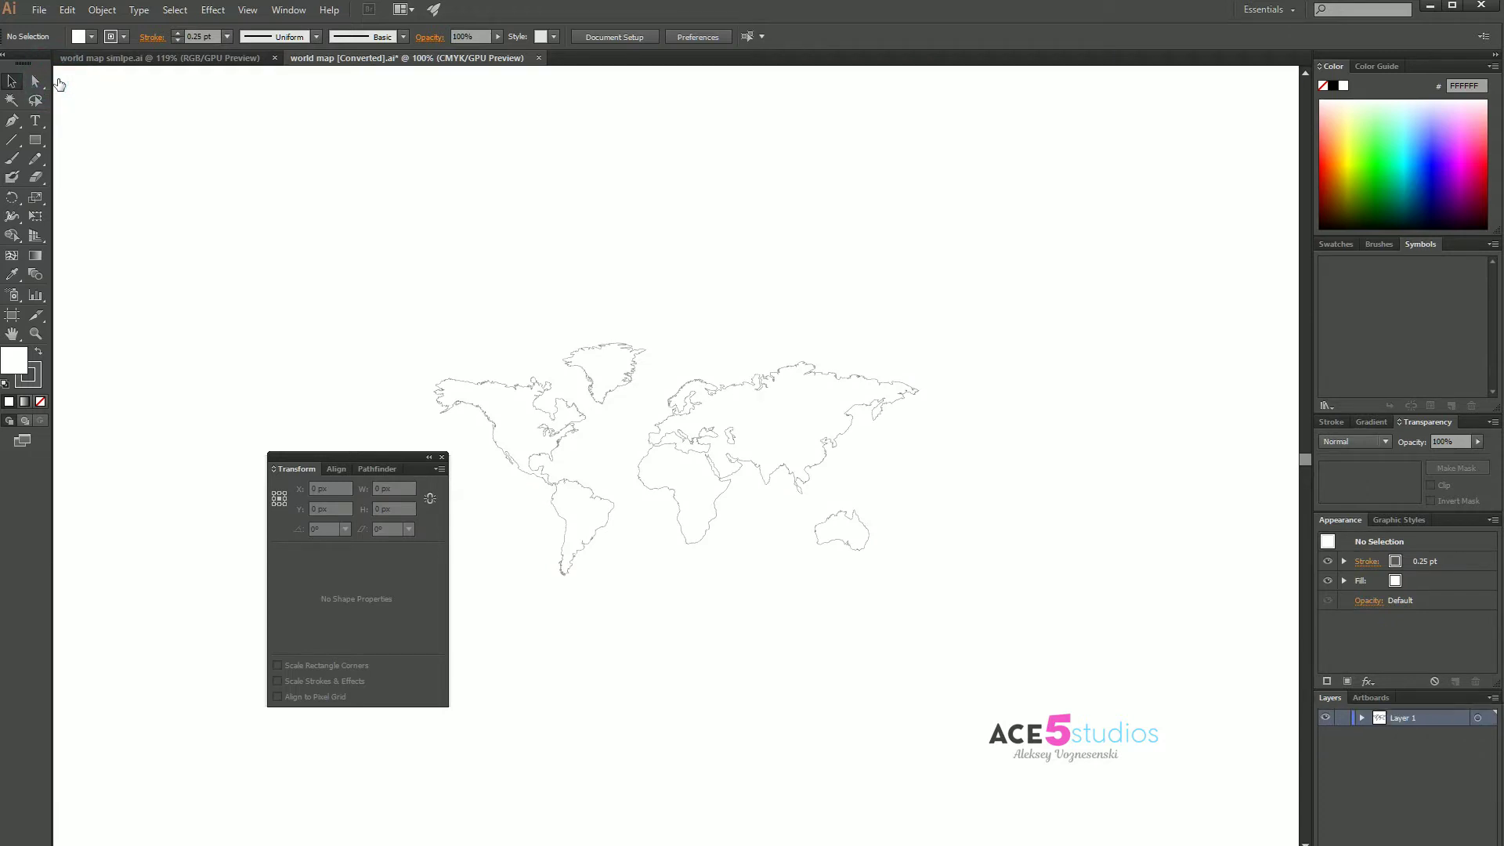
{"action": "left_click", "coordinate": [713, 429]}
{"action": "left_click", "coordinate": [959, 411]}
- Save the map as "world map simlpe2.ai" in the earth simple folder, using the Illustrator 3 version format
{"action": "left_click", "coordinate": [39, 10]}
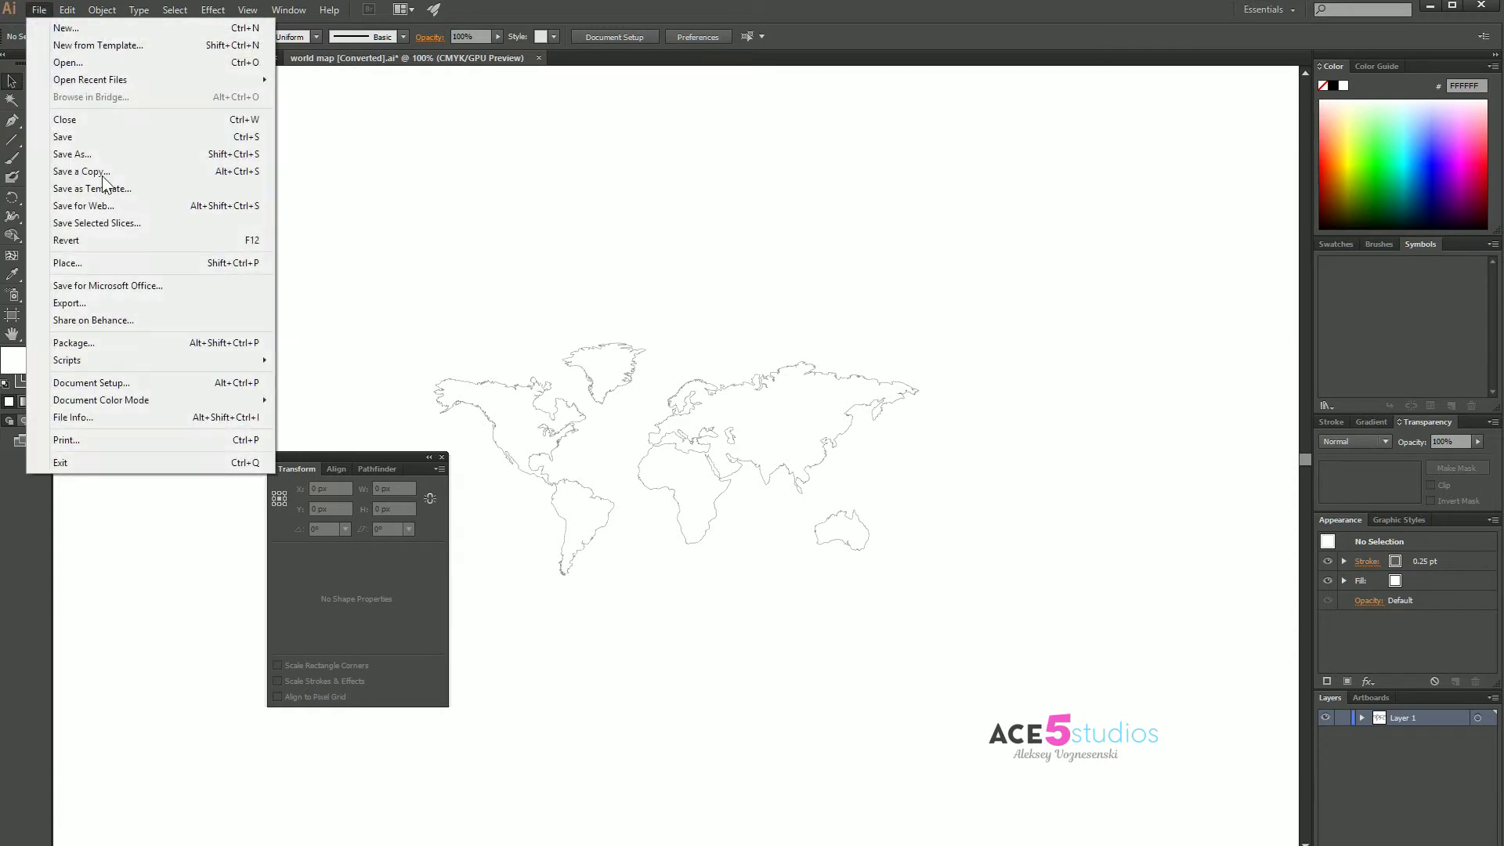
{"action": "left_click", "coordinate": [130, 160]}
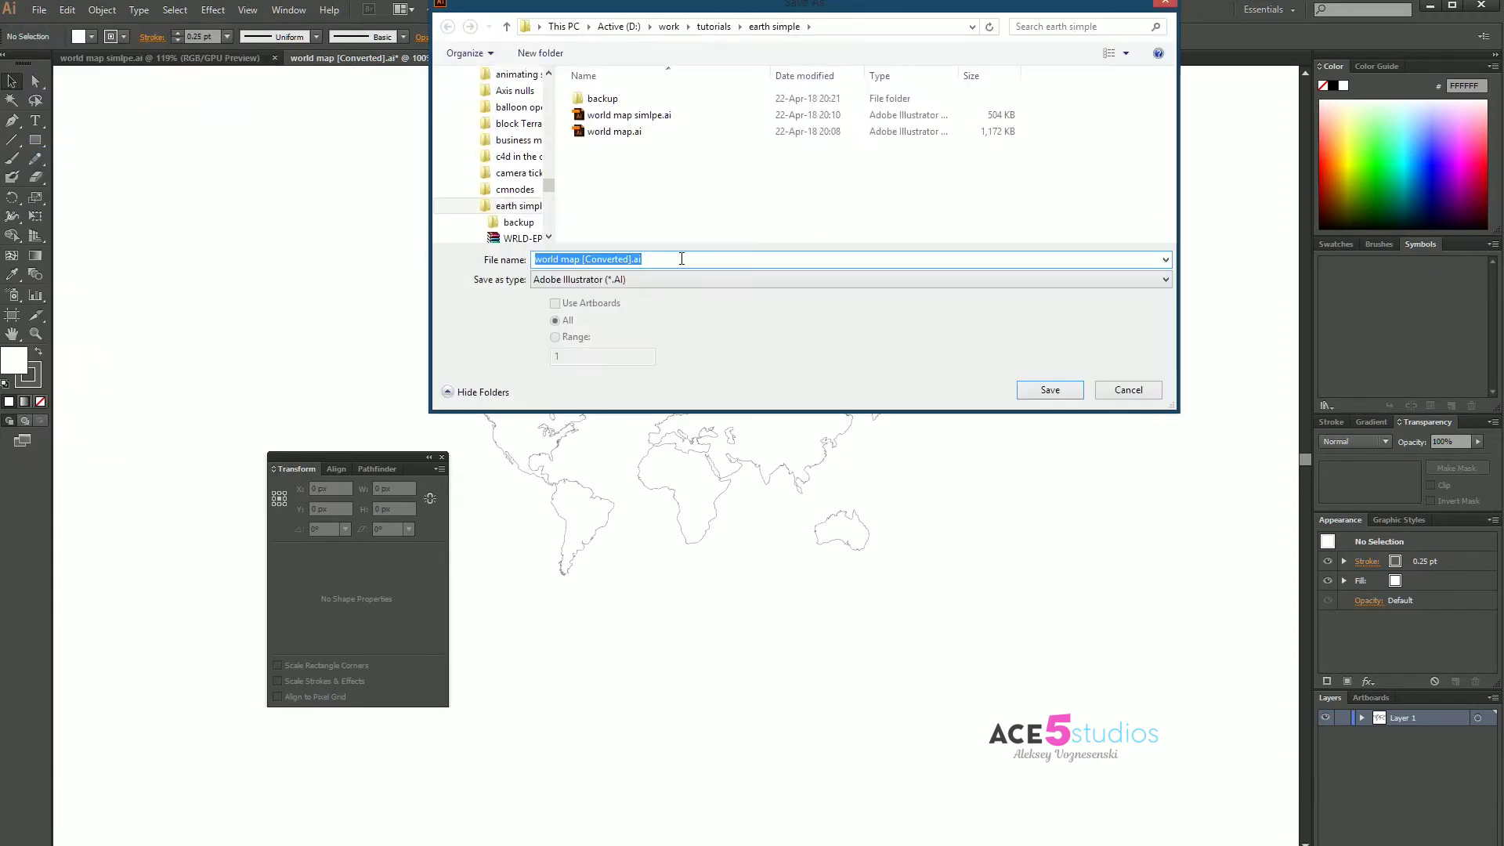
{"action": "left_click", "coordinate": [664, 116]}
{"action": "left_click", "coordinate": [610, 259]}
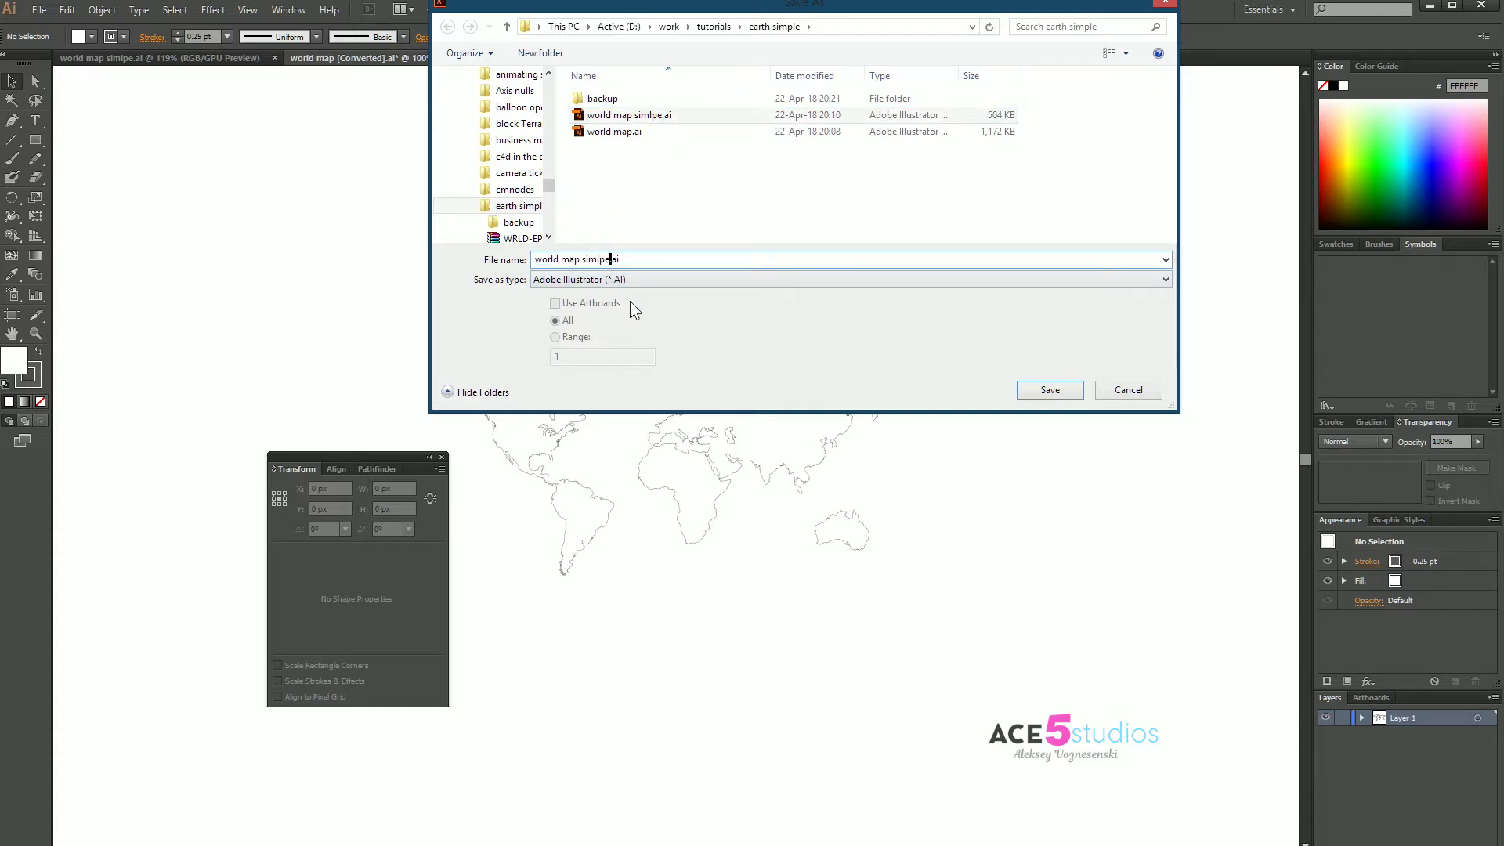
{"action": "left_click", "coordinate": [1065, 391]}
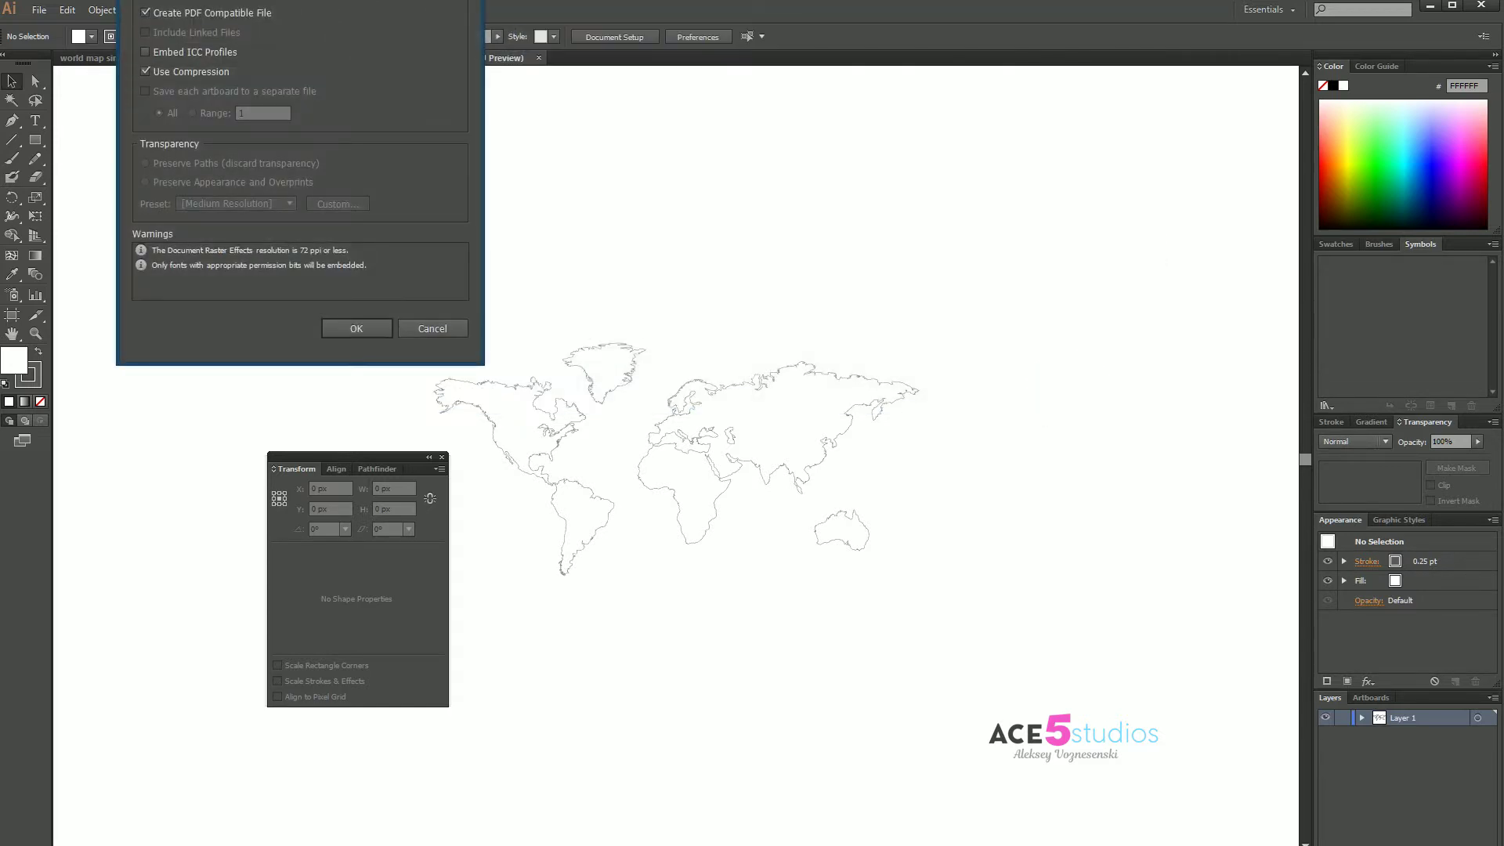
{"action": "left_click", "coordinate": [694, 284]}
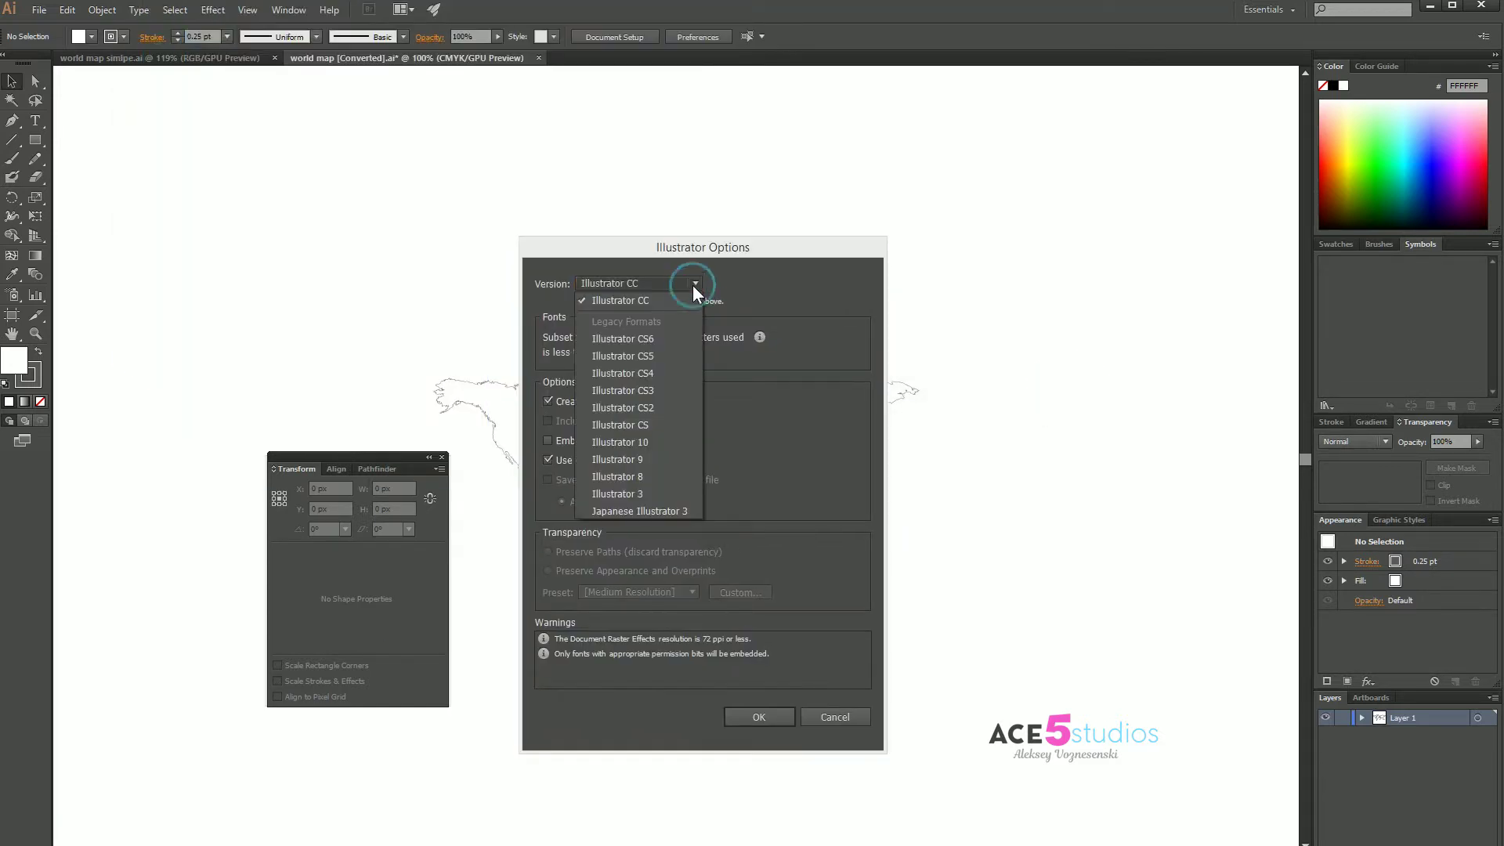
{"action": "left_click", "coordinate": [656, 494]}
{"action": "left_click", "coordinate": [755, 703]}
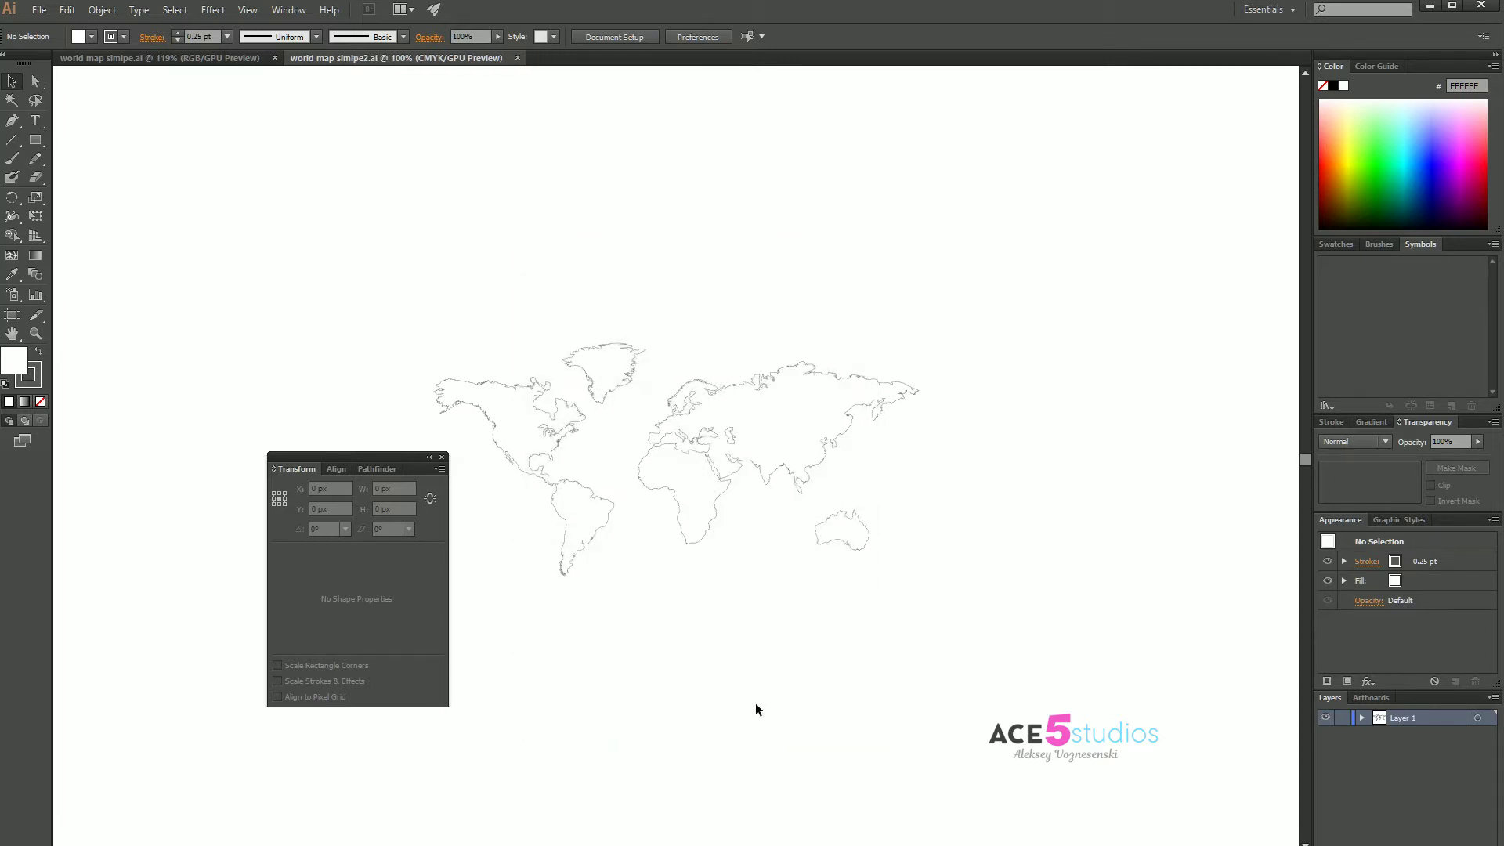
- Switch to Cinema 4D and create a new empty project
{"action": "left_click", "coordinate": [1430, 8]}
{"action": "left_click", "coordinate": [516, 231]}
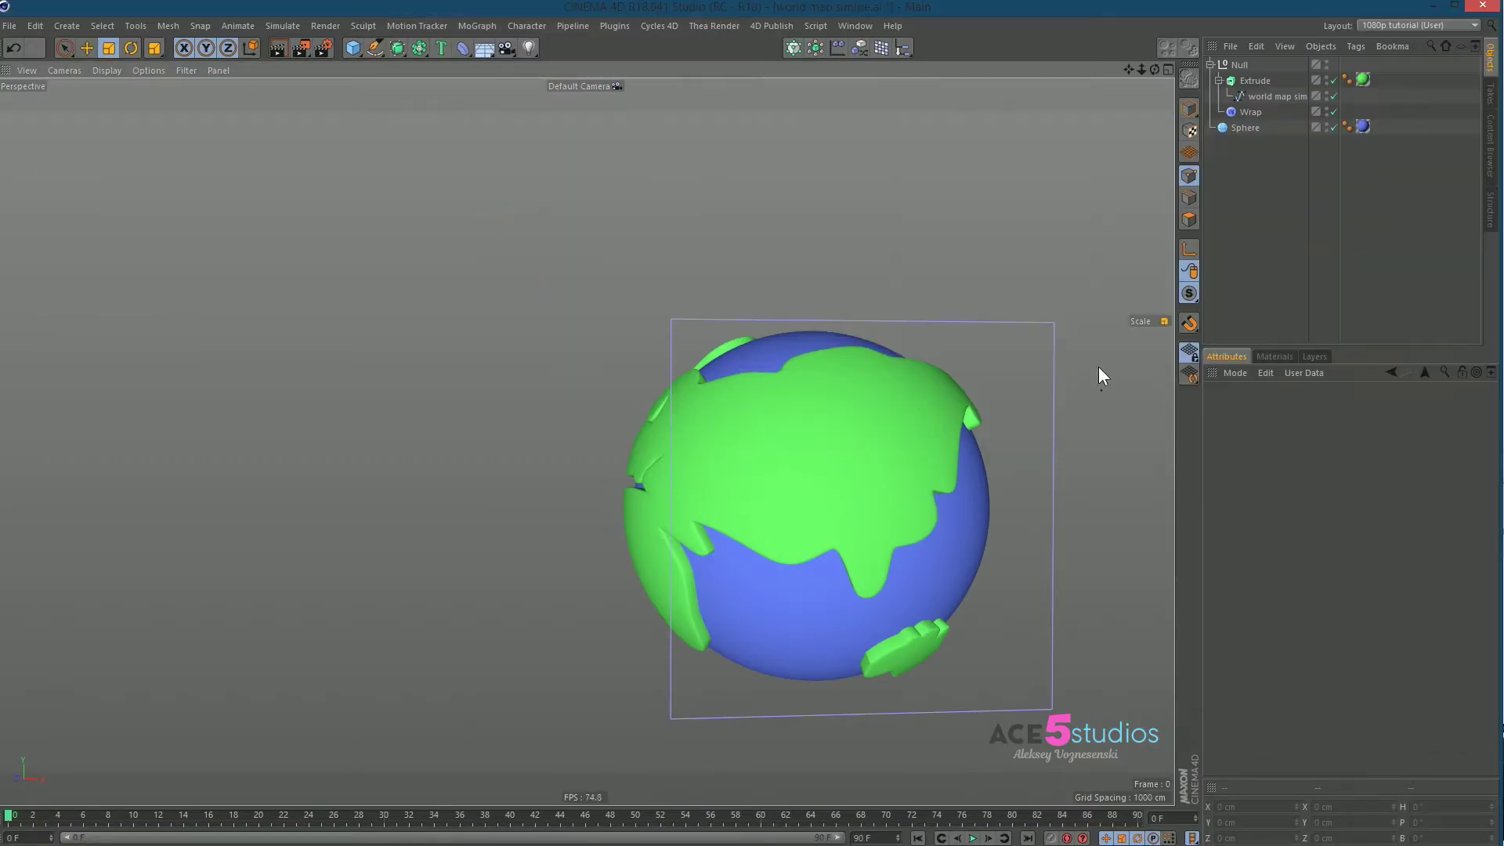
{"action": "key", "text": "ctrl+n"}
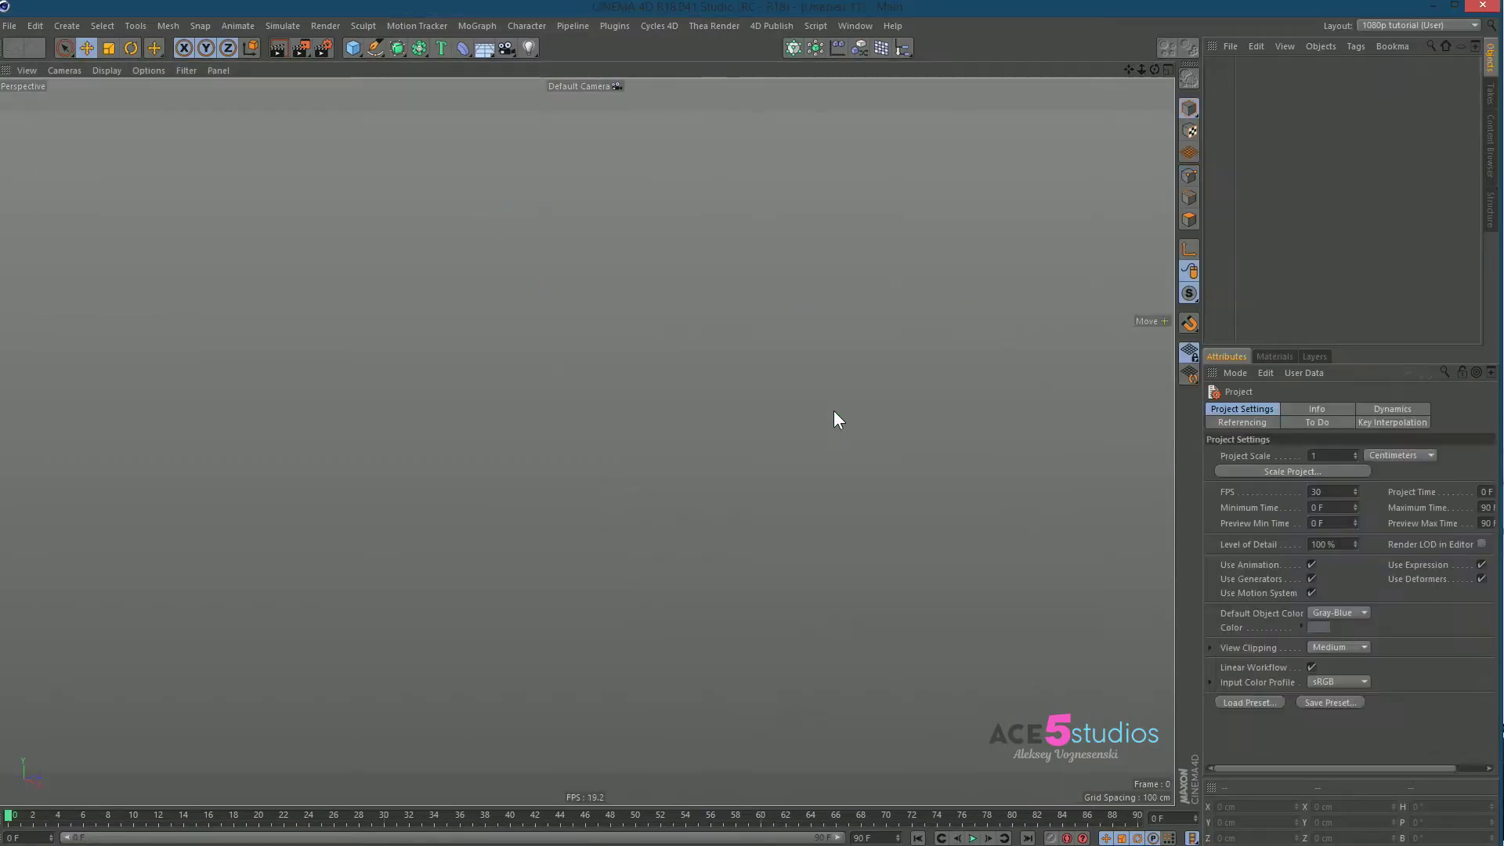
- Import "world map simlpe2.ai" from the earth simple folder at a scale of 1 centimeter with Connect Splines enabled
{"action": "key", "text": "alt+Tab"}
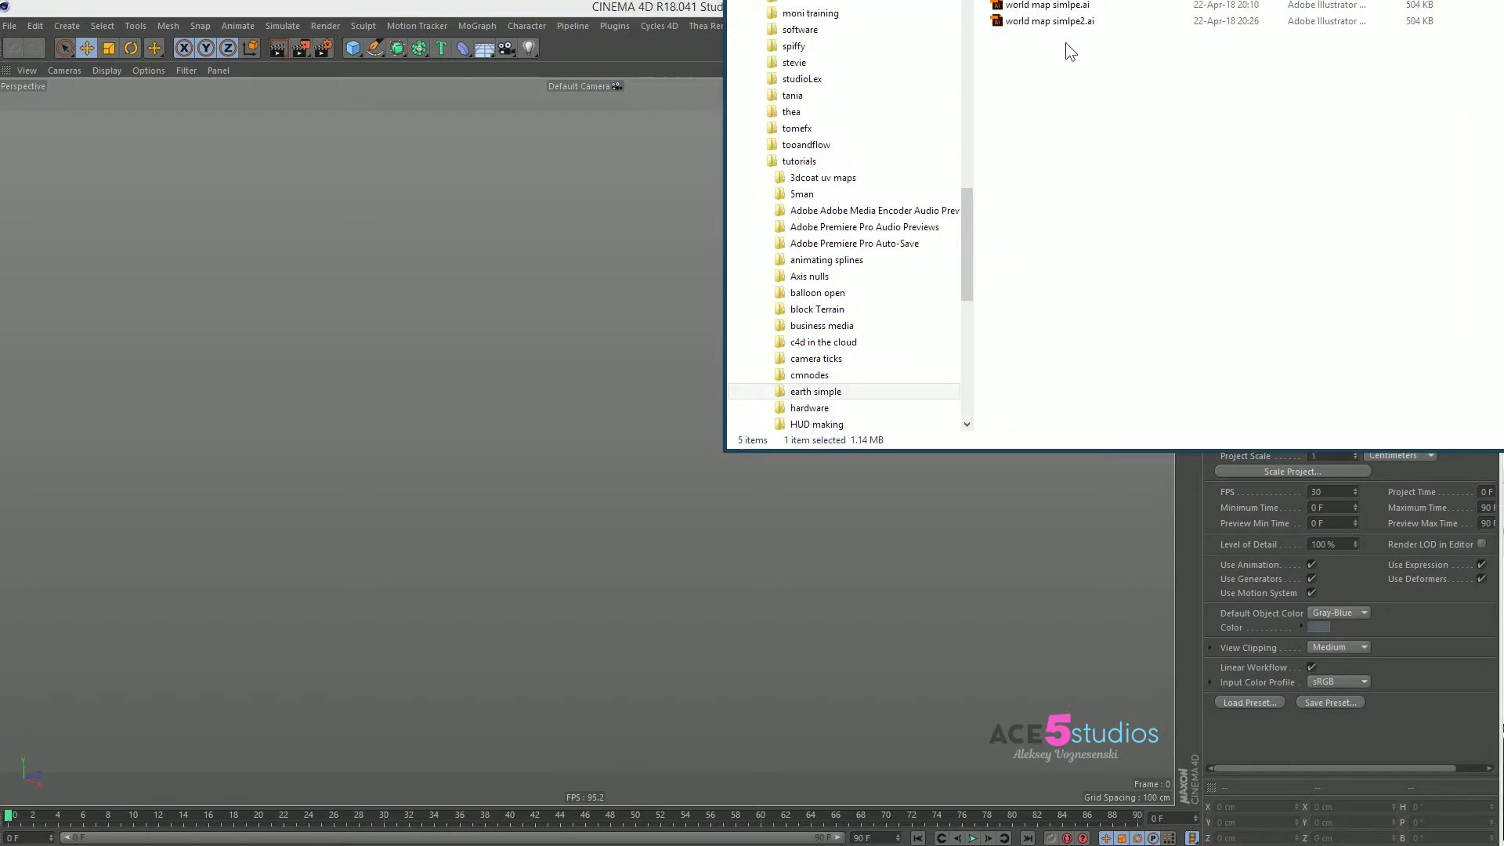
{"action": "left_click_drag", "start_coordinate": [1067, 25], "coordinate": [431, 548]}
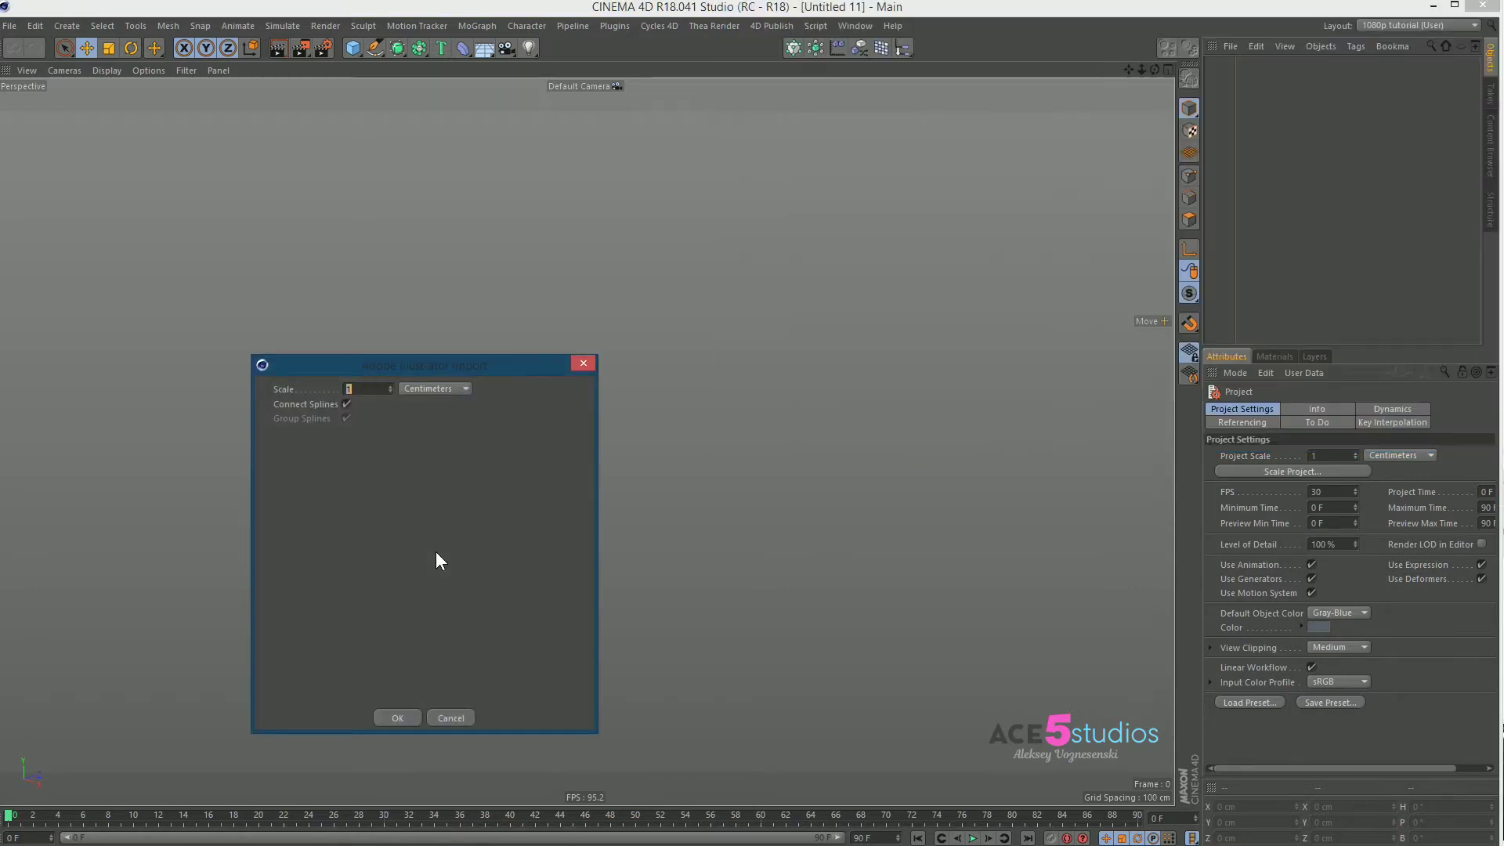
{"action": "left_click", "coordinate": [399, 717]}
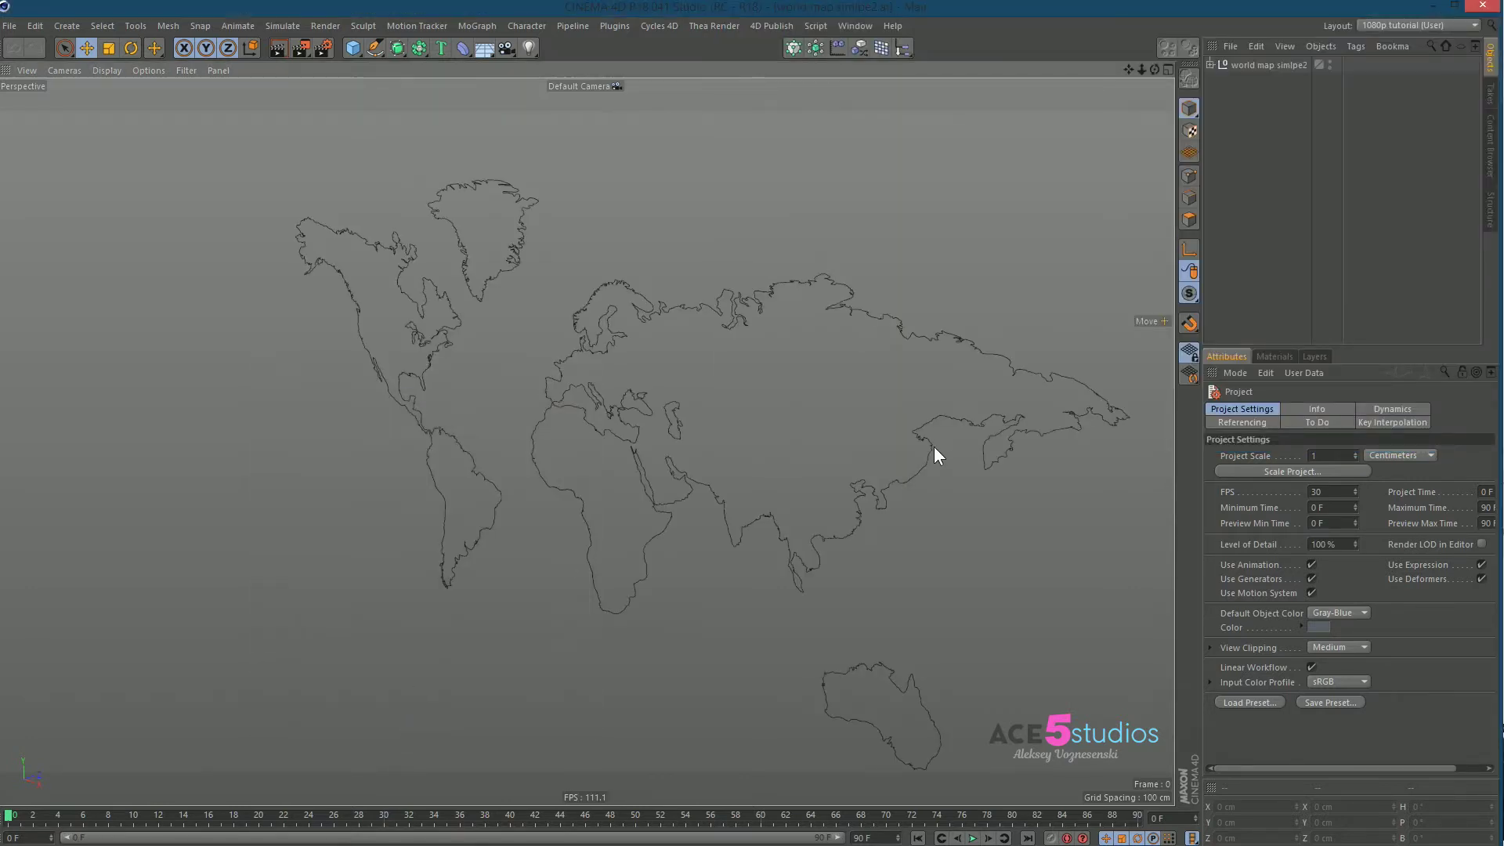
- Turn on the display of the grid and the world axis in the perspective view
{"action": "left_click_drag", "start_coordinate": [587, 407], "coordinate": [812, 354], "text": "alt"}
{"action": "right_click_drag", "start_coordinate": [796, 356], "coordinate": [575, 421], "text": "alt"}
{"action": "left_click_drag", "start_coordinate": [739, 379], "coordinate": [415, 282], "text": "alt"}
{"action": "left_click", "coordinate": [188, 69]}
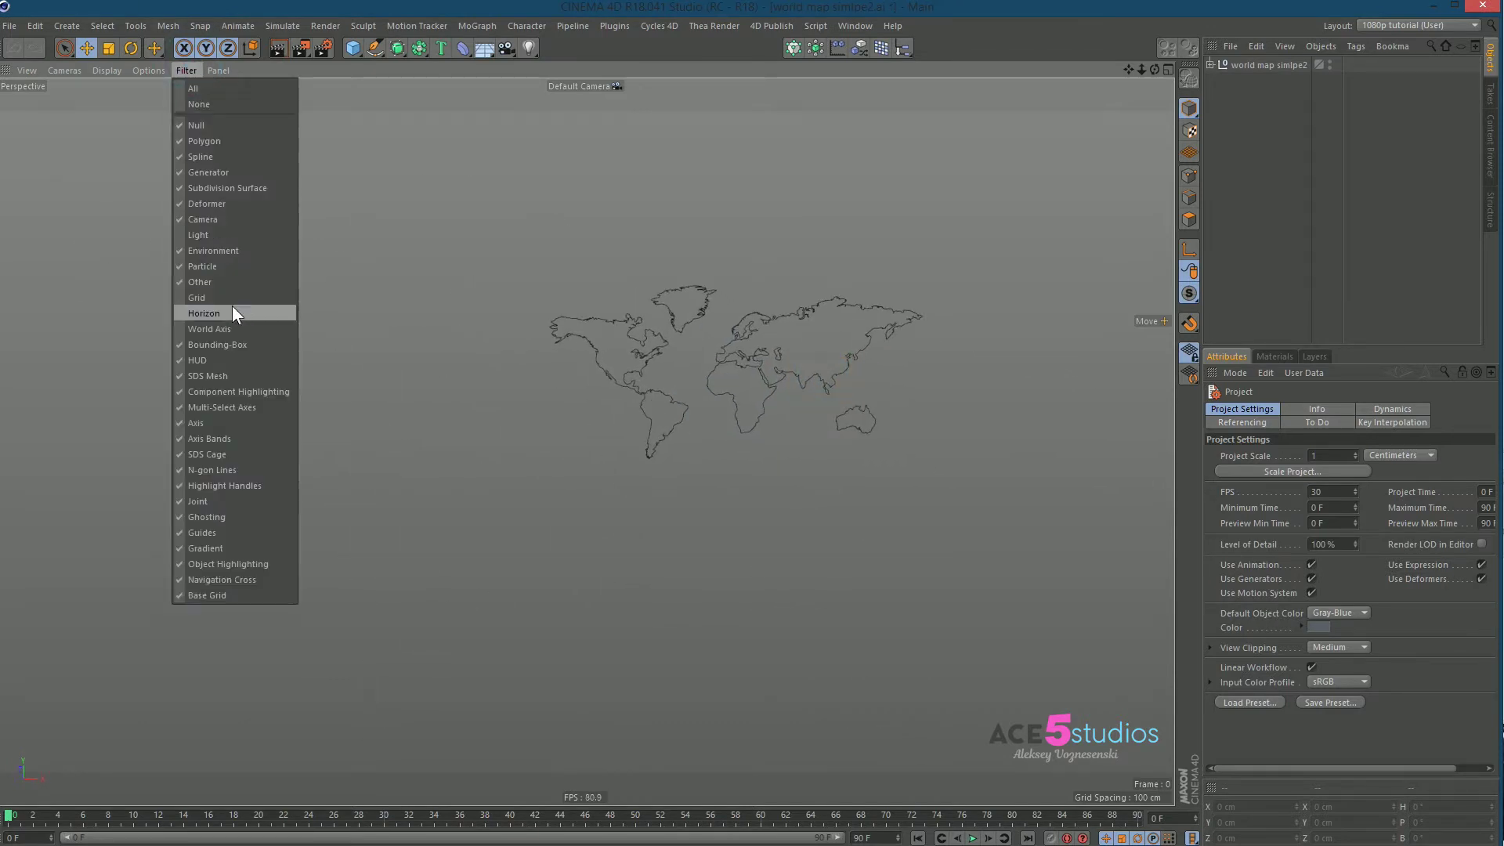
{"action": "left_click", "coordinate": [233, 292]}
{"action": "left_click", "coordinate": [188, 71]}
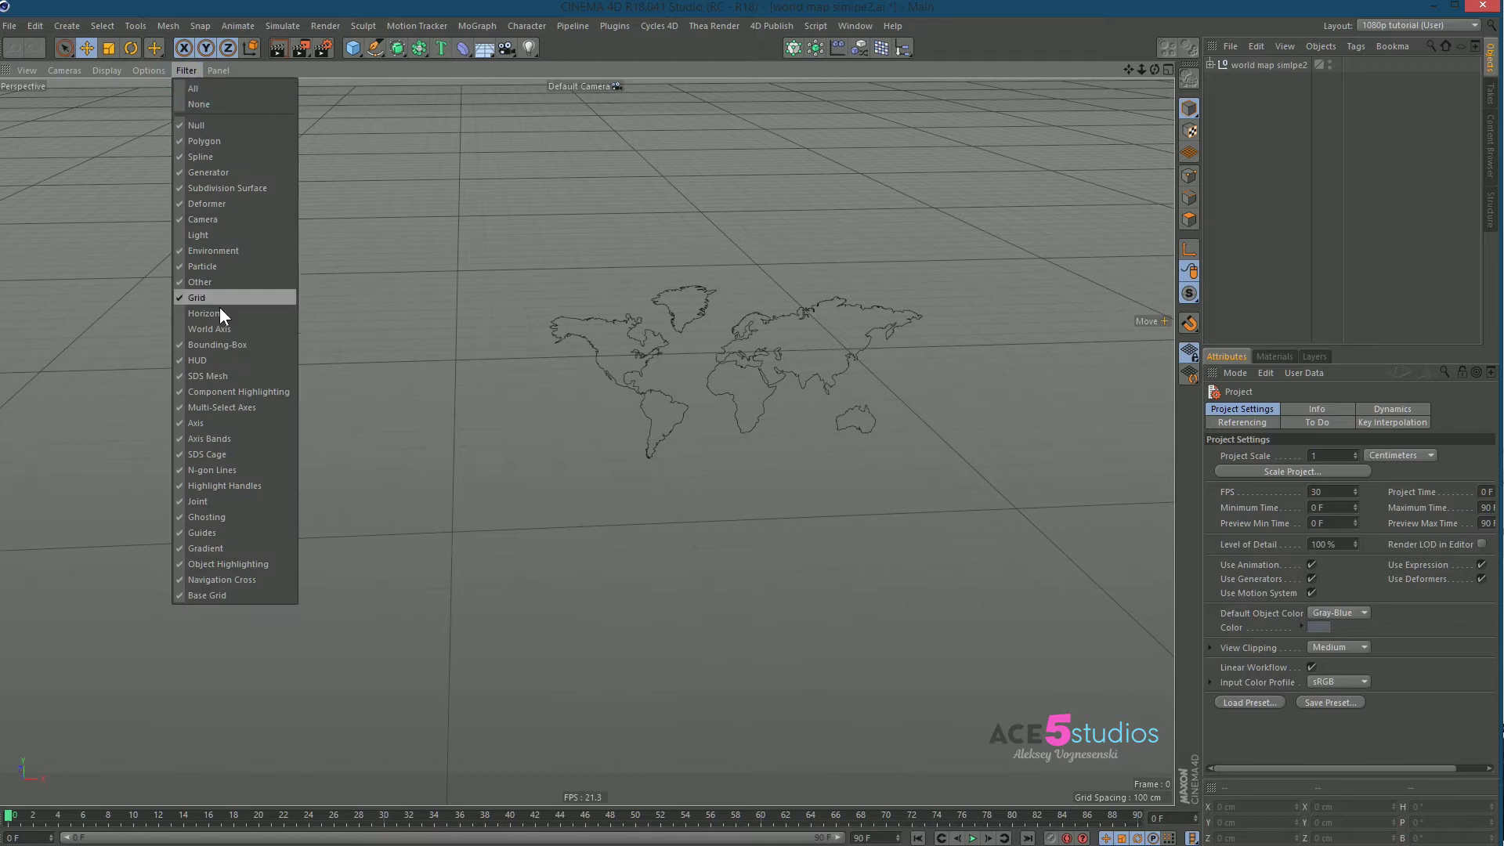
{"action": "left_click", "coordinate": [227, 328]}
{"action": "left_click_drag", "start_coordinate": [647, 280], "coordinate": [586, 409], "text": "alt"}
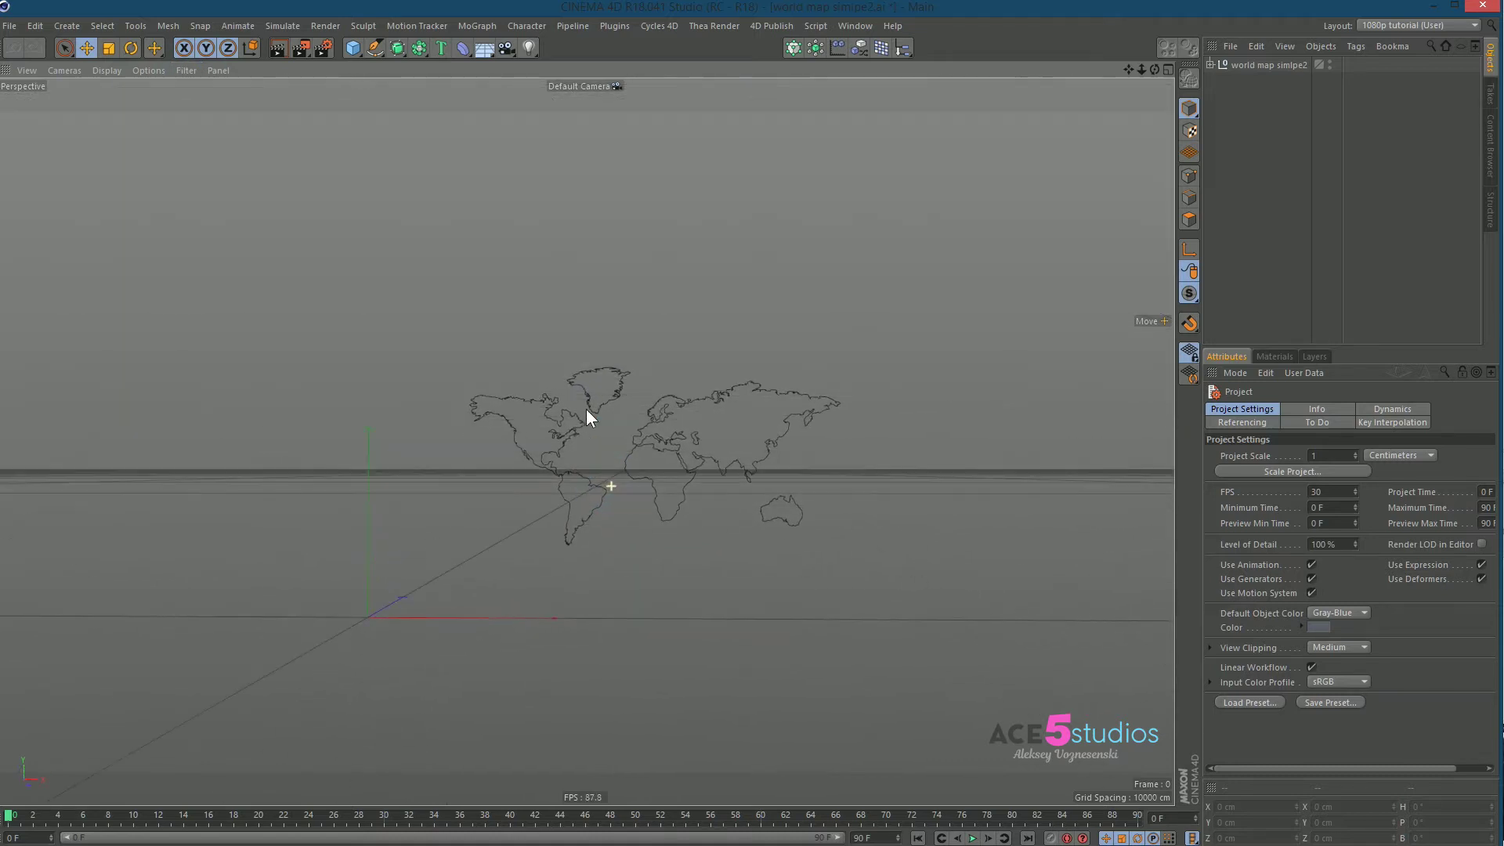
- Merge all imported continent paths into one spline object with Connect Objects + Delete
{"action": "left_click", "coordinate": [719, 397]}
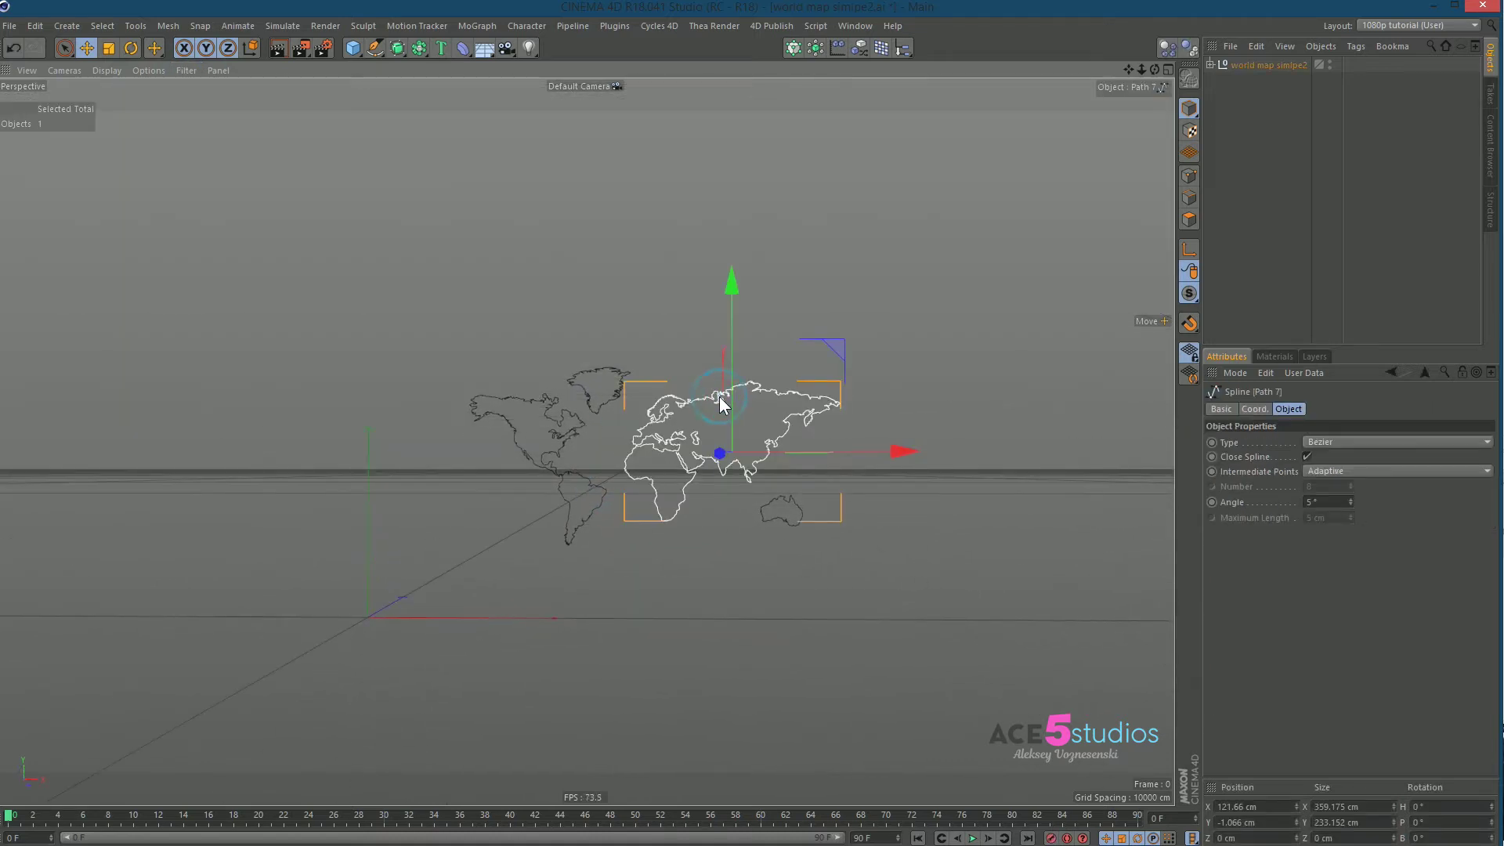
{"action": "left_click", "coordinate": [1260, 64]}
{"action": "right_click", "coordinate": [1259, 65]}
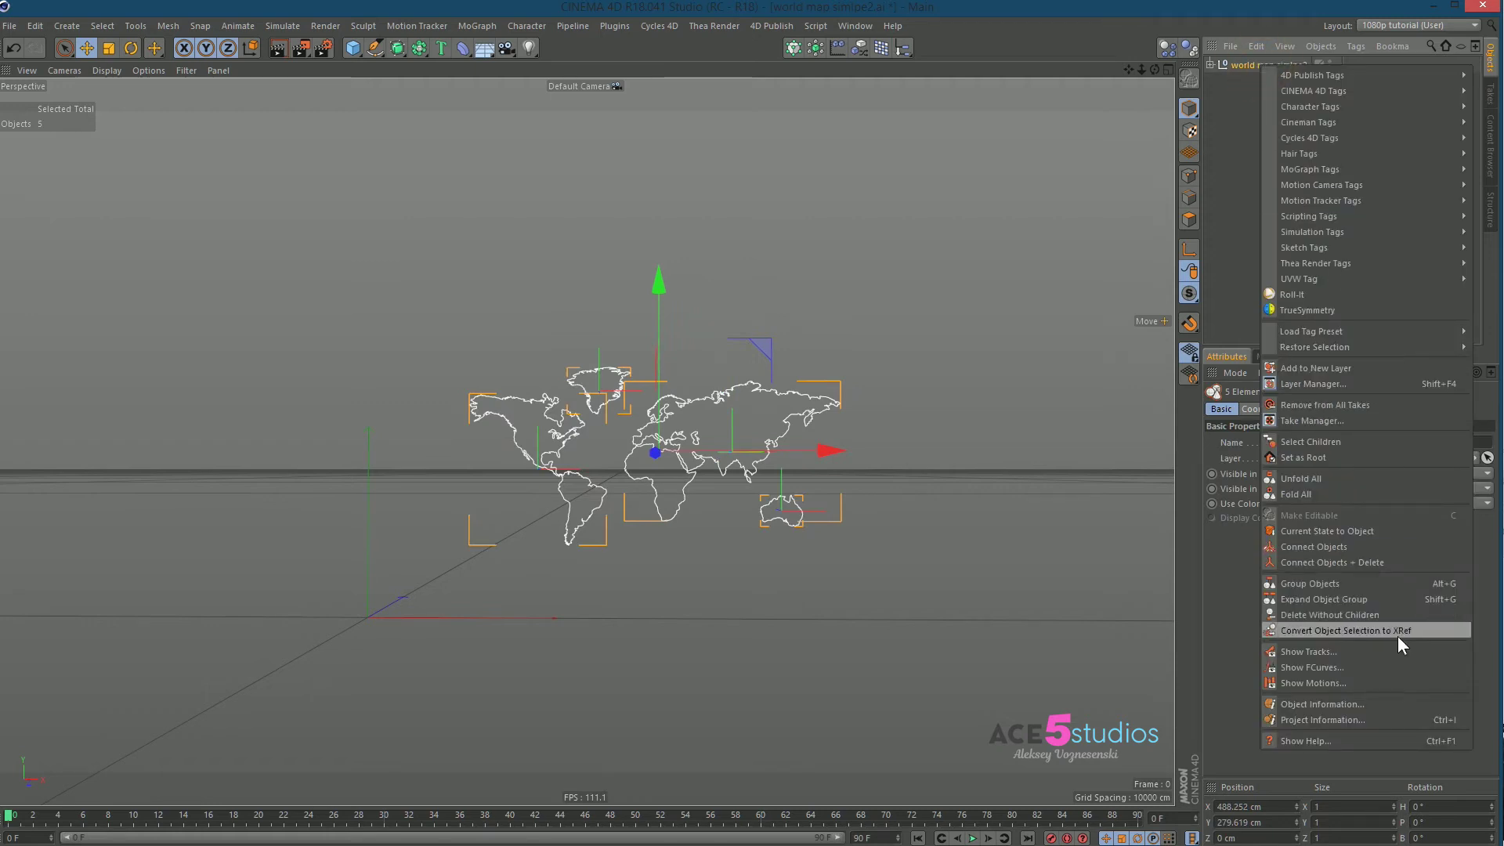
{"action": "left_click", "coordinate": [1366, 563]}
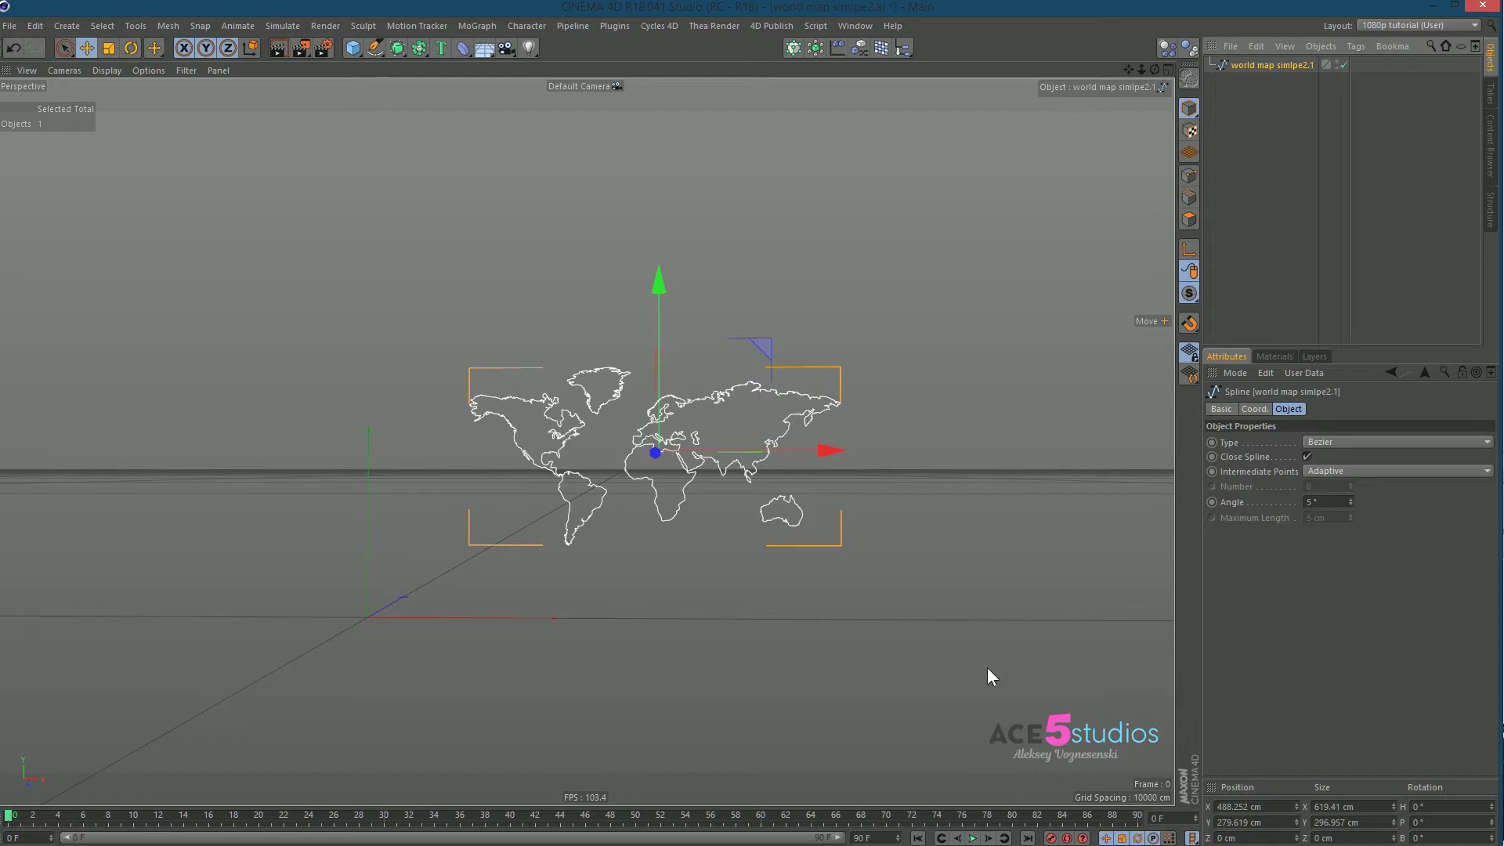
- Find the Reset PSR command and apply it to the merged world map spline
{"action": "key", "text": "shift+c"}
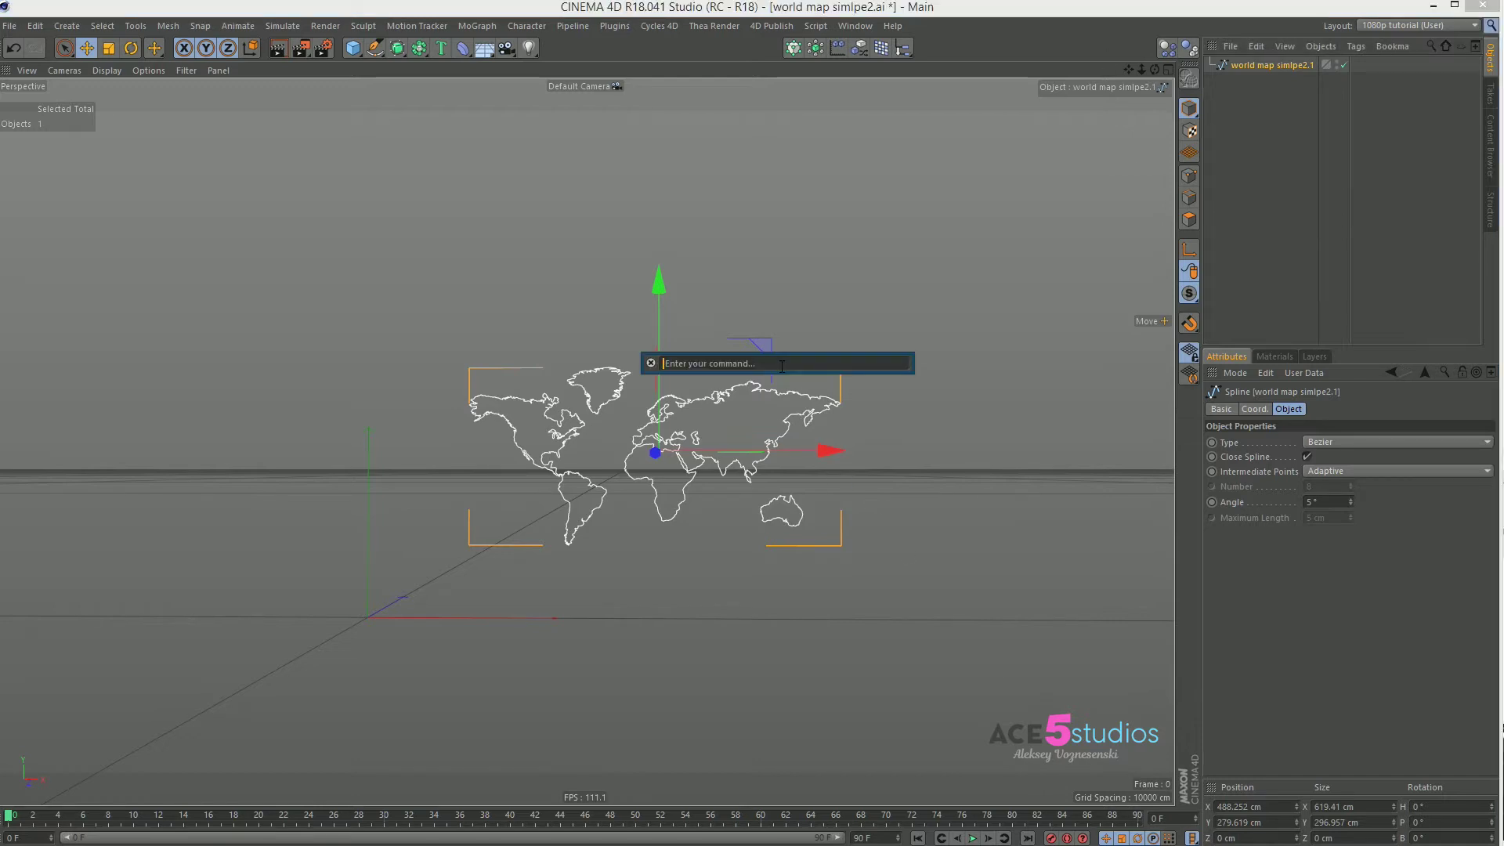
{"action": "type", "text": "reset psr"}
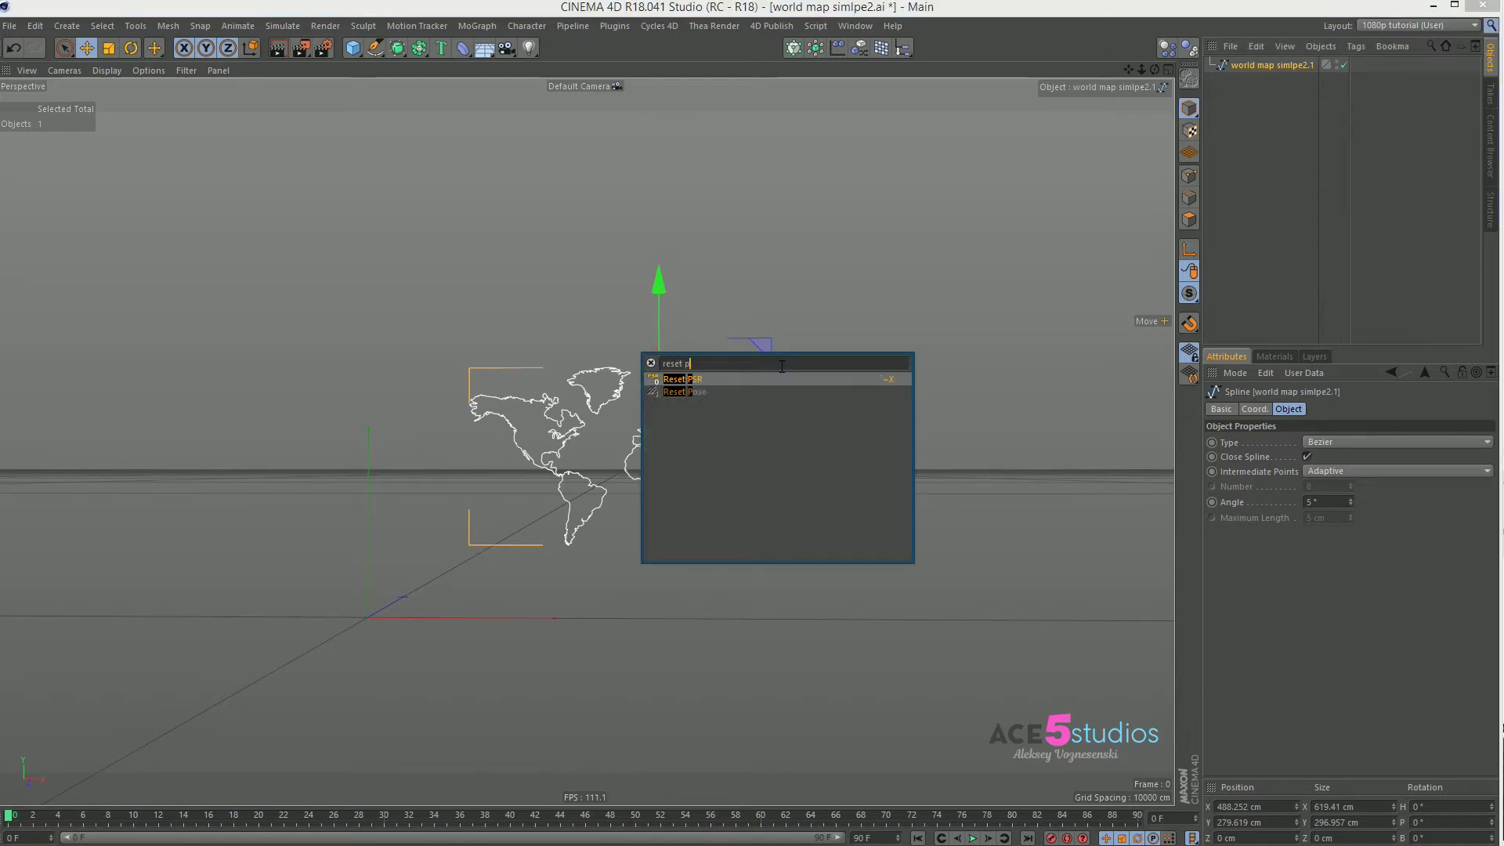
{"action": "key", "text": "Return"}
{"action": "middle_click_drag", "start_coordinate": [416, 592], "coordinate": [693, 501], "text": "alt"}
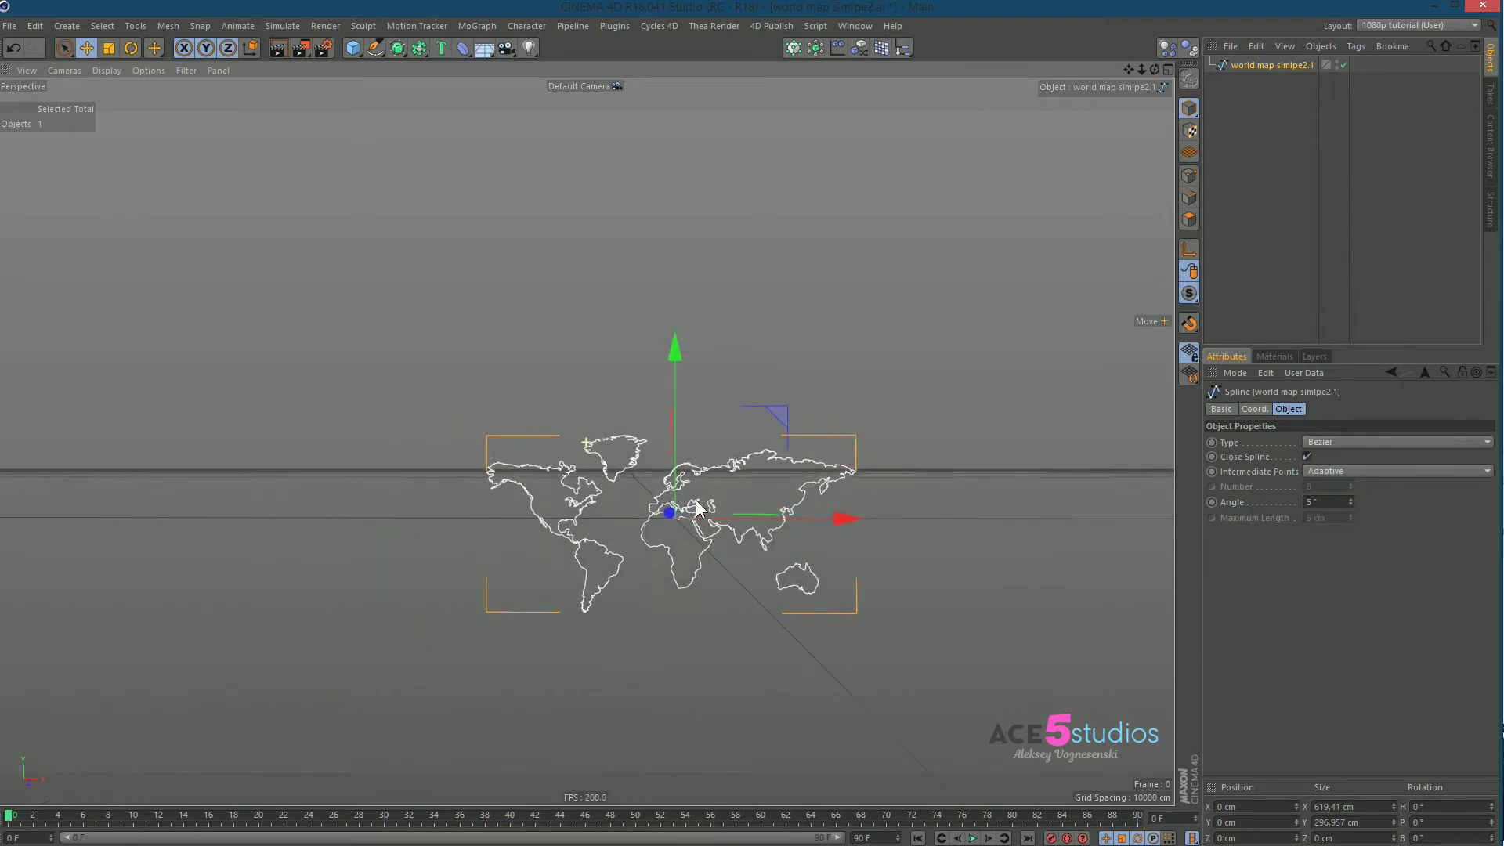
{"action": "right_click_drag", "start_coordinate": [669, 510], "coordinate": [803, 497], "text": "alt"}
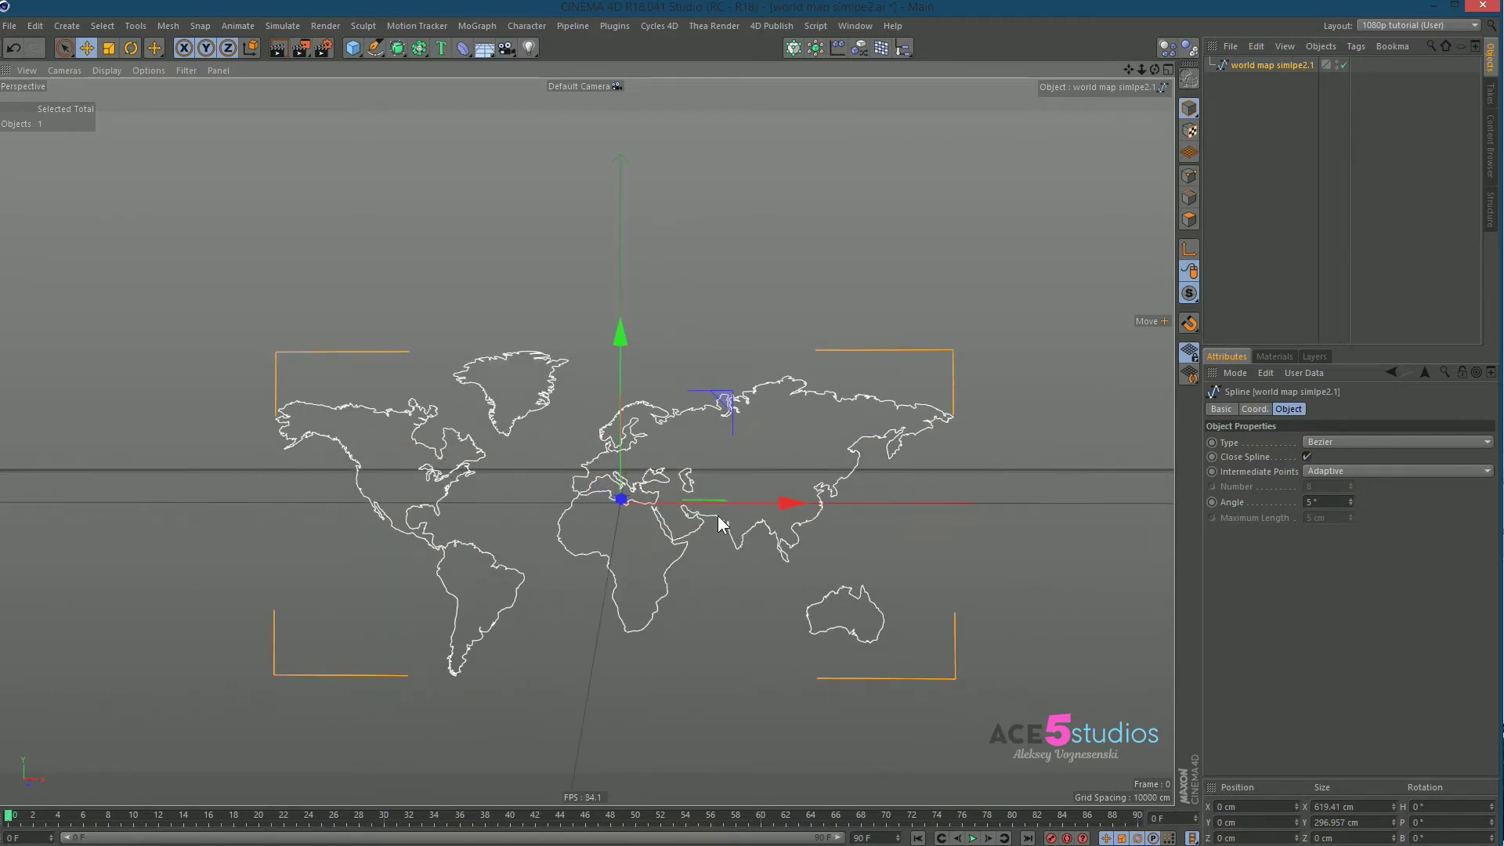
- Simplify all points of the world map spline with the Round tool, using 120 points and the B-Spline type
{"action": "left_click", "coordinate": [1238, 83]}
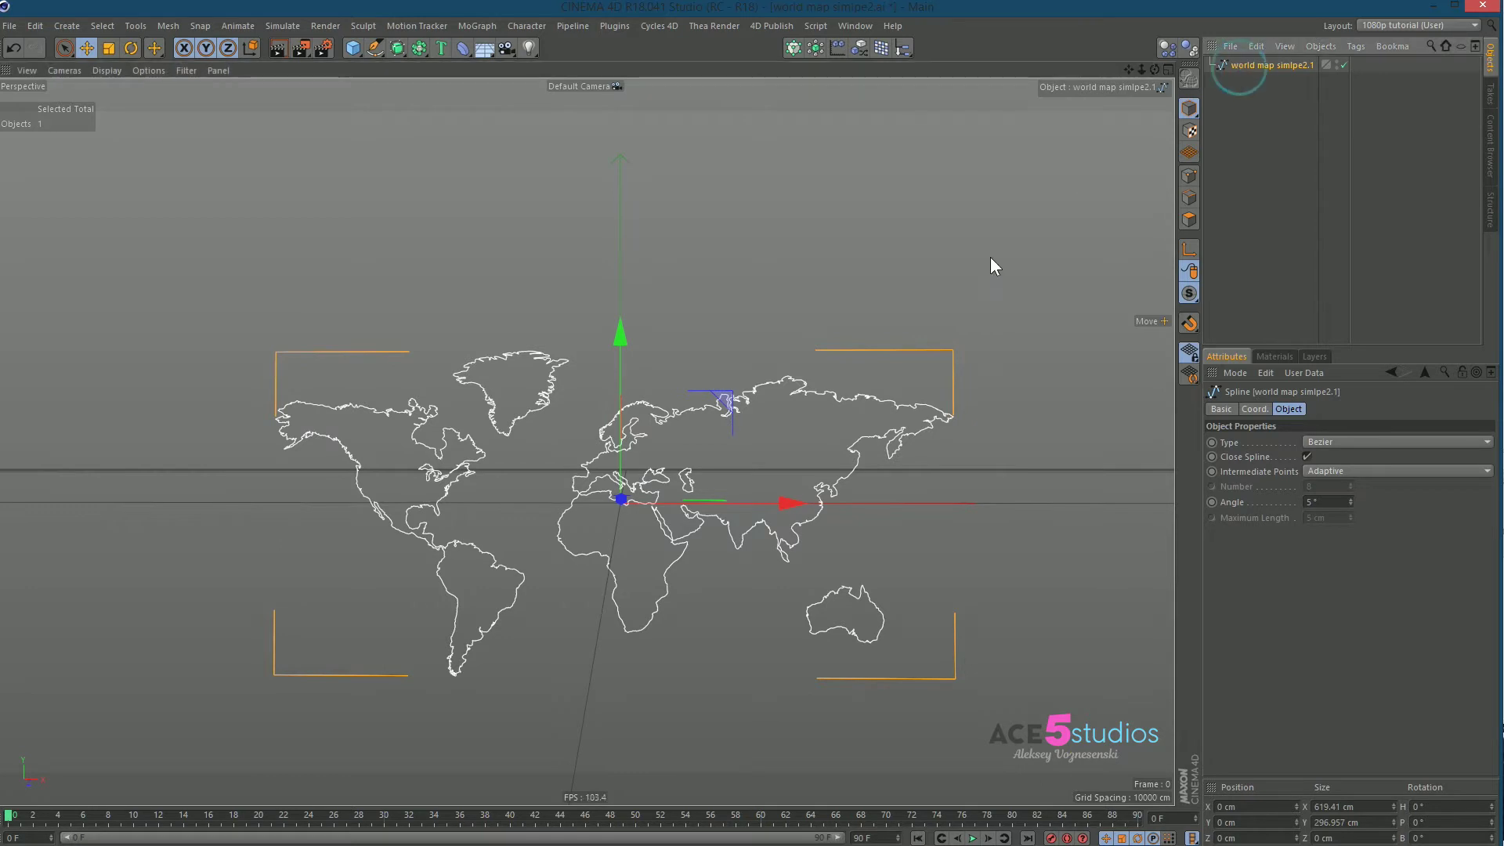
{"action": "key", "text": "ctrl+a"}
{"action": "right_click", "coordinate": [529, 230]}
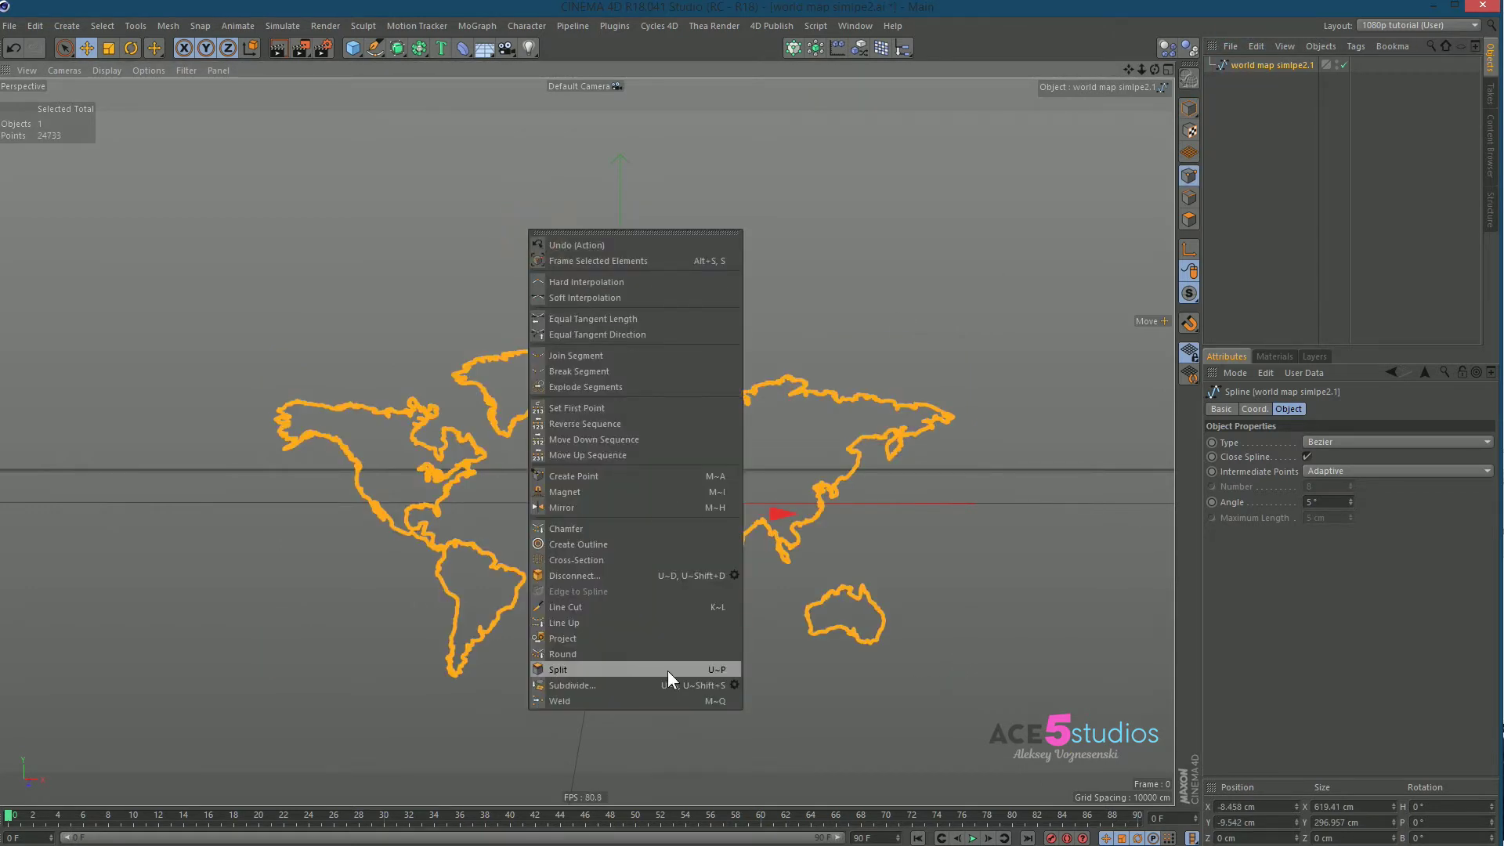
{"action": "left_click", "coordinate": [612, 652]}
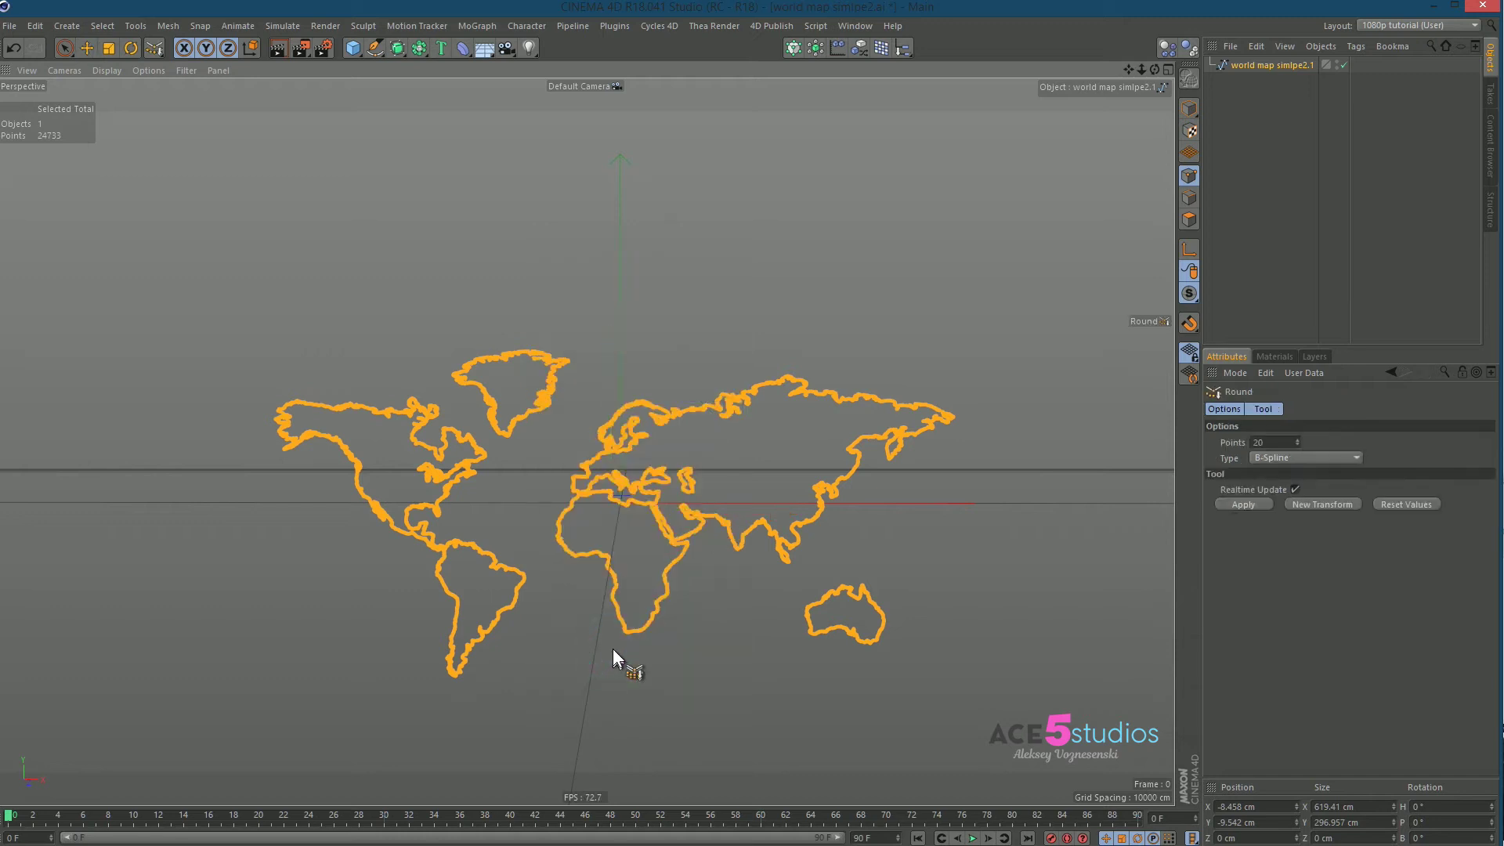
{"action": "left_click_drag", "start_coordinate": [414, 278], "coordinate": [445, 277]}
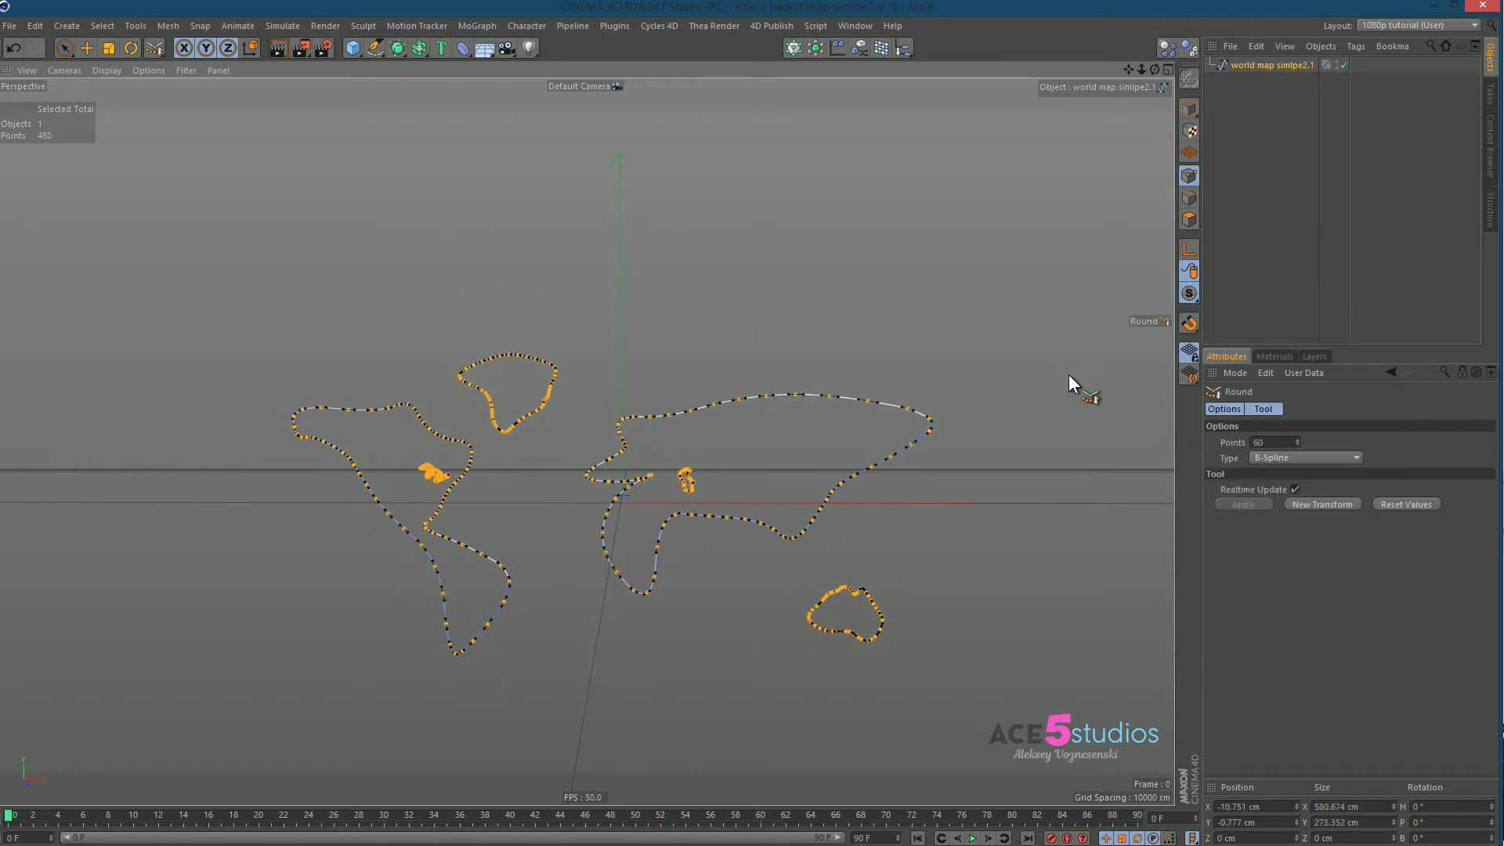
{"action": "key", "text": "ctrl+z"}
{"action": "left_click", "coordinate": [1286, 442]}
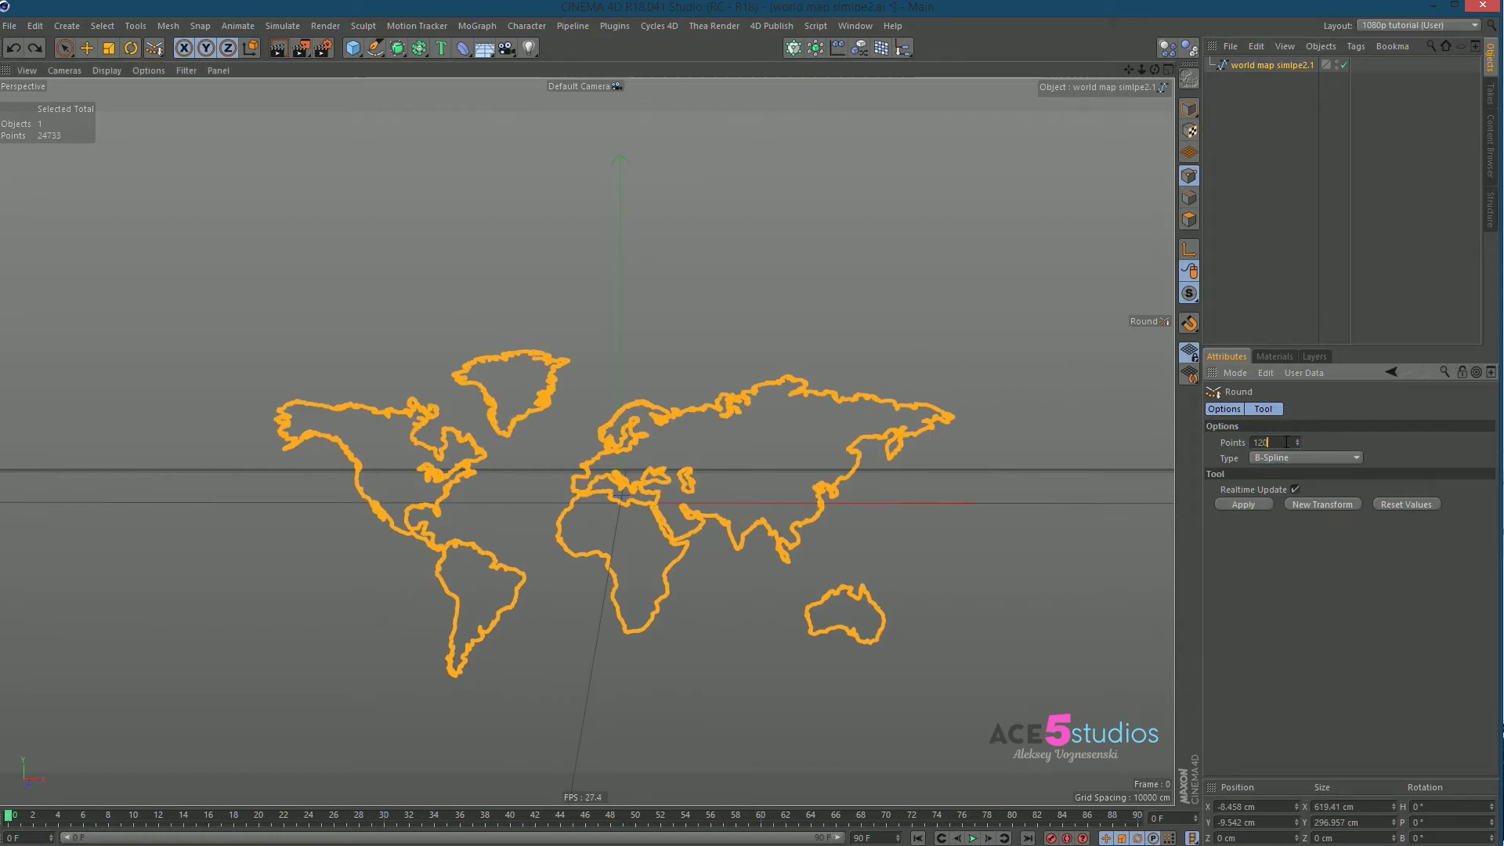
{"action": "key", "text": "Return"}
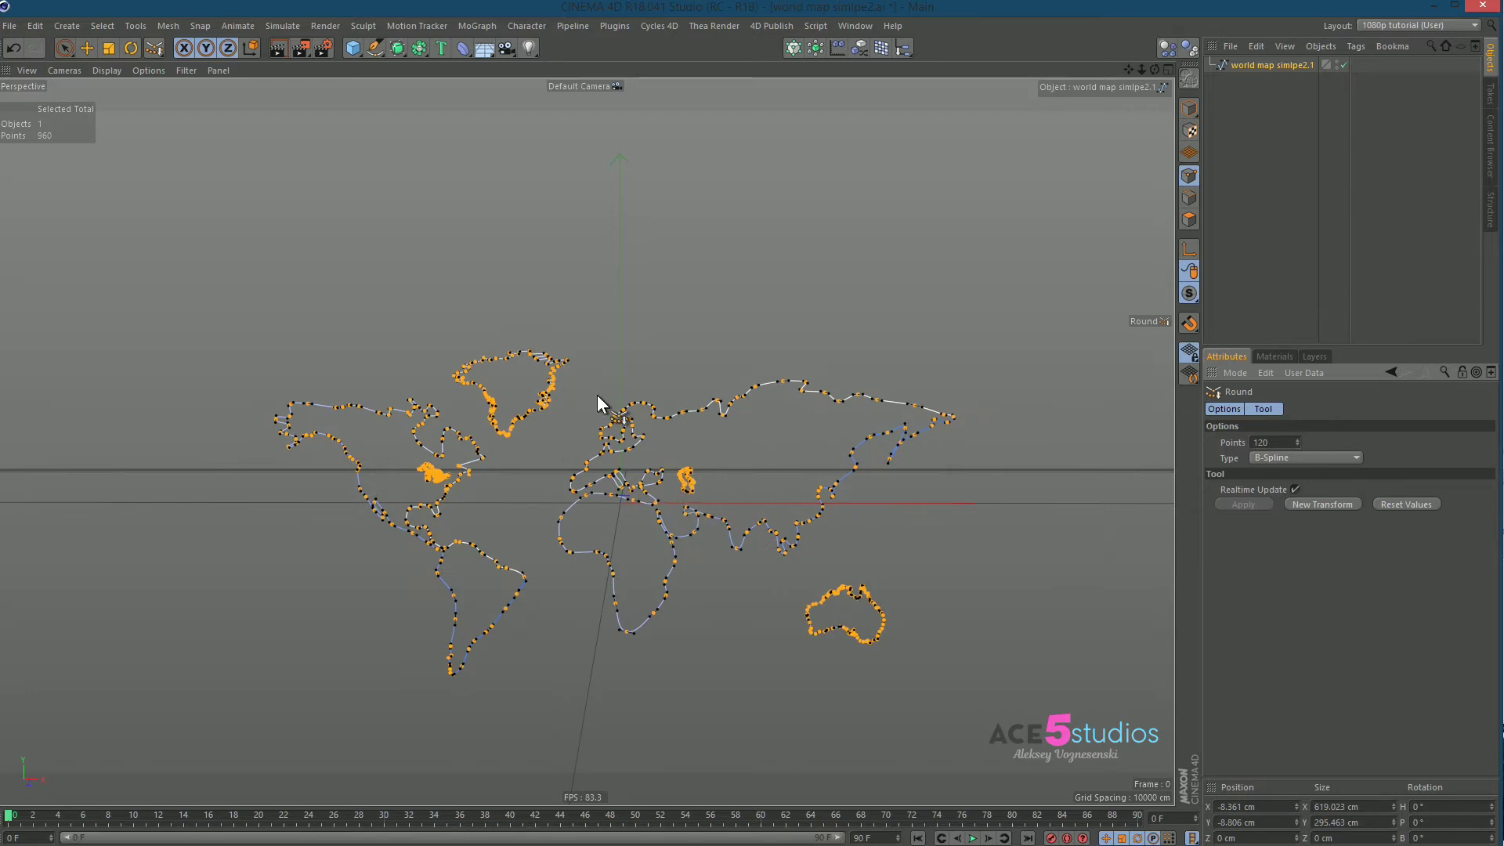
- Delete the small inland outlines of the Caspian Sea and the North American Great Lakes from the spline
{"action": "scroll", "coordinate": [715, 490], "scroll_direction": "up", "scroll_amount": 6}
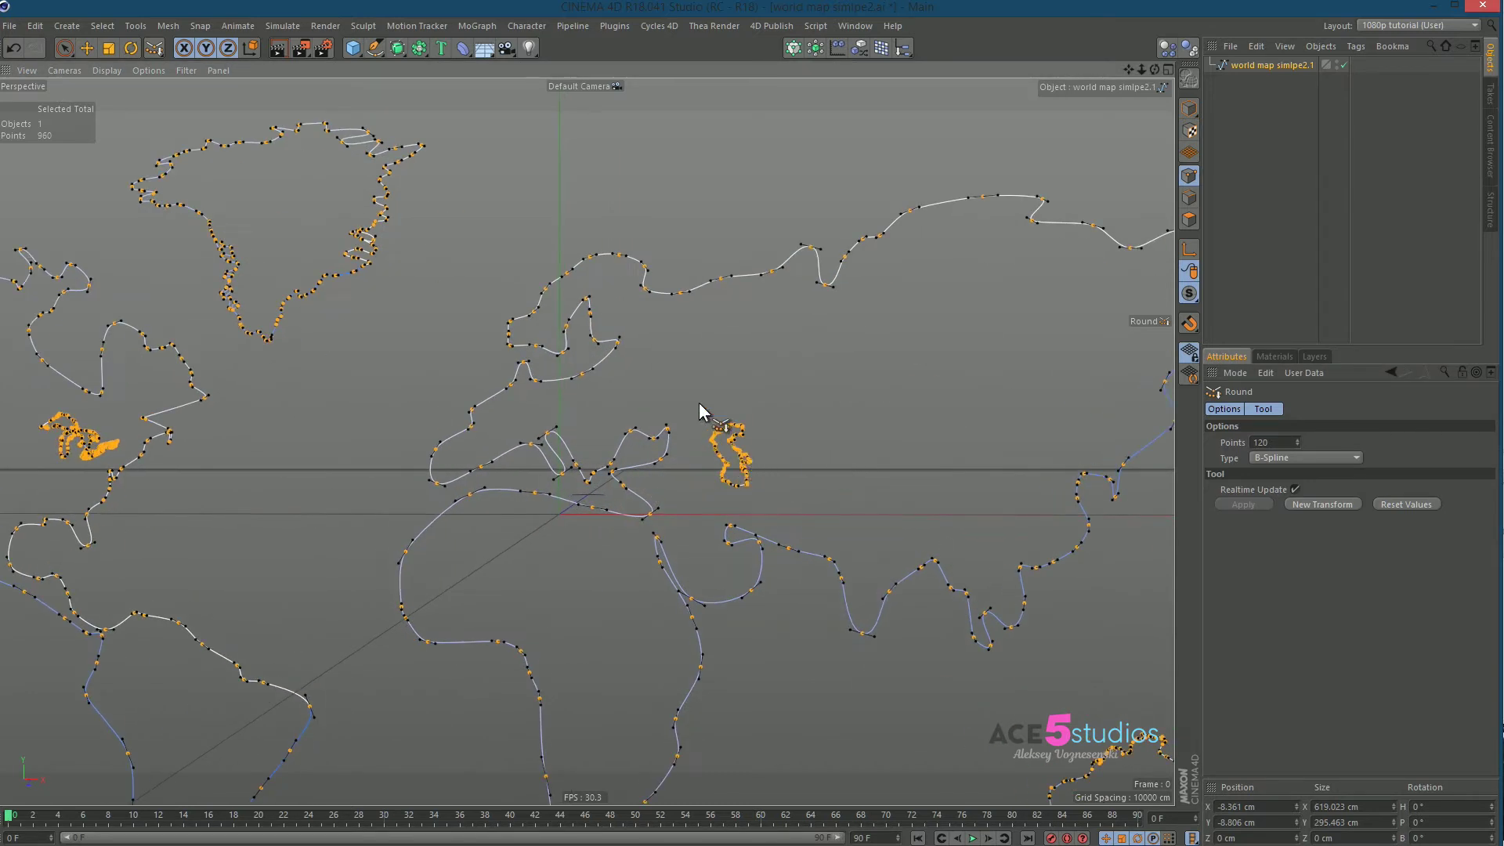
{"action": "left_click_drag", "start_coordinate": [698, 403], "coordinate": [782, 490]}
{"action": "key", "text": "Delete"}
{"action": "middle_click_drag", "start_coordinate": [98, 371], "coordinate": [402, 358], "text": "alt"}
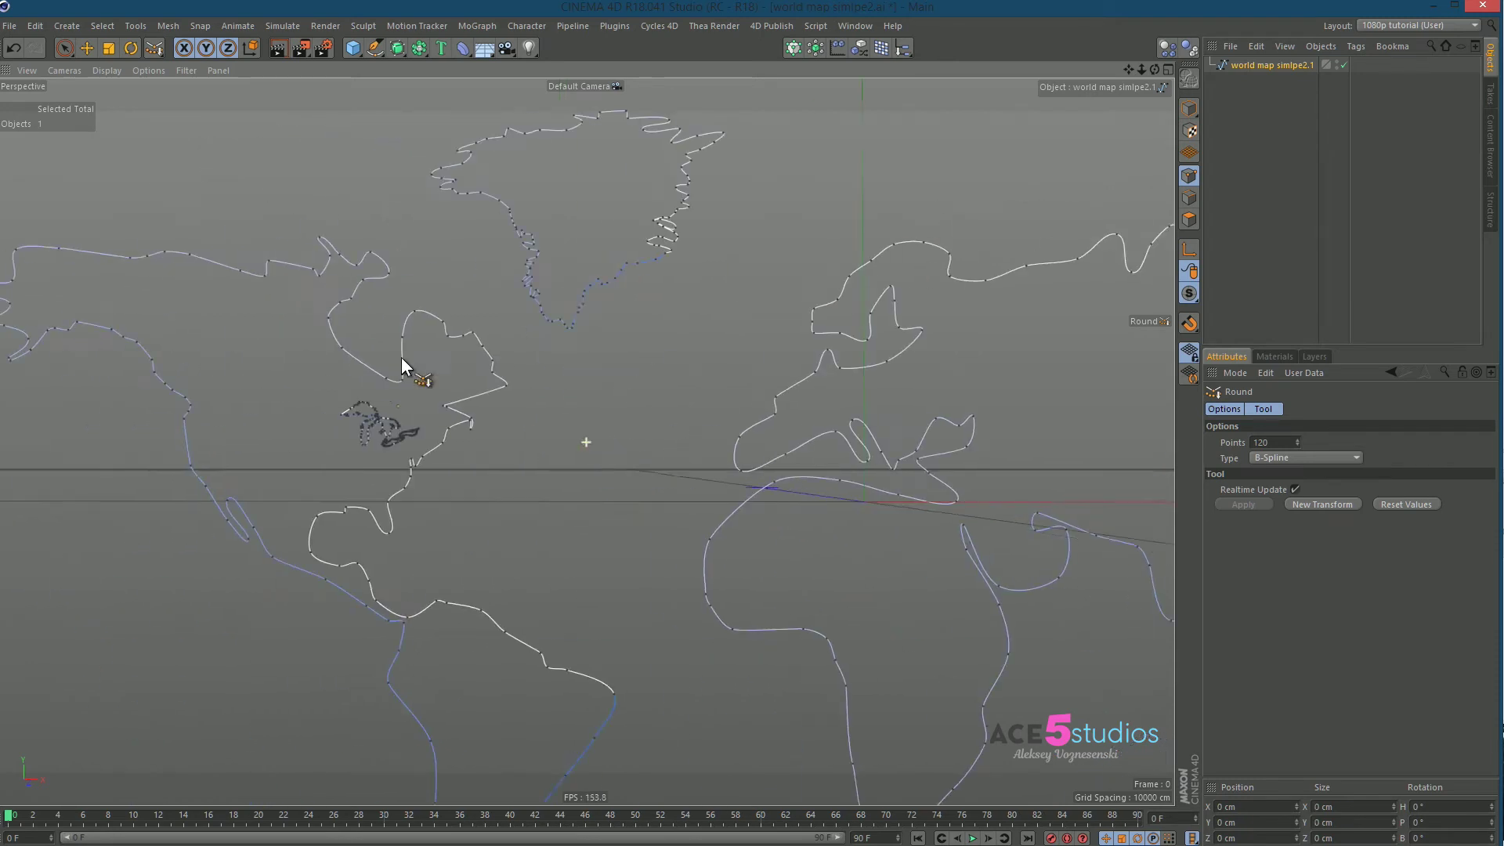
{"action": "left_click_drag", "start_coordinate": [312, 392], "coordinate": [435, 451]}
{"action": "key", "text": "Delete"}
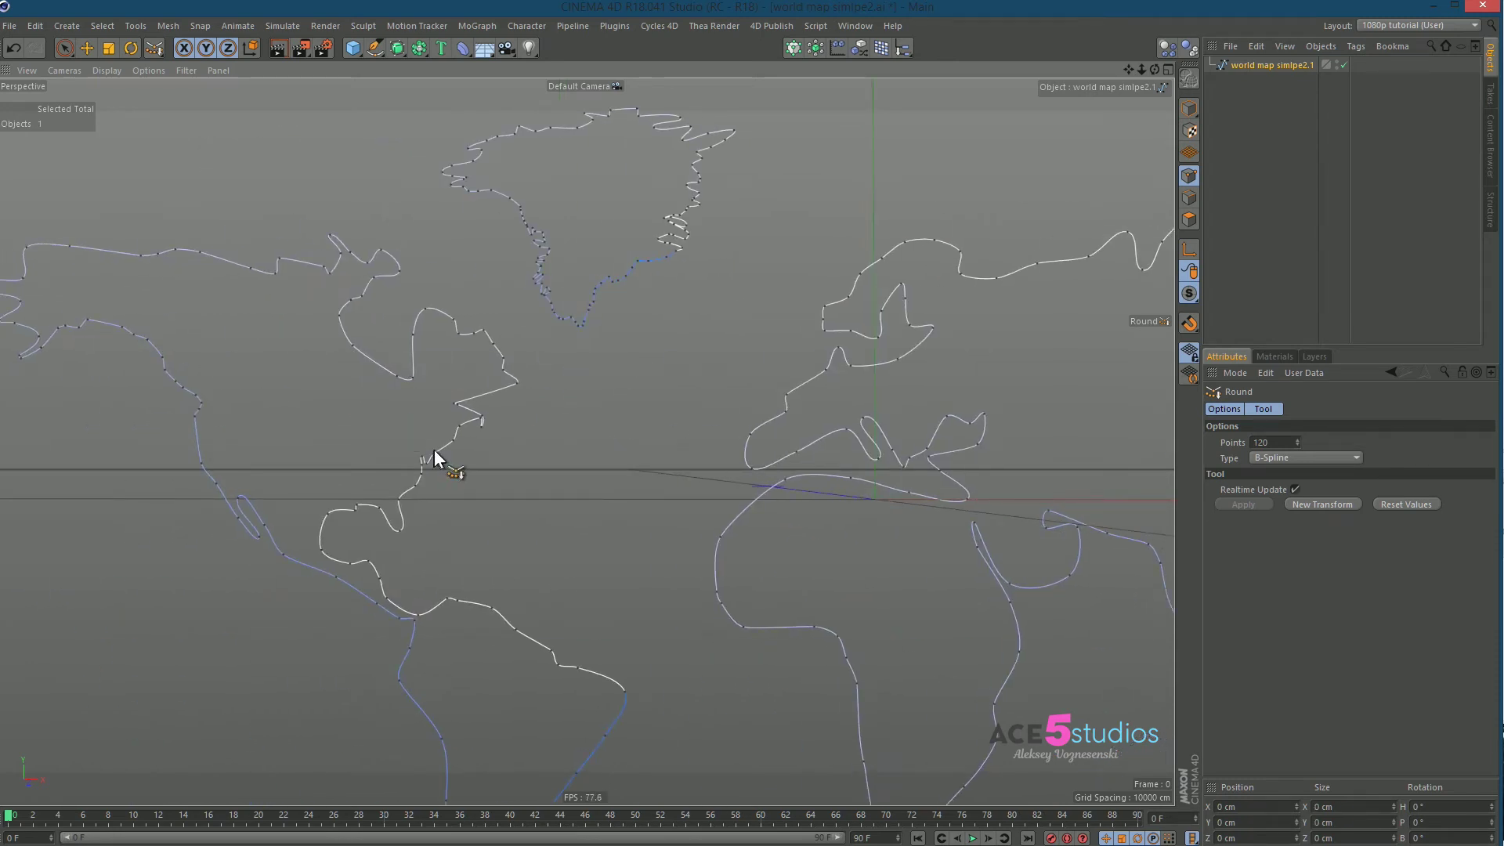
- Select all points of Greenland's outline and round it to 20 points
{"action": "middle_click_drag", "start_coordinate": [619, 226], "coordinate": [576, 291], "text": "alt"}
{"action": "left_click_drag", "start_coordinate": [392, 140], "coordinate": [717, 380]}
{"action": "left_click_drag", "start_coordinate": [386, 353], "coordinate": [521, 447], "text": "shift"}
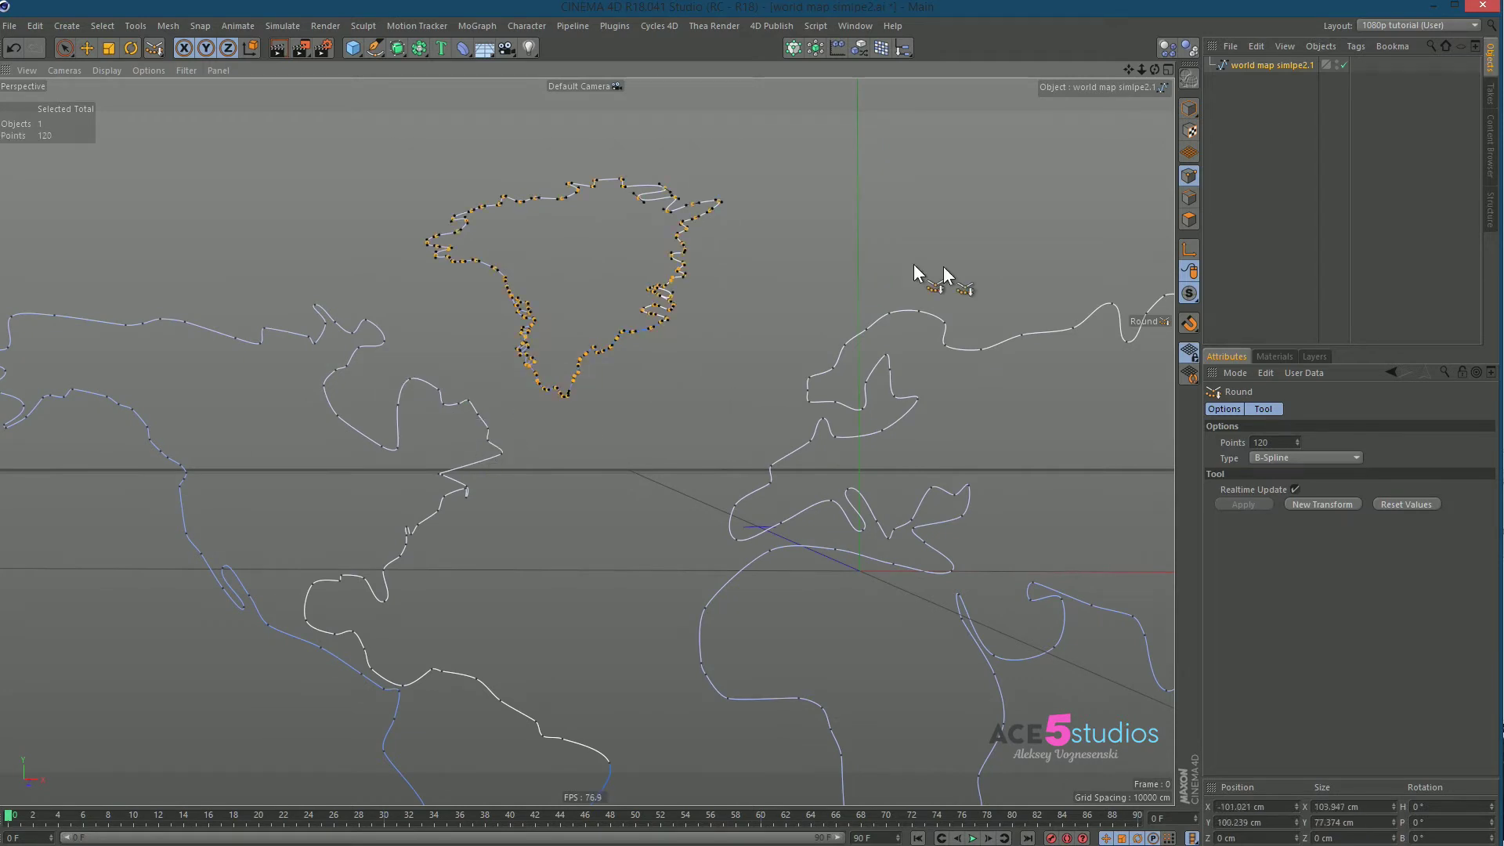
{"action": "left_click", "coordinate": [1283, 441]}
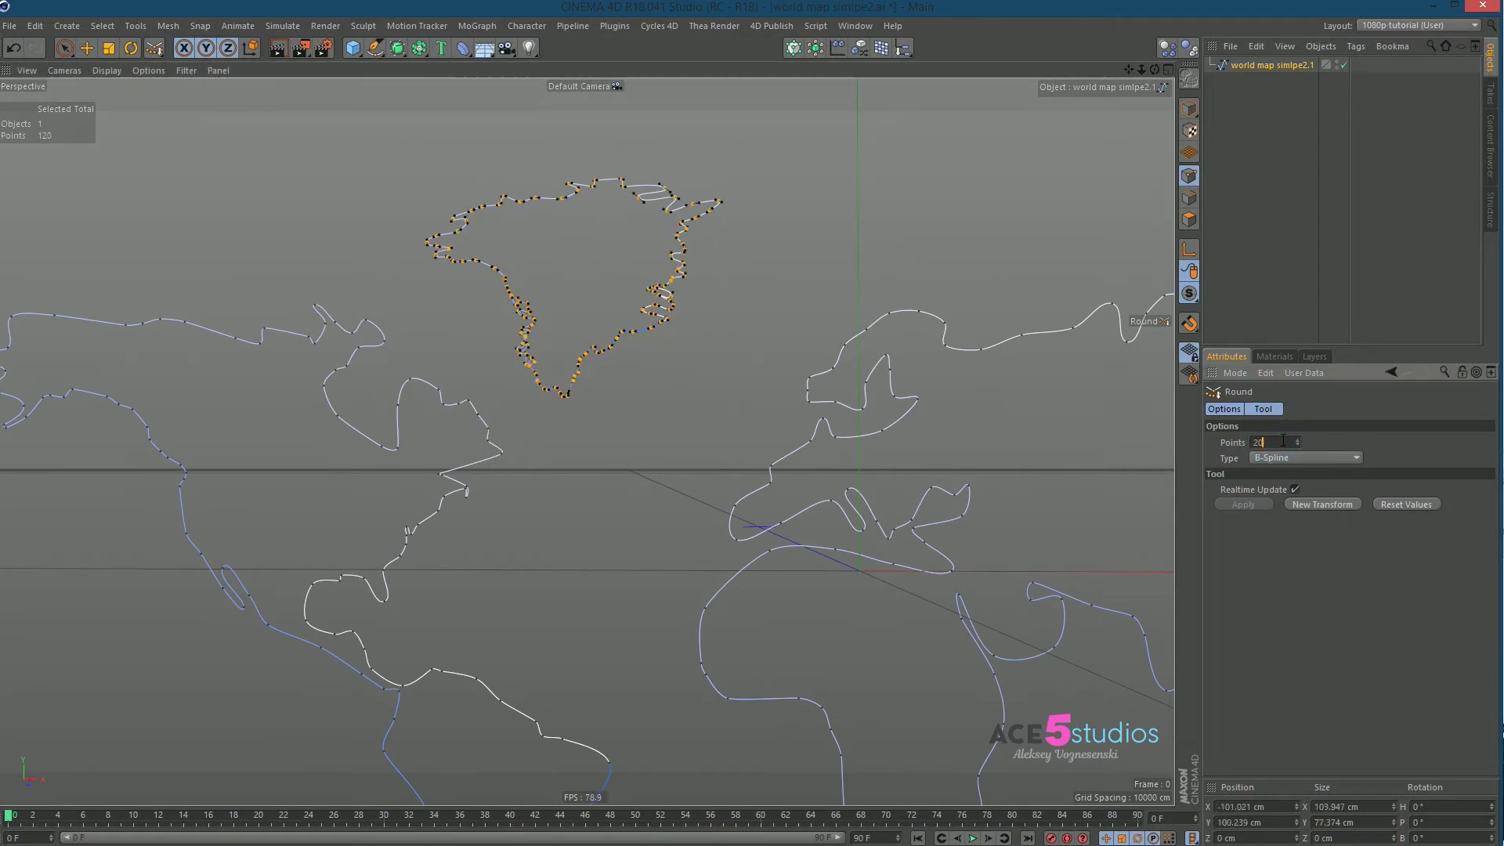
{"action": "type", "text": "20"}
{"action": "key", "text": "Return"}
- Select all points of Australia's outline
{"action": "scroll", "coordinate": [689, 368], "scroll_direction": "down", "scroll_amount": 4}
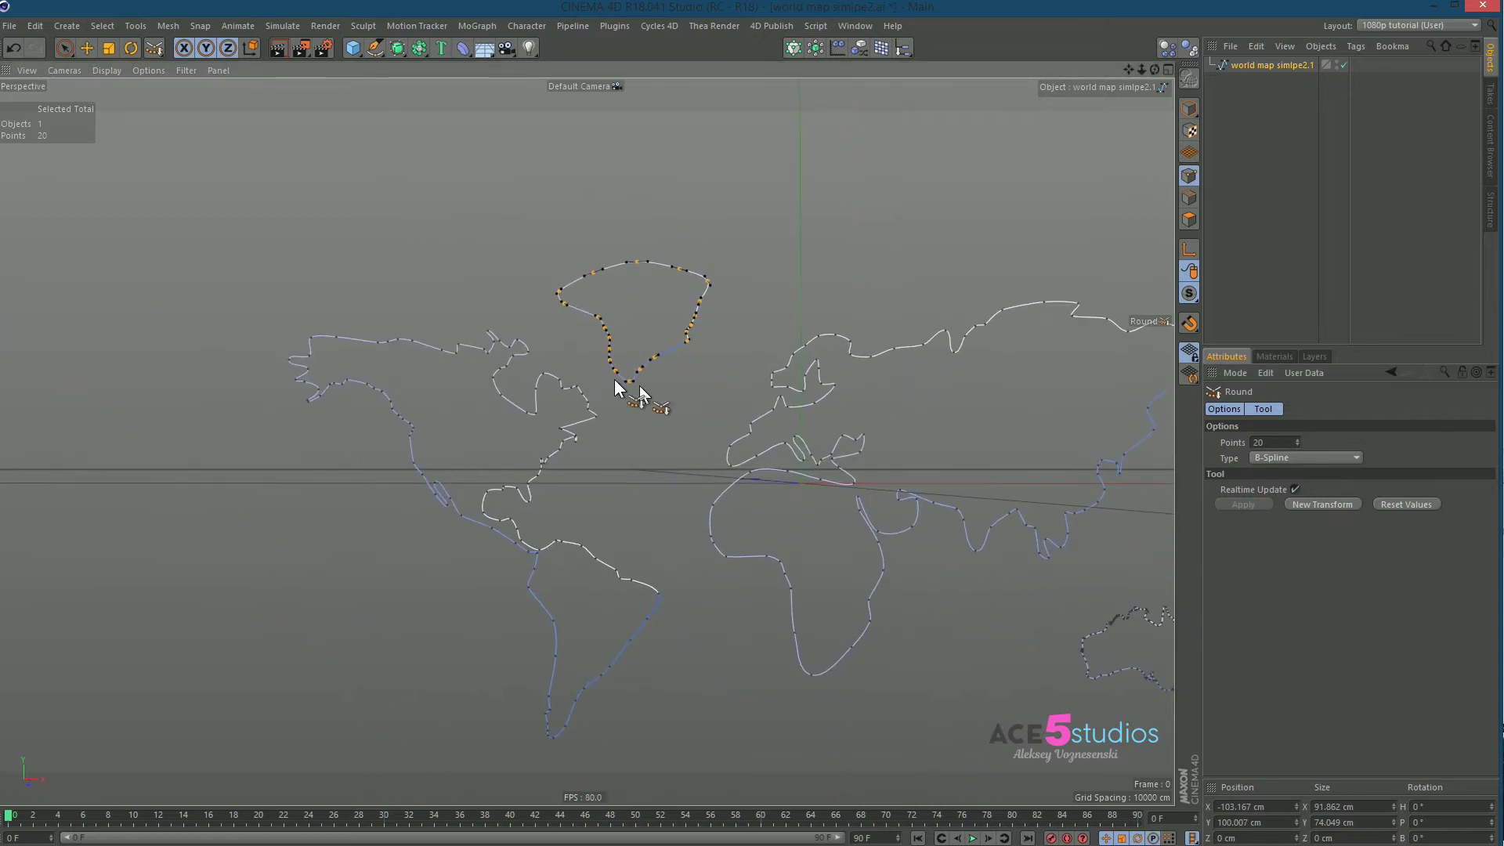
{"action": "middle_click_drag", "start_coordinate": [640, 394], "coordinate": [490, 318], "text": "alt"}
{"action": "left_click_drag", "start_coordinate": [711, 447], "coordinate": [951, 605]}
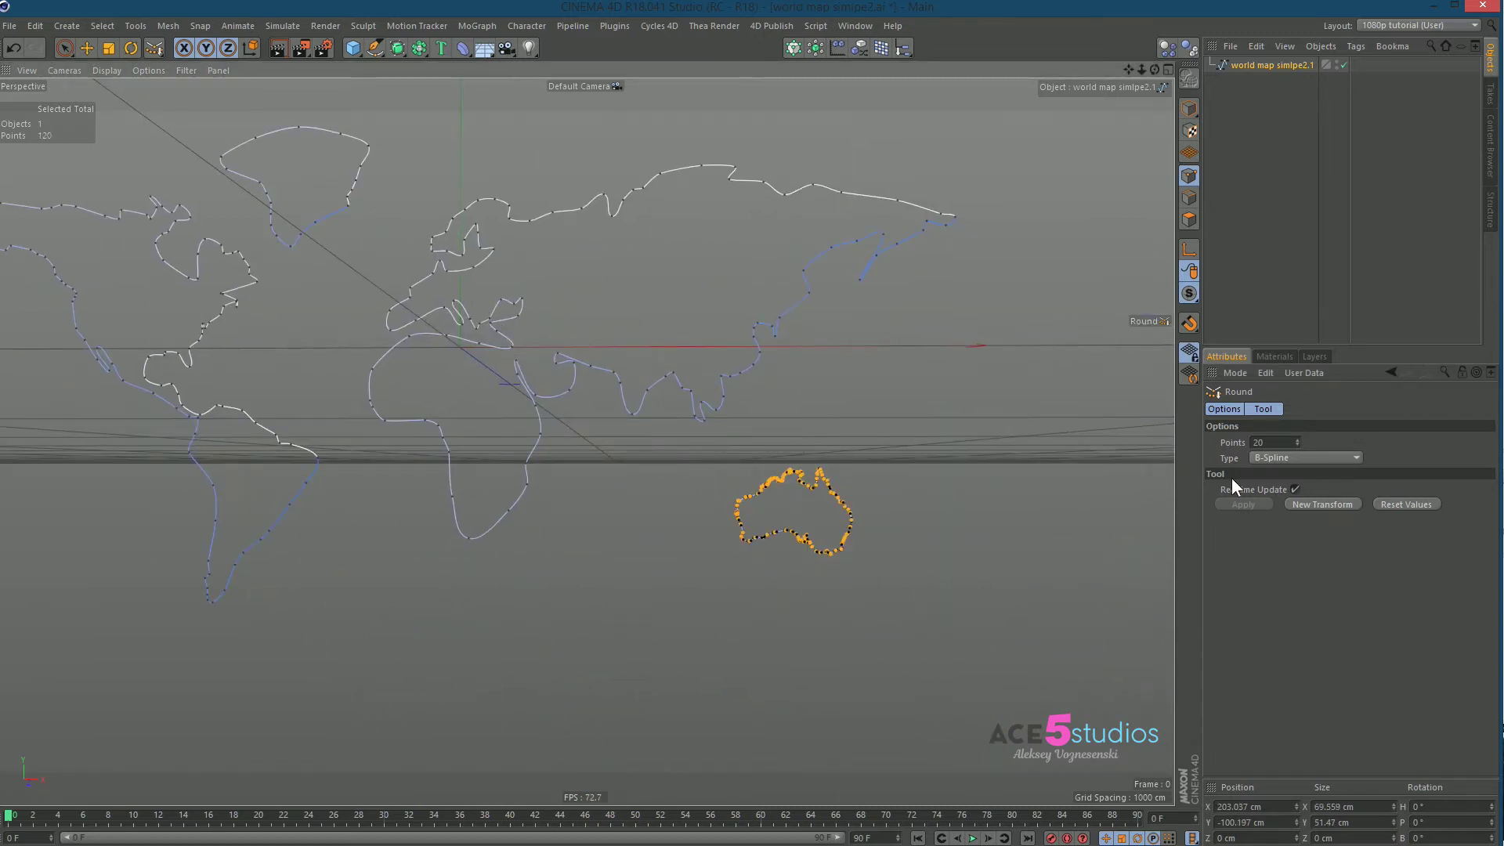
- Try rounding Australia's outline to 20 points
{"action": "left_click", "coordinate": [1273, 442]}
{"action": "type", "text": "20"}
{"action": "key", "text": "Return"}
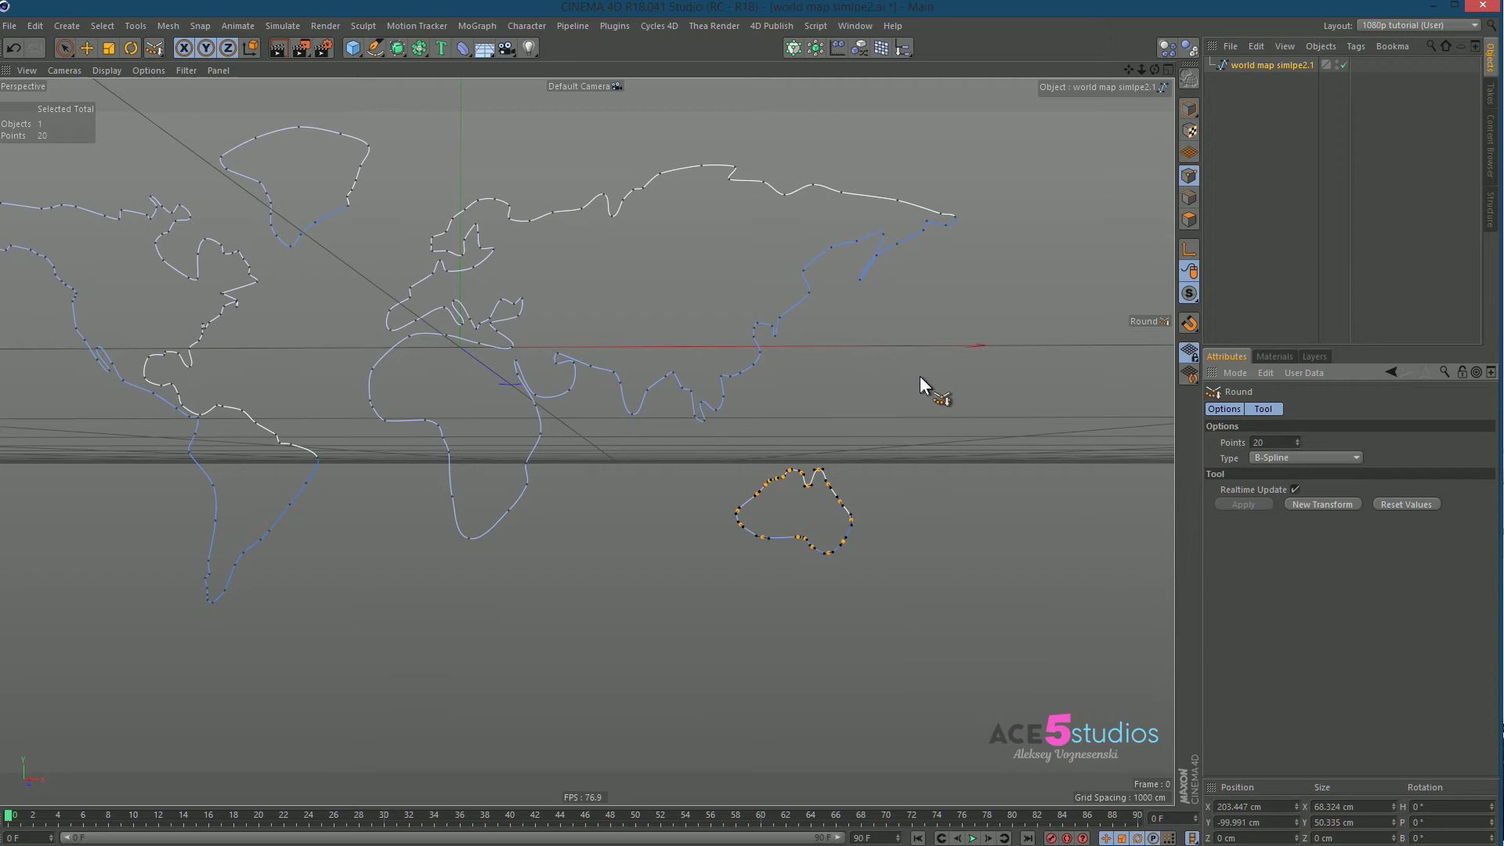
{"action": "key", "text": "ctrl+z"}
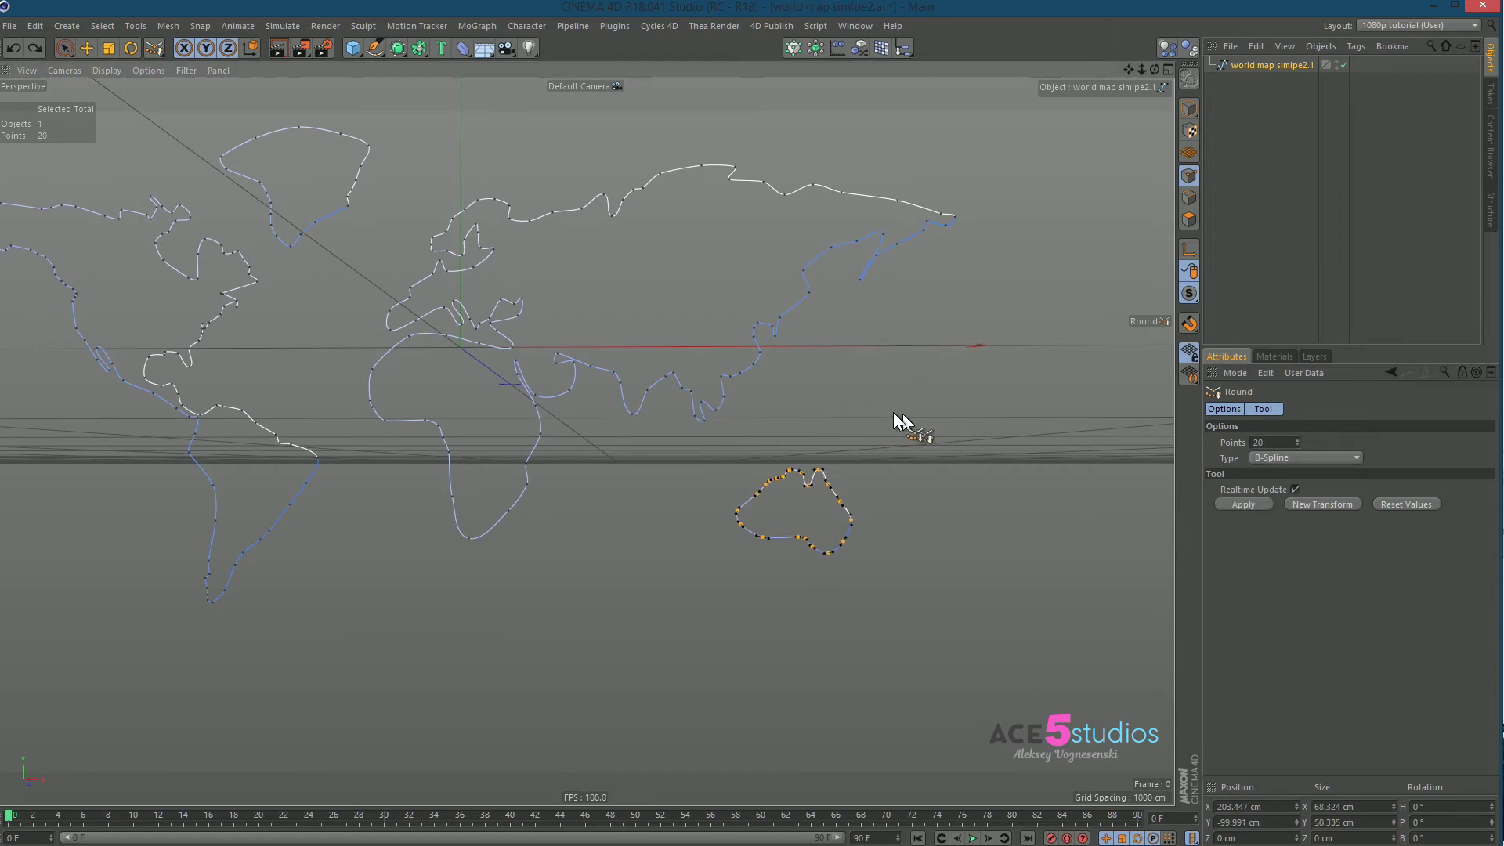
- Round Australia's outline to 30 points and deselect the spline
{"action": "left_click", "coordinate": [1275, 442]}
{"action": "type", "text": "30"}
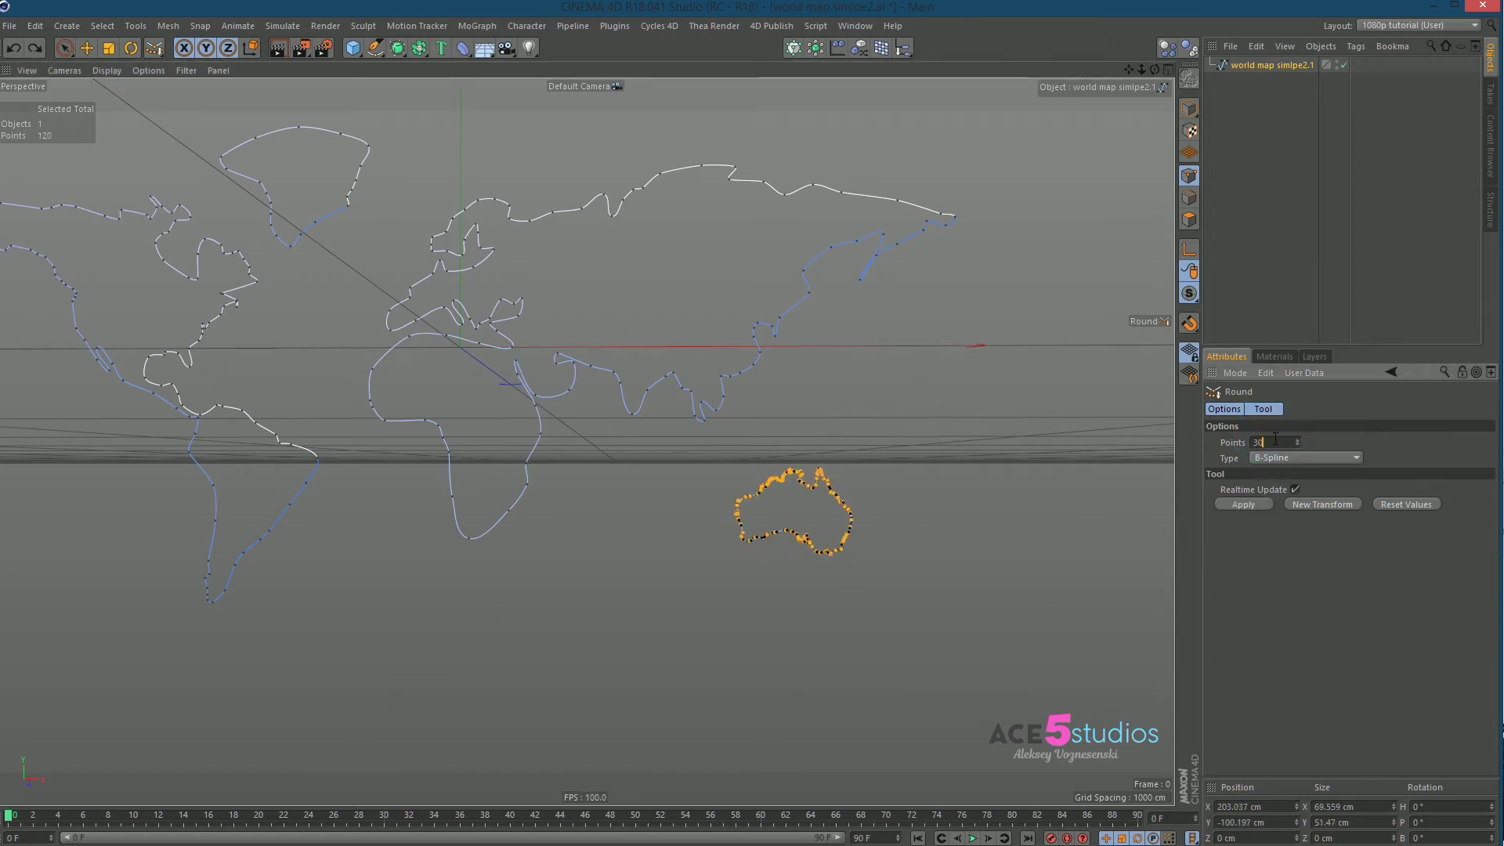
{"action": "key", "text": "Return"}
{"action": "left_click", "coordinate": [1258, 134]}
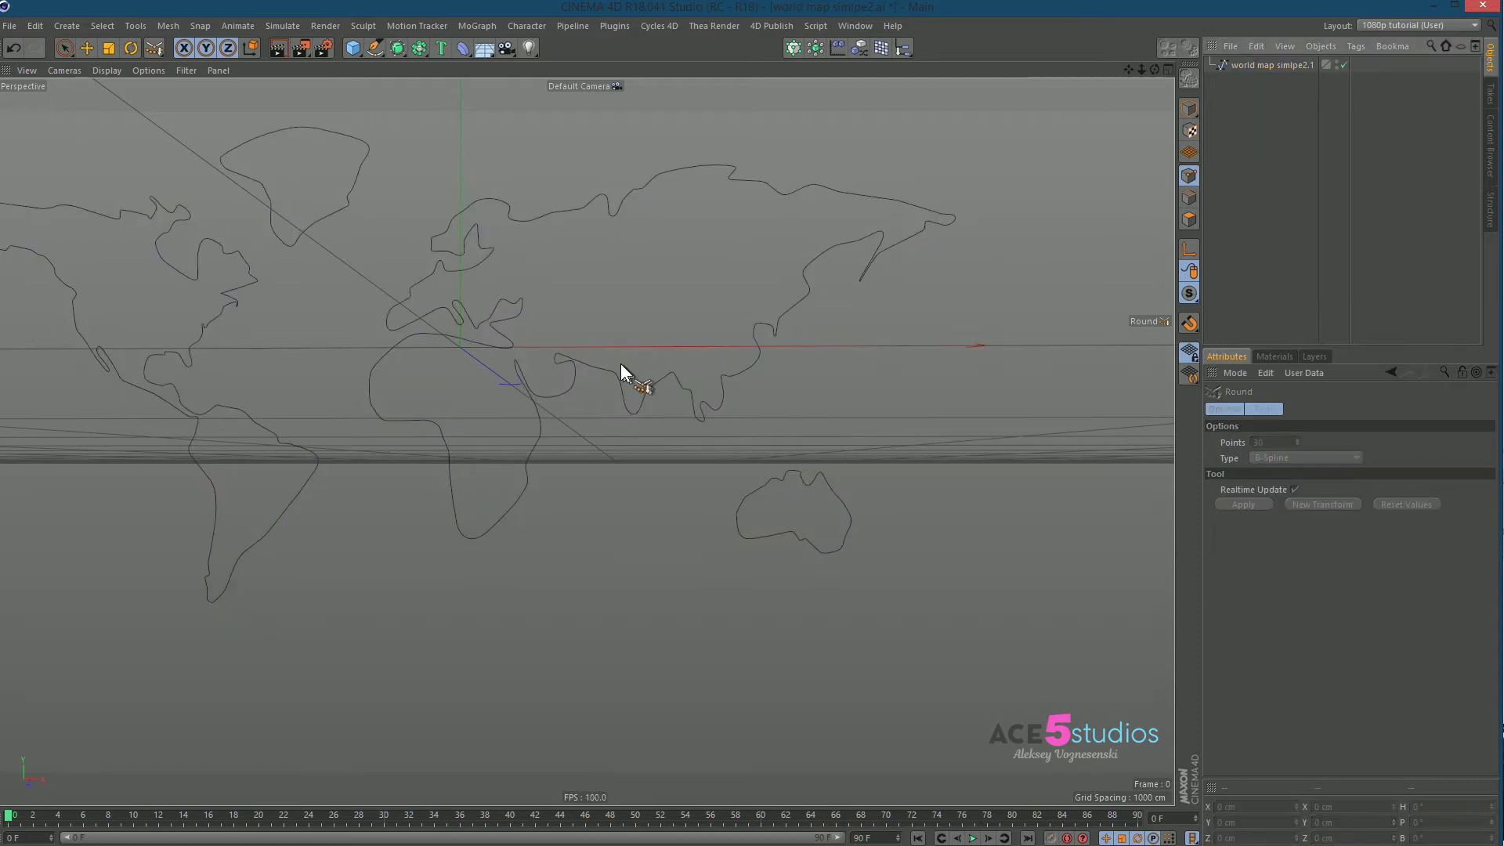
- Set the world map spline's type to Cubic
{"action": "middle_click_drag", "start_coordinate": [621, 364], "coordinate": [729, 379], "text": "alt"}
{"action": "left_click", "coordinate": [1295, 65]}
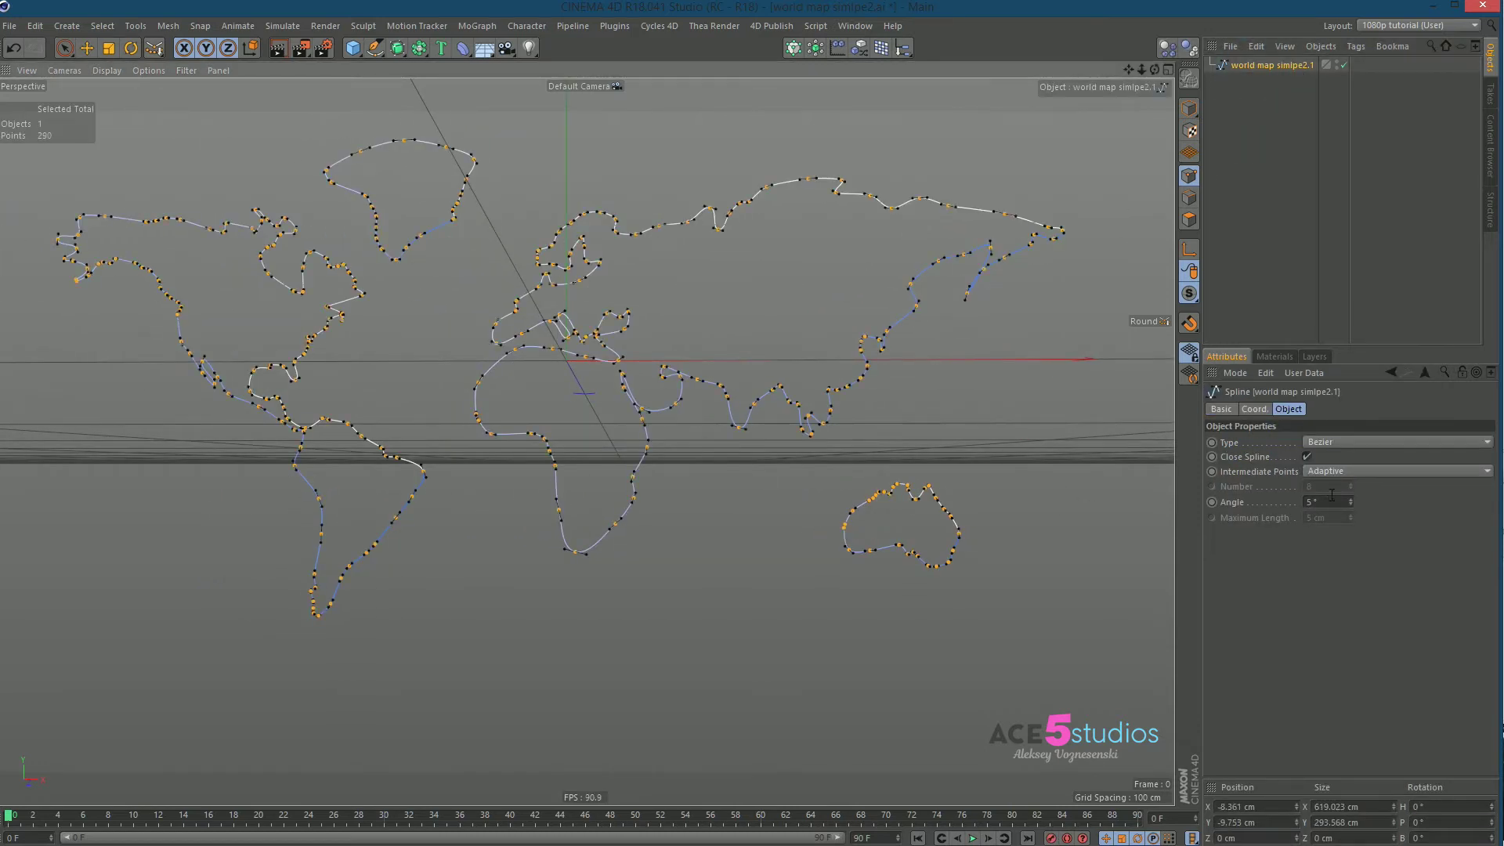
{"action": "left_click", "coordinate": [1359, 442]}
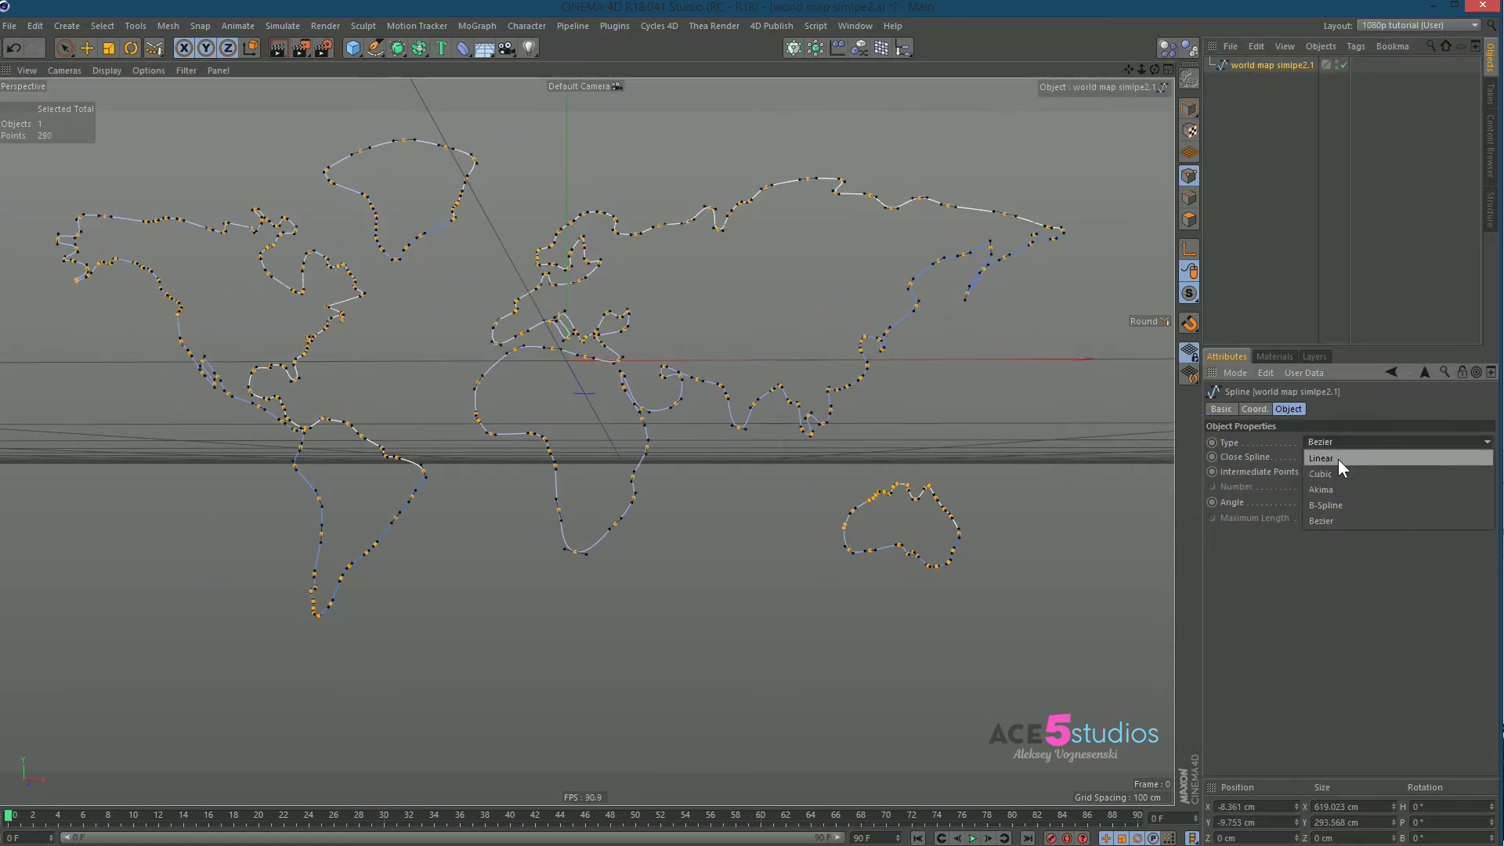
{"action": "left_click", "coordinate": [1343, 475]}
- Remove the points that form the pointed tip of the Kamchatka peninsula in northeastern Asia
{"action": "left_click", "coordinate": [1249, 185]}
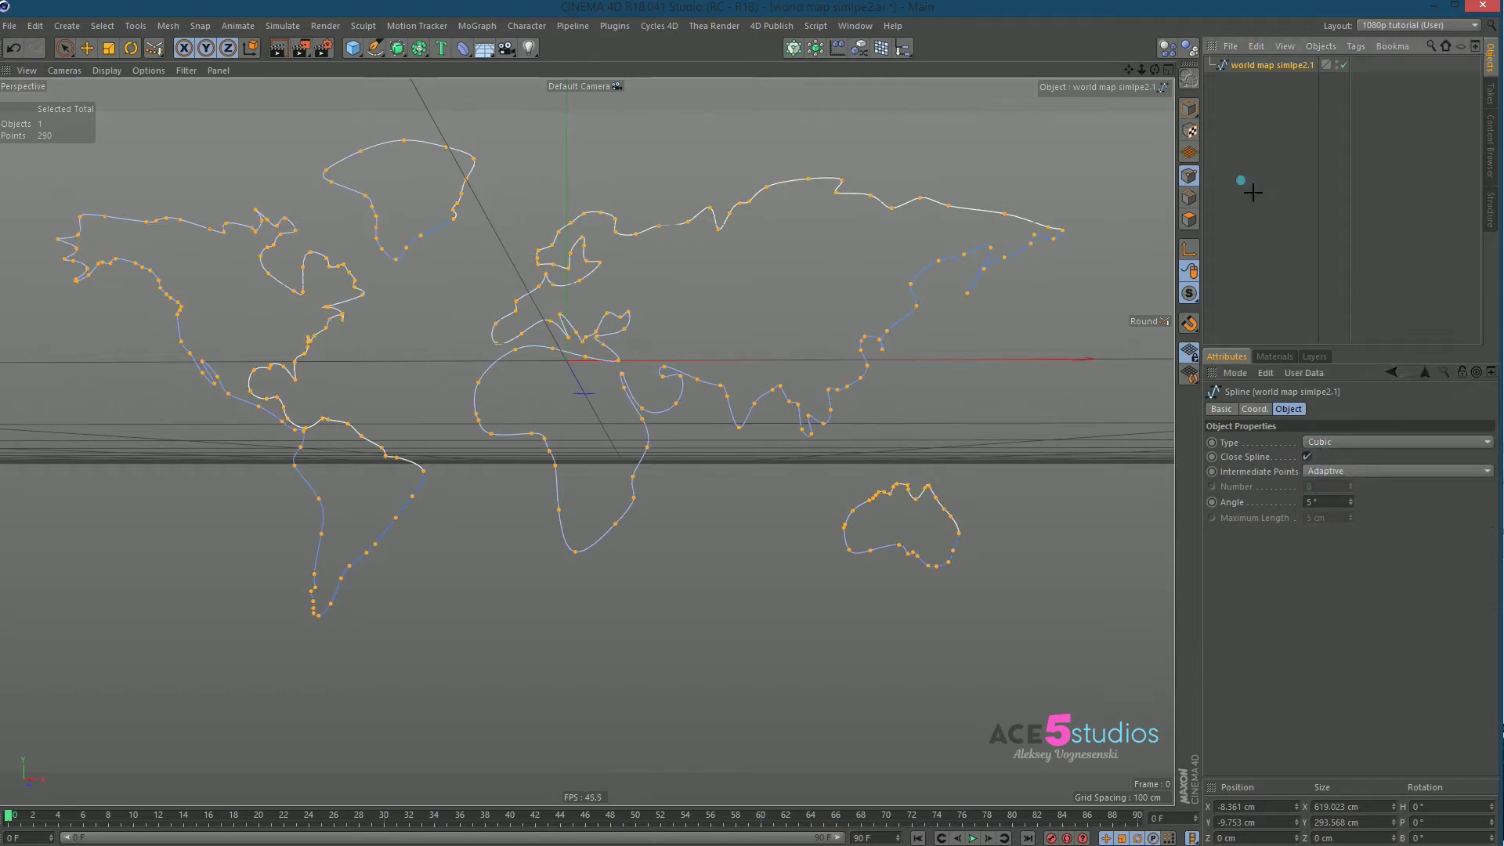
{"action": "left_click_drag", "start_coordinate": [749, 398], "coordinate": [774, 401], "text": "alt"}
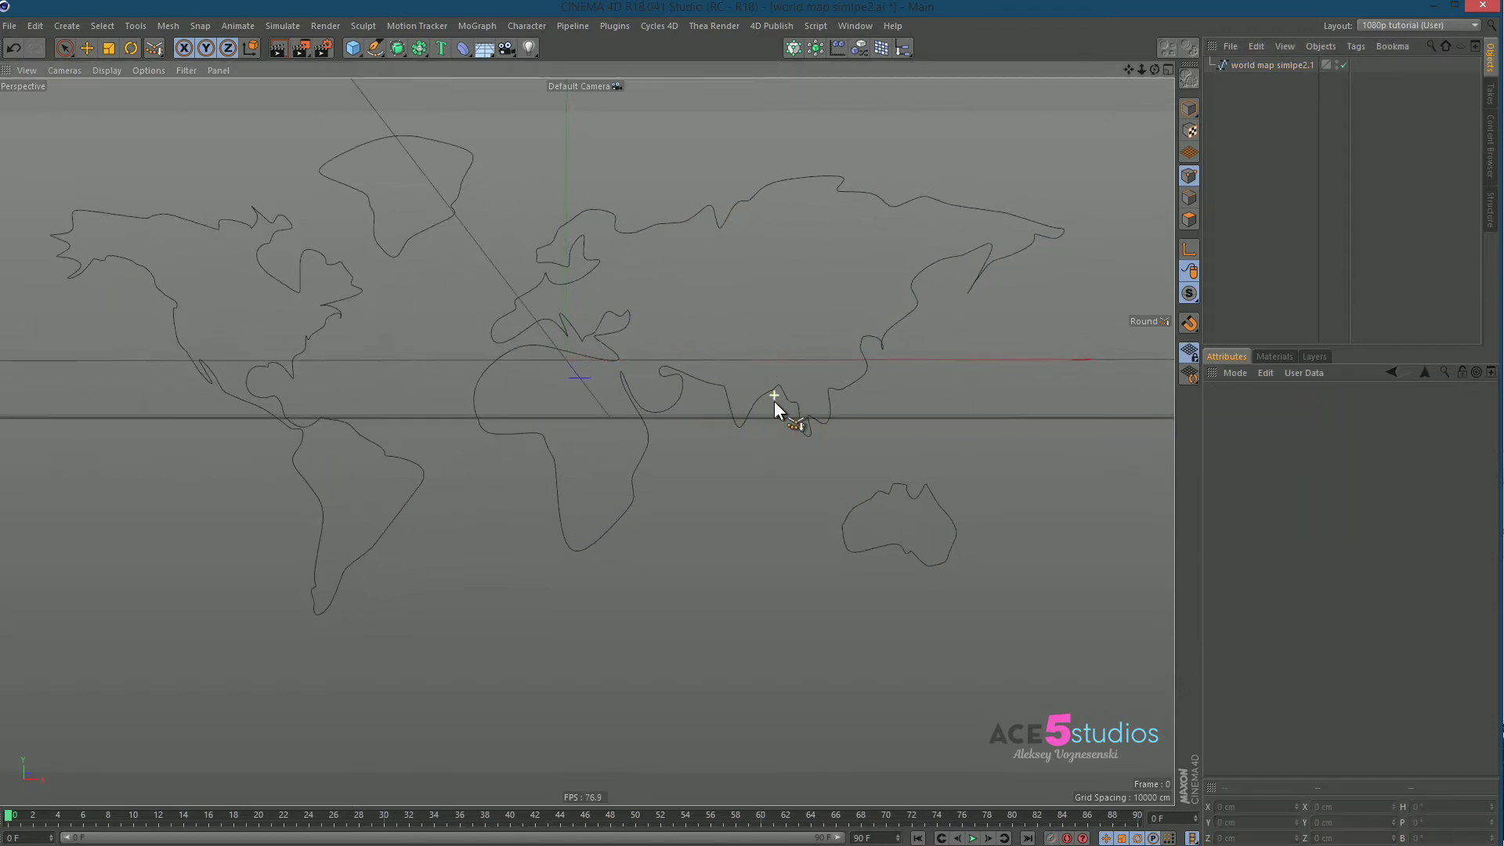
{"action": "left_click", "coordinate": [1250, 67]}
{"action": "left_click", "coordinate": [975, 294]}
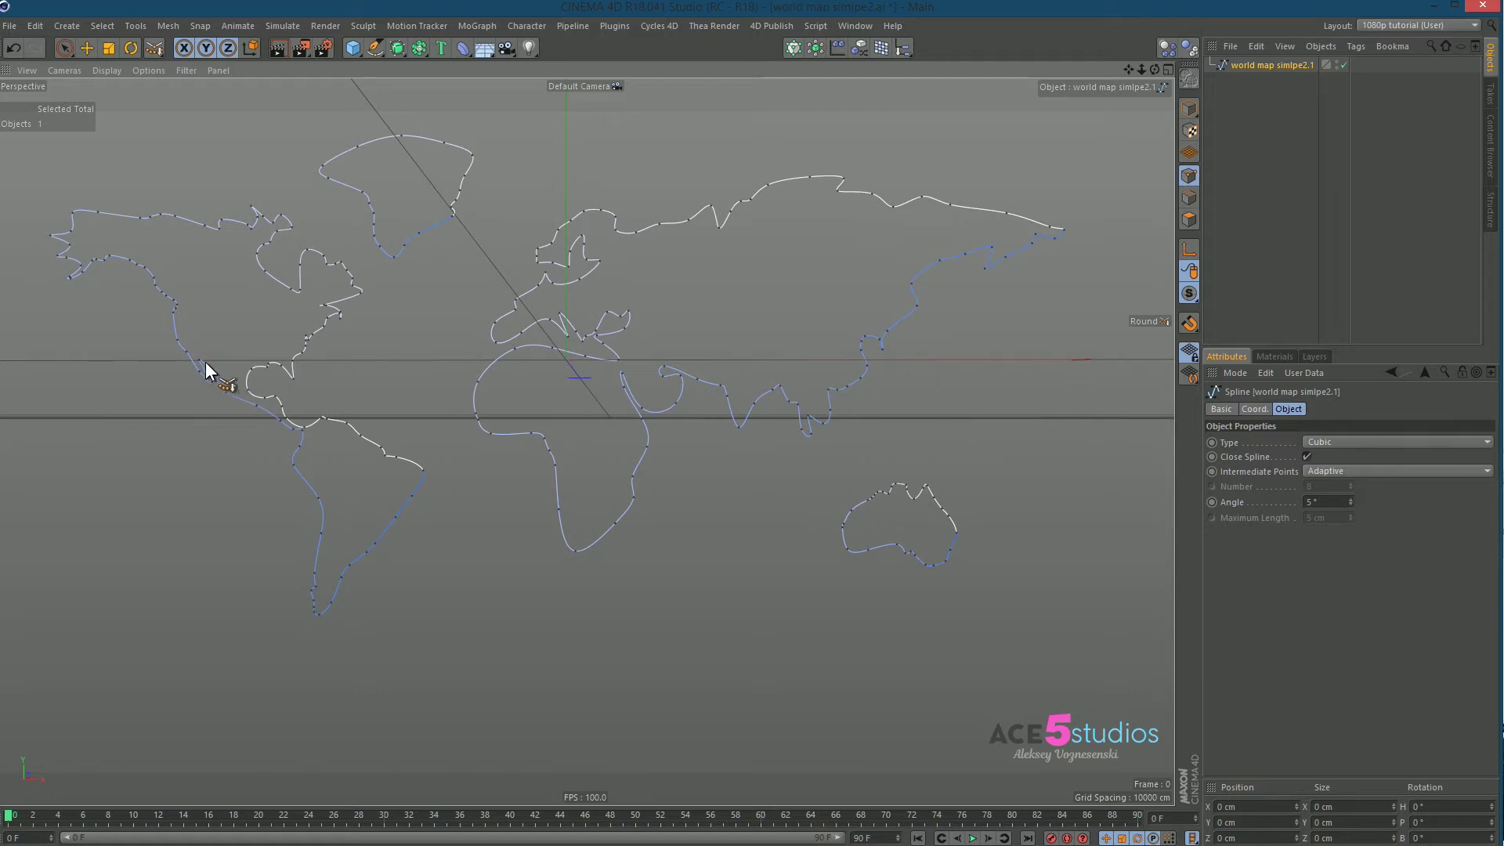
- Select all points of the world map spline and set its type to B-Spline
{"action": "scroll", "coordinate": [350, 311], "scroll_direction": "up", "scroll_amount": 8}
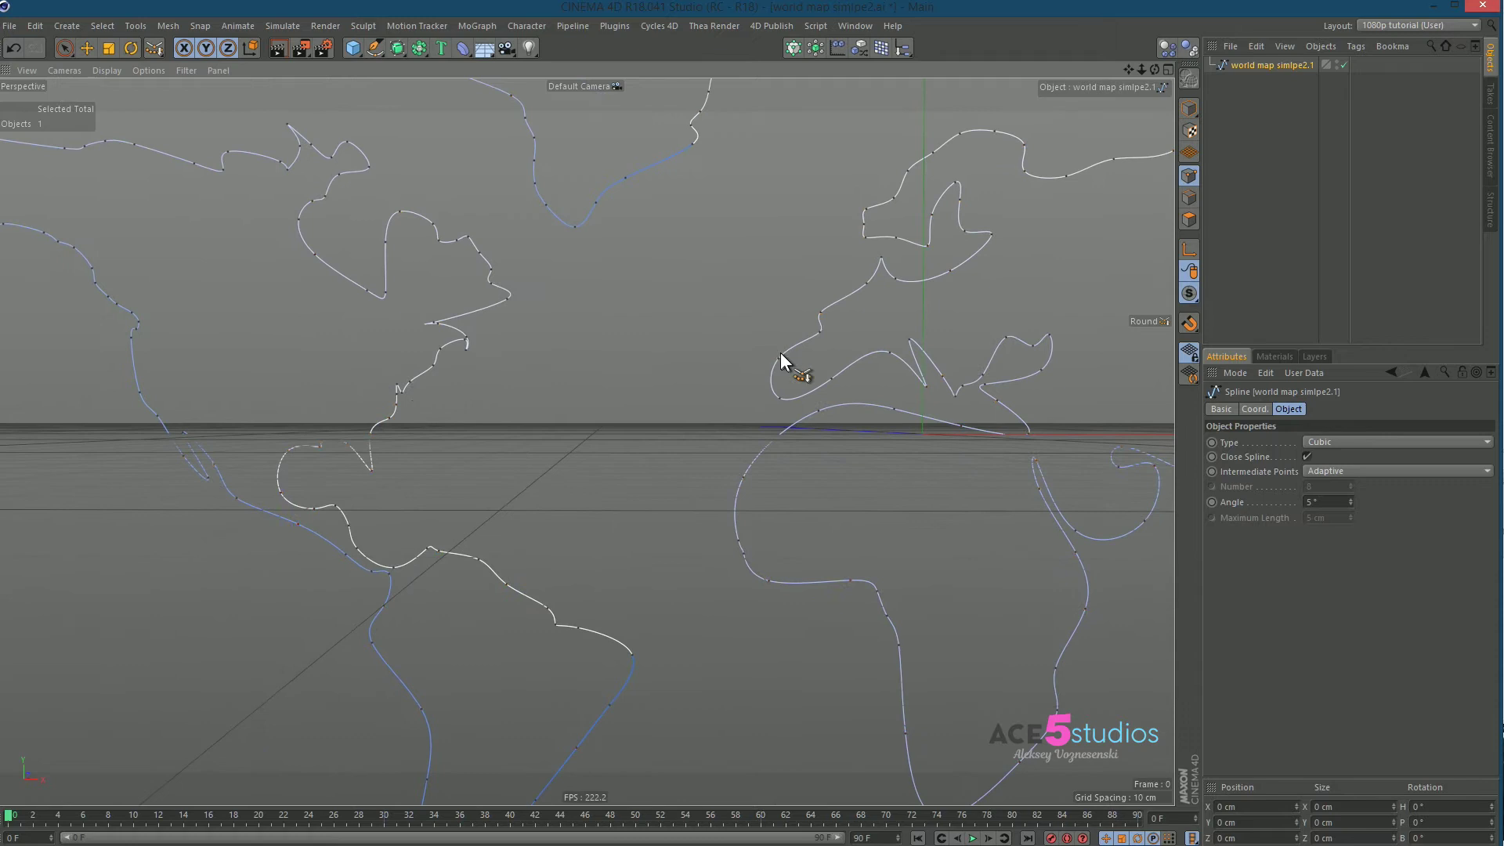
{"action": "key", "text": "ctrl+a"}
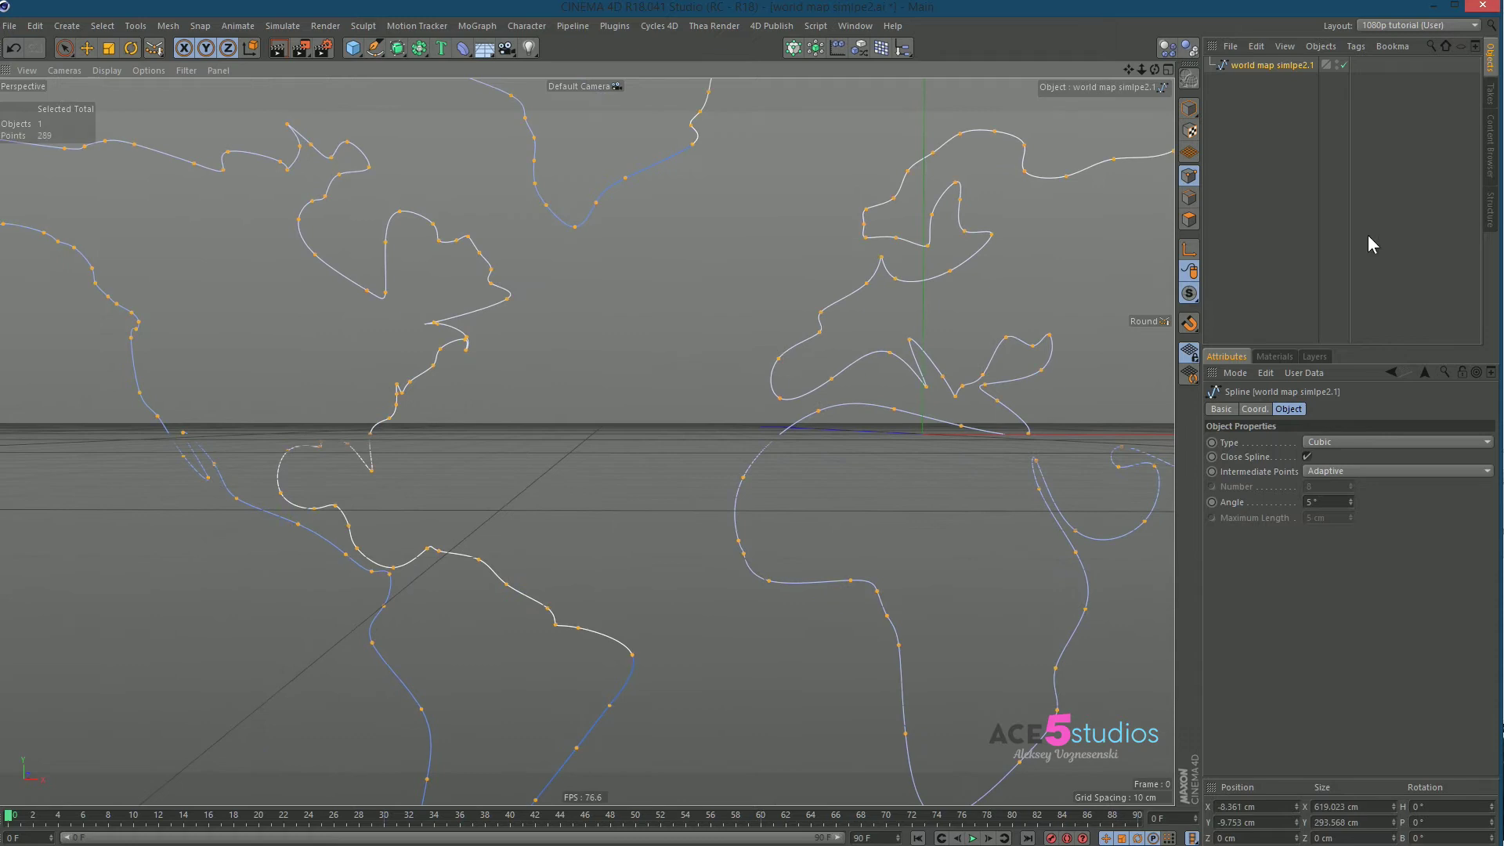
{"action": "left_click", "coordinate": [1382, 440]}
{"action": "left_click", "coordinate": [1366, 500]}
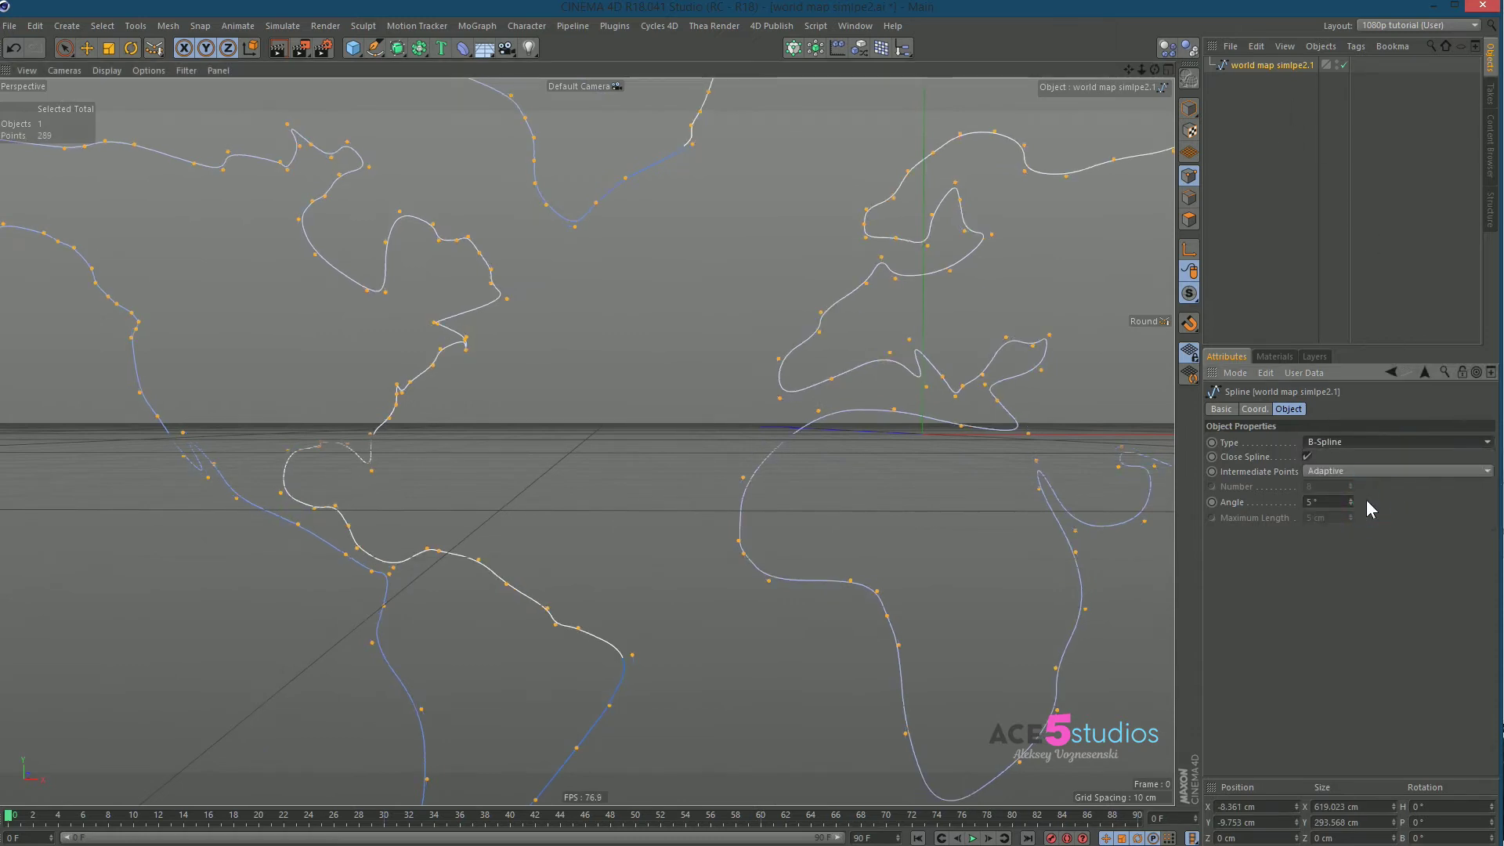
- Soften the sharp notch on North America's northeast coast by repositioning its spline points
{"action": "scroll", "coordinate": [430, 326], "scroll_direction": "up", "scroll_amount": 5}
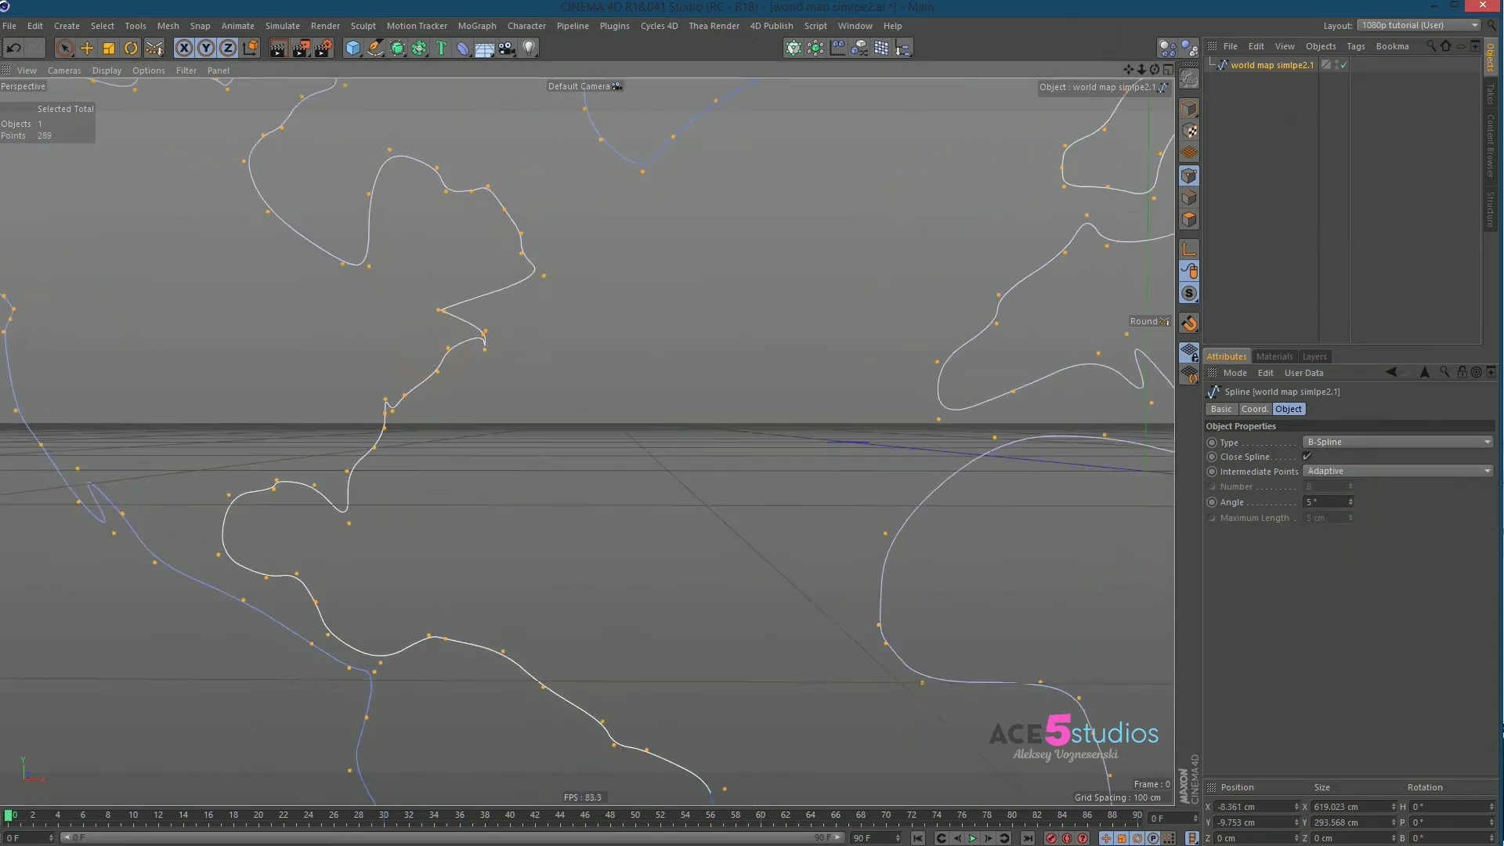
{"action": "scroll", "coordinate": [517, 352], "scroll_direction": "down", "scroll_amount": 5}
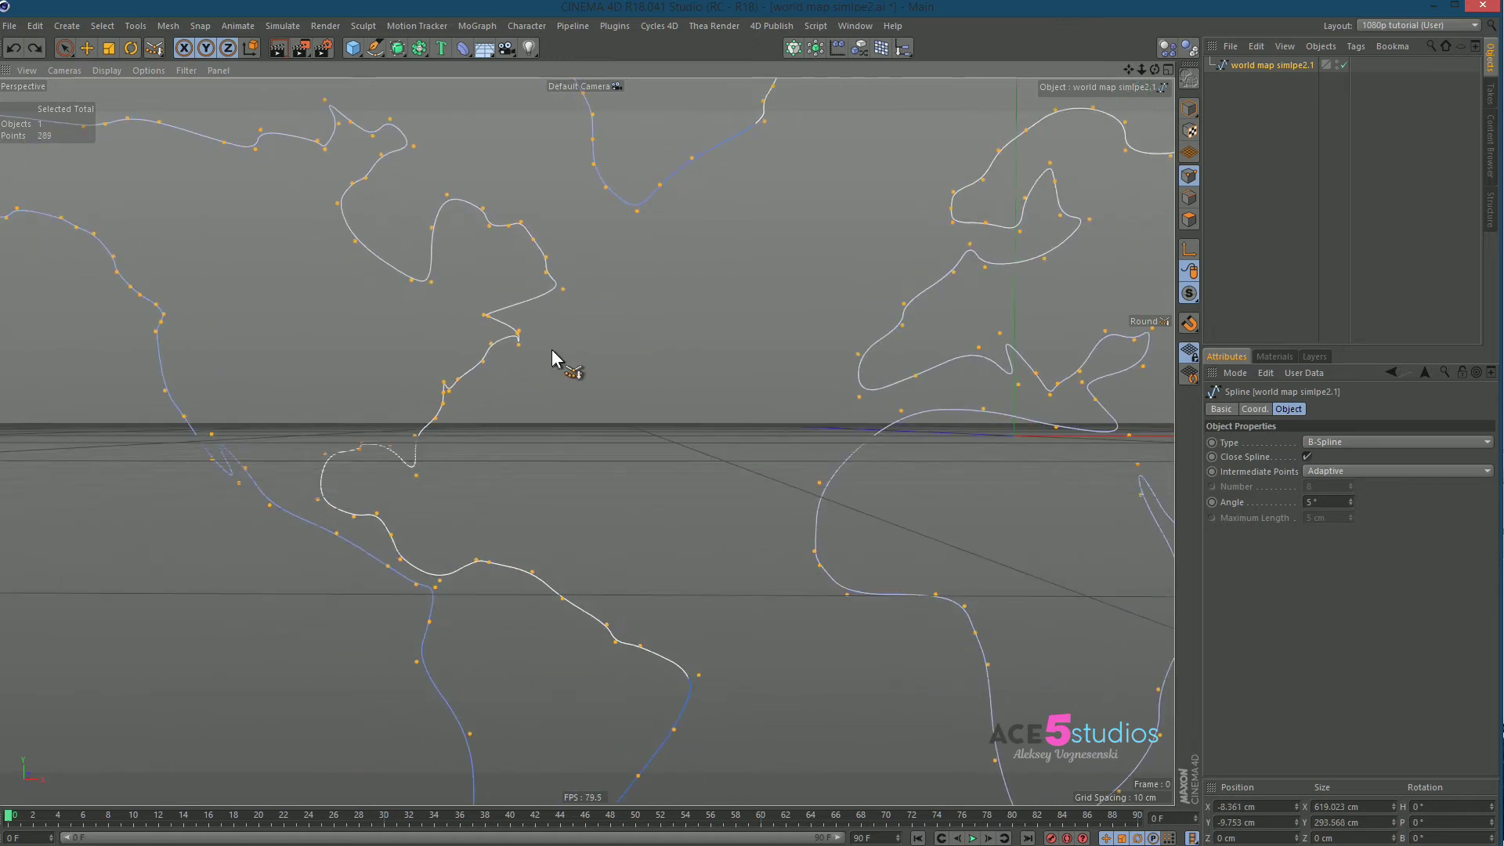
{"action": "key", "text": "e"}
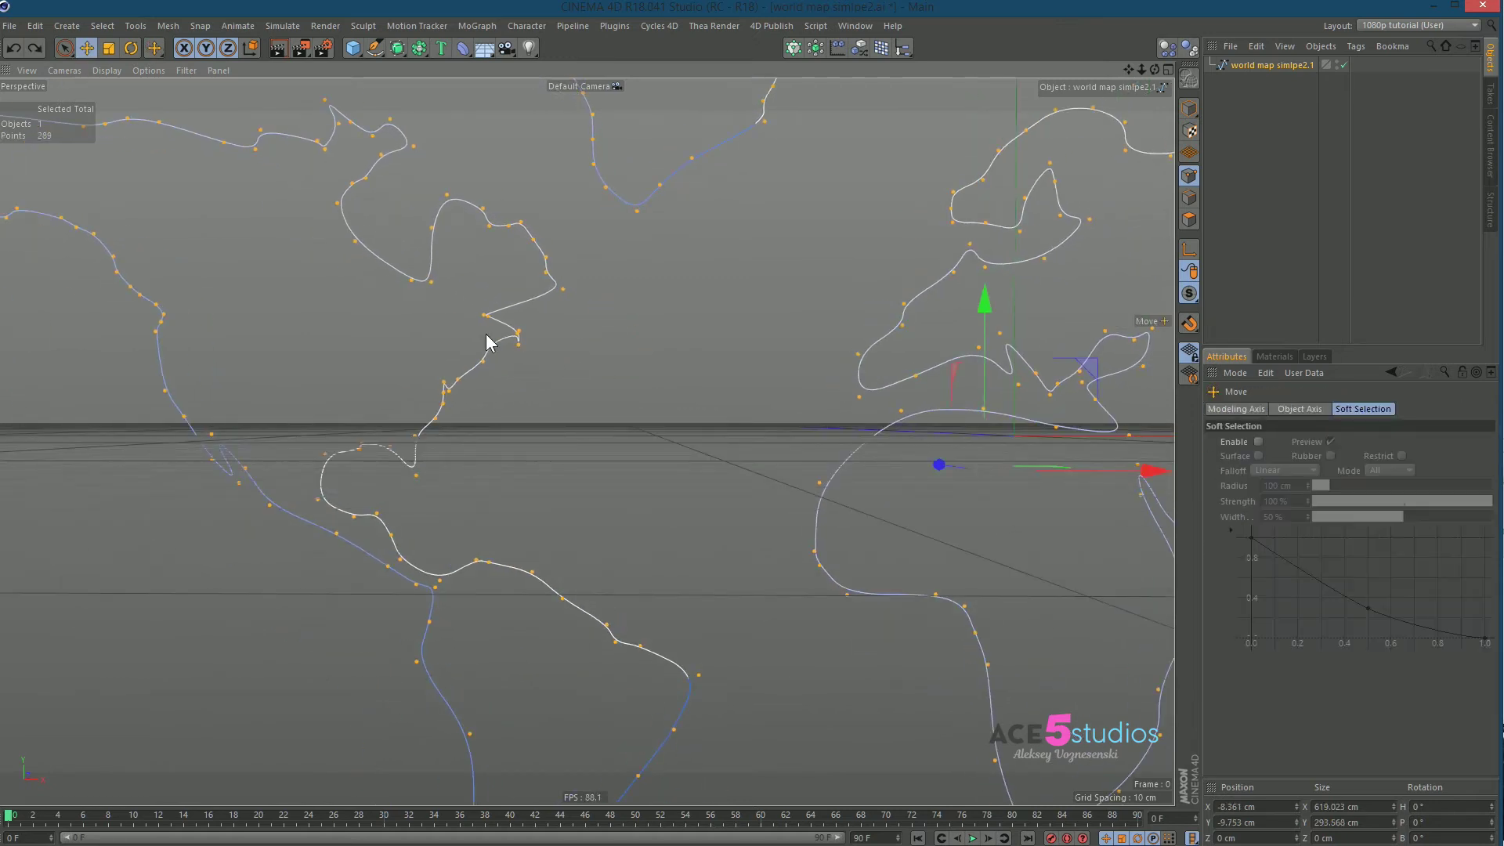
{"action": "scroll", "coordinate": [546, 342], "scroll_direction": "up", "scroll_amount": 3}
{"action": "left_click", "coordinate": [537, 315]}
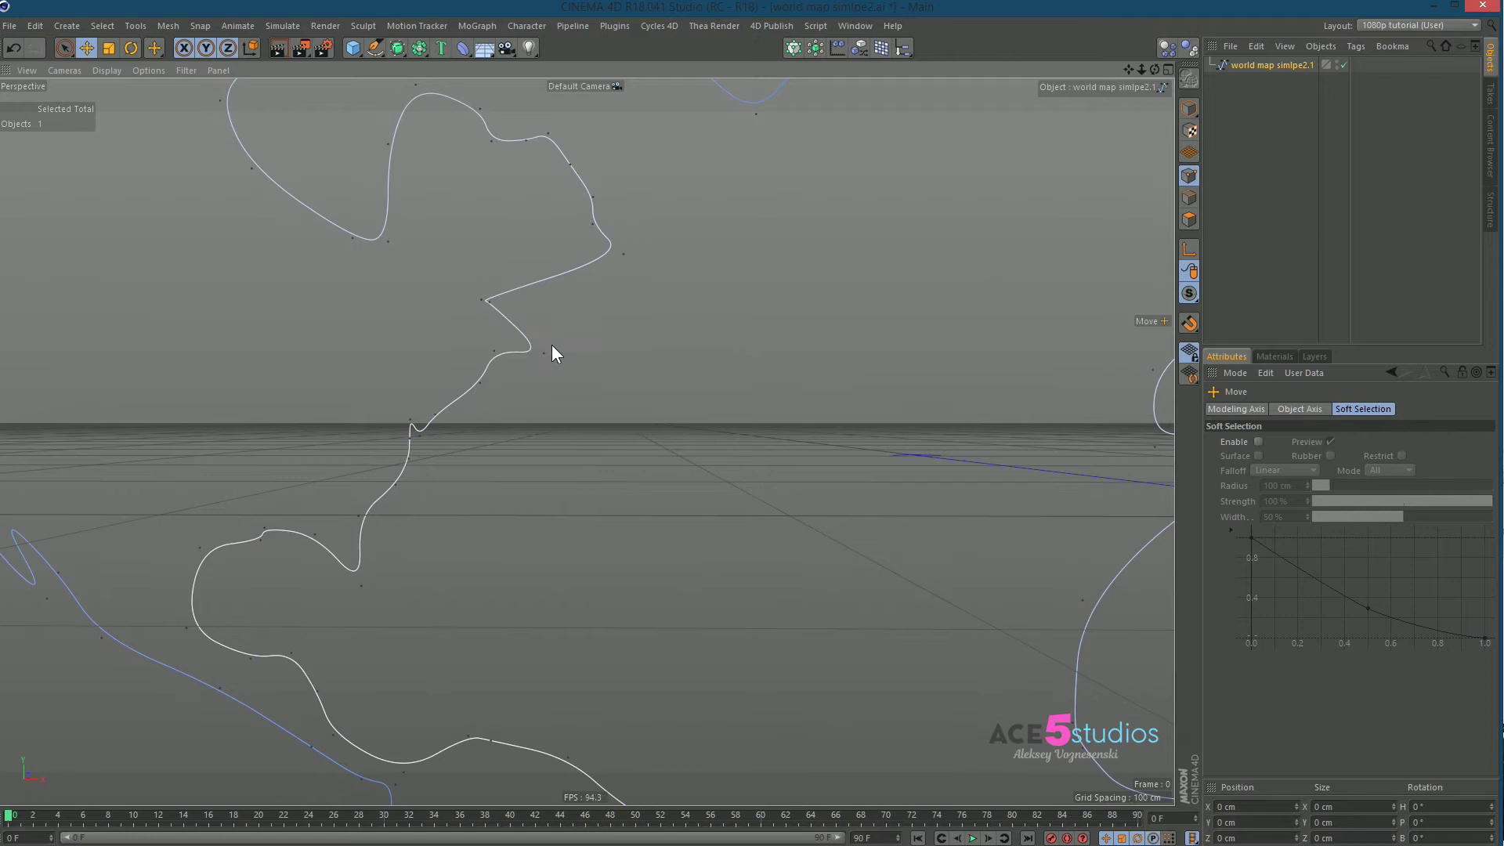
{"action": "left_click_drag", "start_coordinate": [483, 293], "coordinate": [505, 324]}
- Adjust the spline points at the Baja California peninsula to smooth out the small loop on North America's west coast
{"action": "middle_click_drag", "start_coordinate": [425, 467], "coordinate": [596, 220], "text": "alt"}
{"action": "right_click_drag", "start_coordinate": [491, 393], "coordinate": [350, 338], "text": "alt"}
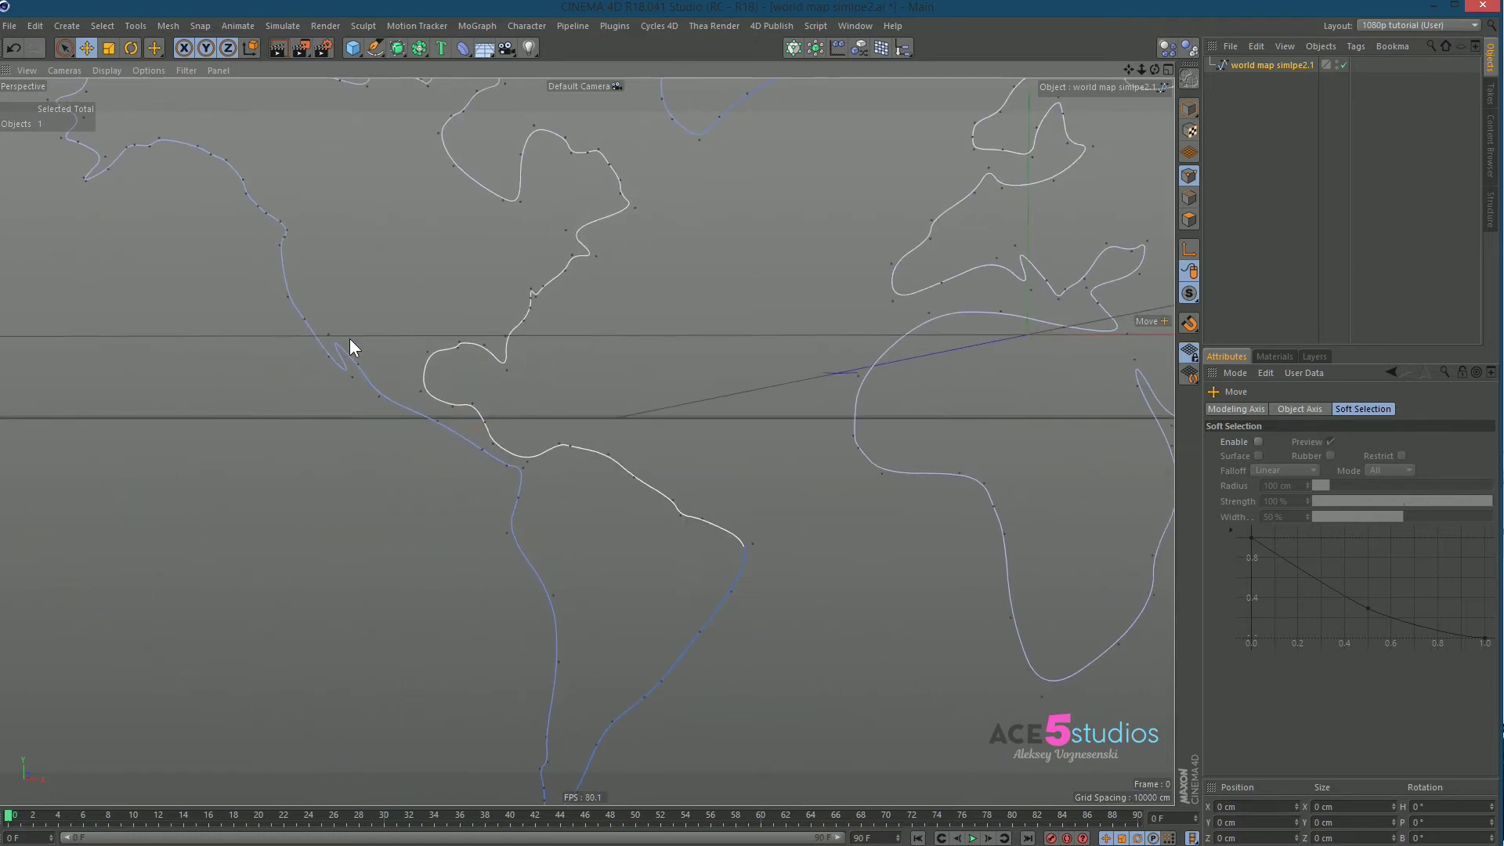
{"action": "mouse_move", "coordinate": [340, 374]}
{"action": "left_mouse_down"}
{"action": "mouse_move", "coordinate": [375, 384]}
{"action": "mouse_move", "coordinate": [339, 346]}
{"action": "left_mouse_up"}
- Review the smoothed outlines of all continents across the whole world map
{"action": "middle_click_drag", "start_coordinate": [569, 248], "coordinate": [470, 400], "text": "alt"}
{"action": "right_click_drag", "start_coordinate": [541, 360], "coordinate": [478, 404], "text": "alt"}
{"action": "middle_click_drag", "start_coordinate": [626, 365], "coordinate": [426, 312], "text": "alt"}
{"action": "middle_click_drag", "start_coordinate": [753, 433], "coordinate": [668, 360], "text": "alt"}
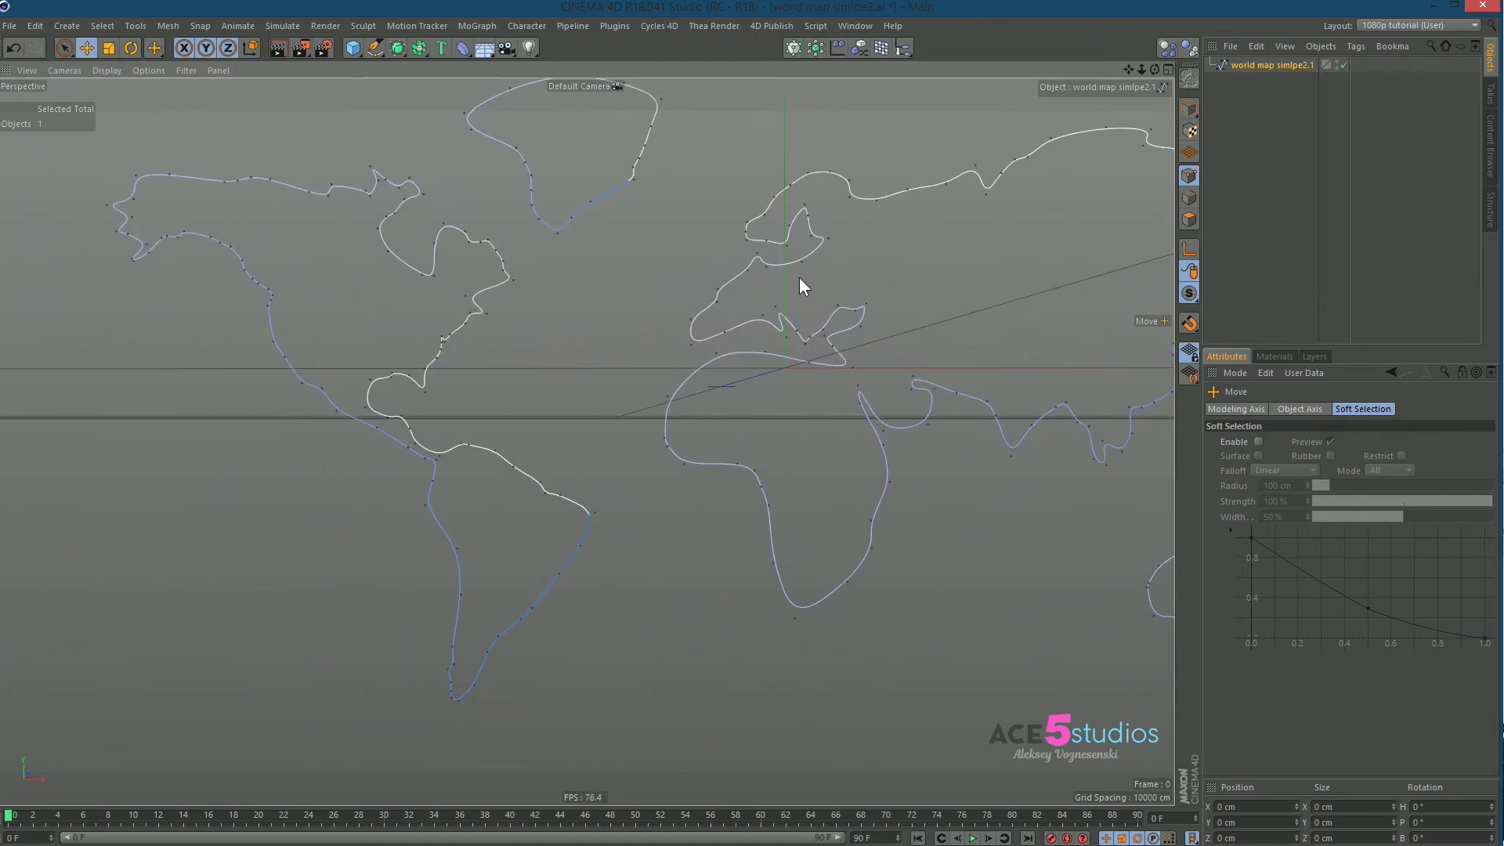
{"action": "left_click_drag", "start_coordinate": [799, 277], "coordinate": [799, 378], "text": "alt"}
{"action": "scroll", "coordinate": [871, 387], "scroll_direction": "down", "scroll_amount": 7}
{"action": "middle_click_drag", "start_coordinate": [871, 387], "coordinate": [641, 387], "text": "alt"}
{"action": "right_click_drag", "start_coordinate": [435, 344], "coordinate": [450, 345], "text": "alt"}
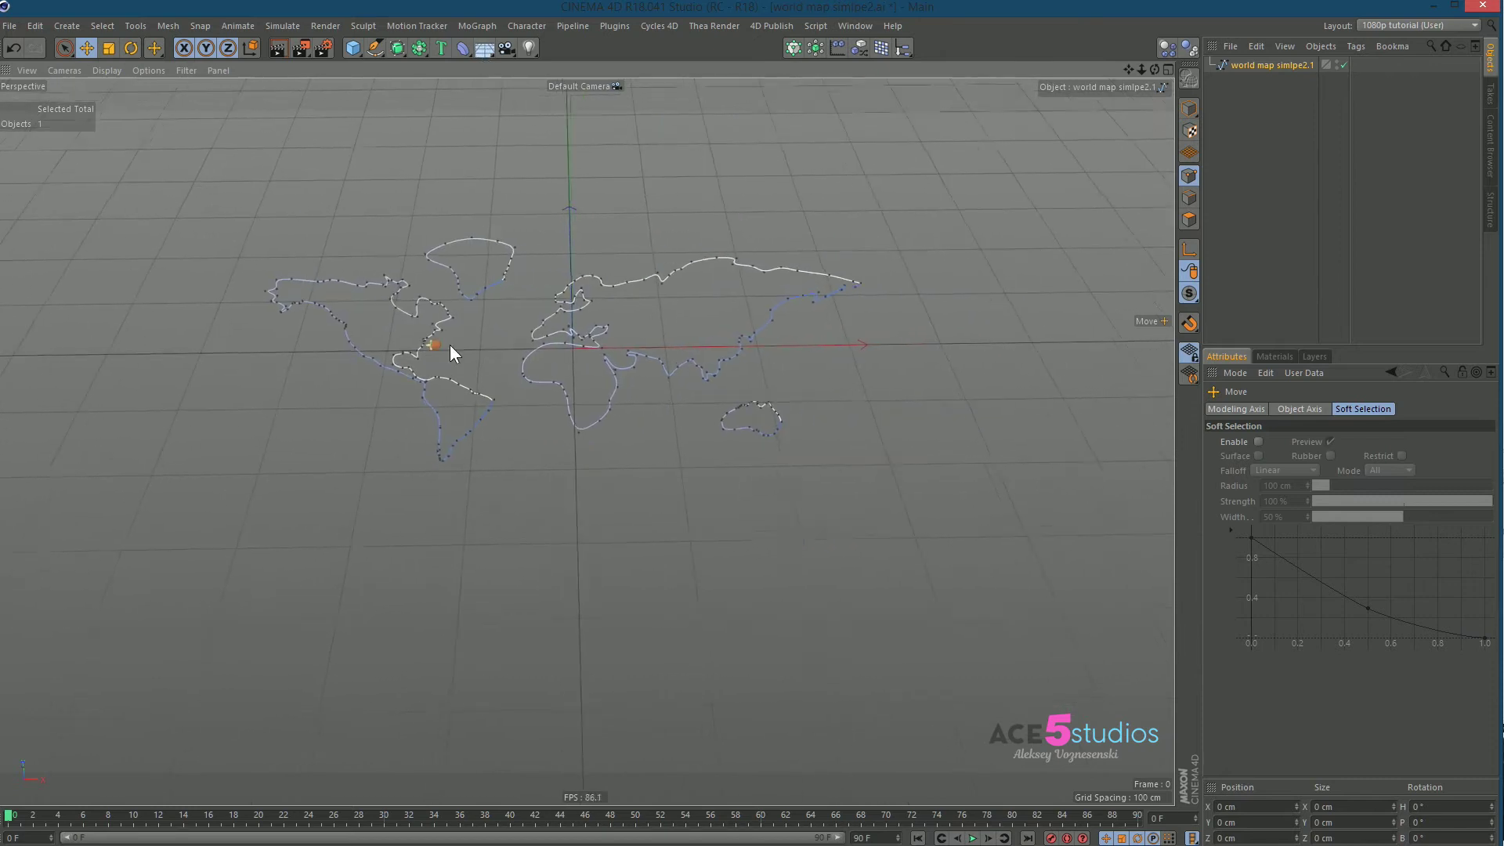
{"action": "left_click_drag", "start_coordinate": [450, 345], "coordinate": [435, 282], "text": "alt"}
- Extrude the world map spline with a movement of 25 cm along Z
{"action": "left_click", "coordinate": [396, 48]}
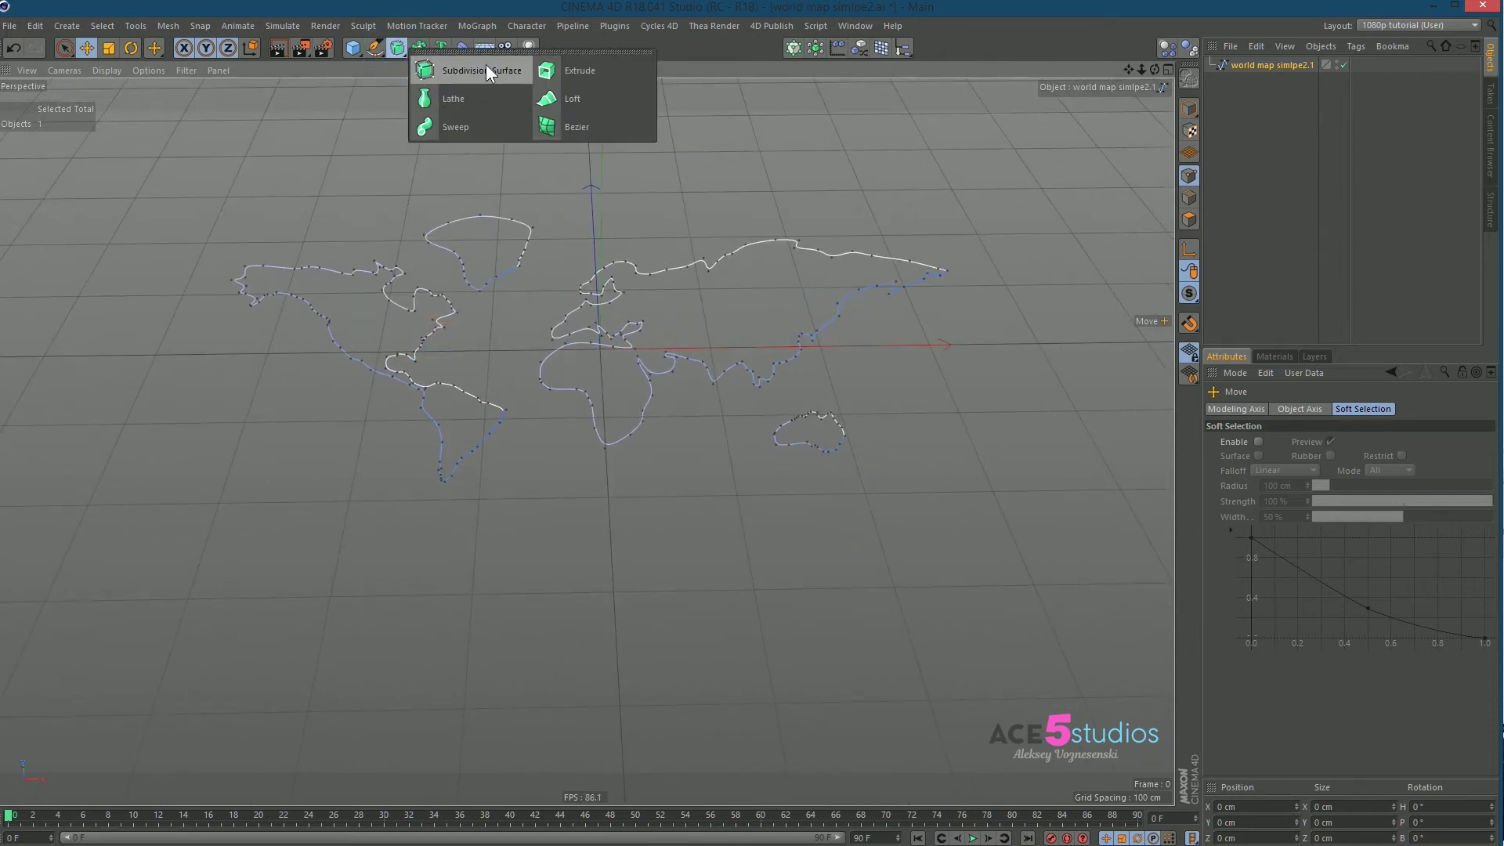
{"action": "left_click", "coordinate": [570, 68]}
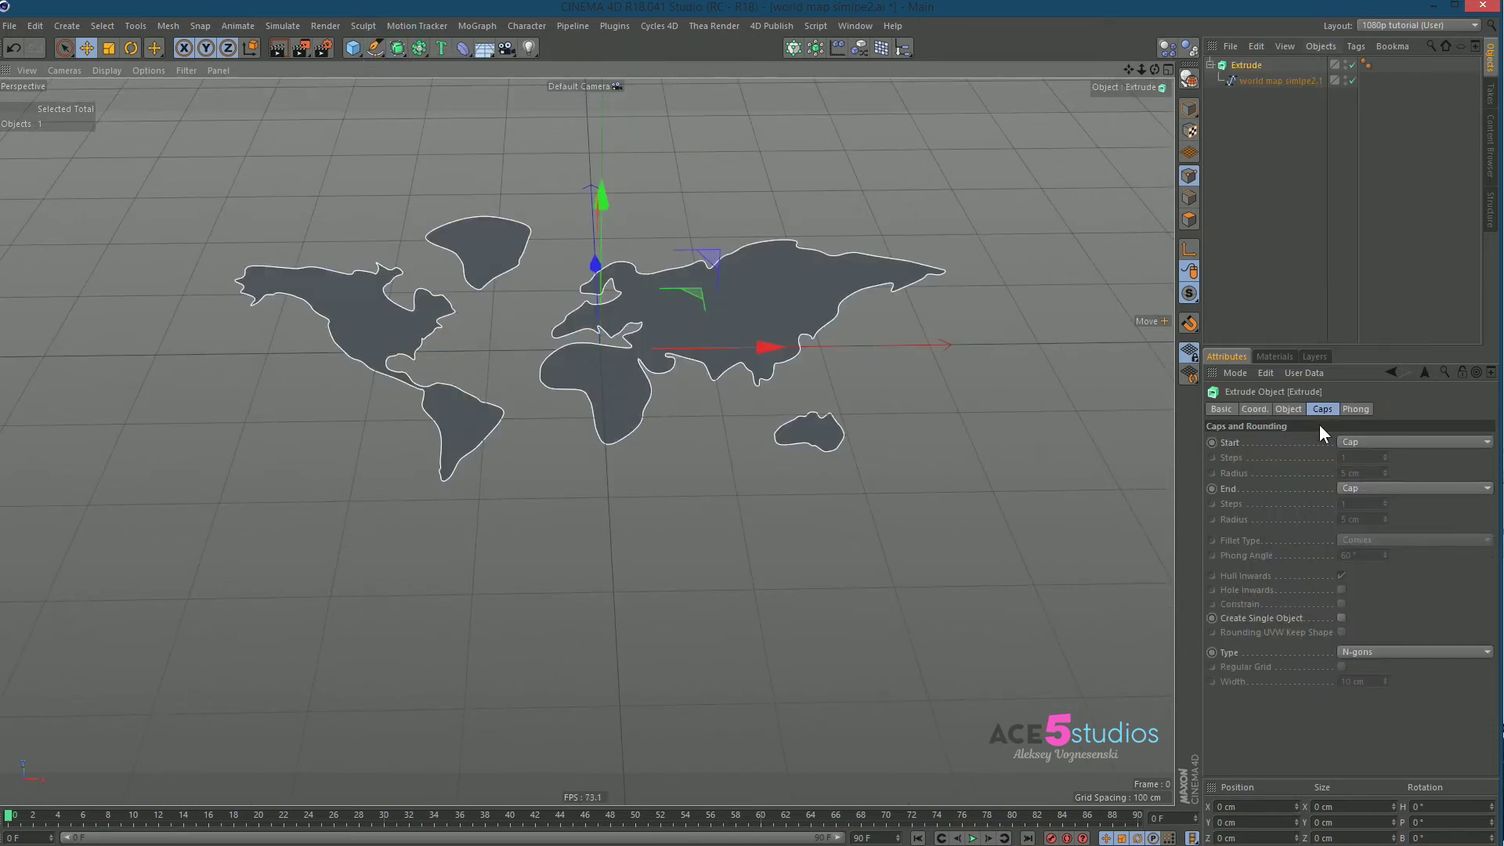
{"action": "left_click", "coordinate": [1289, 409]}
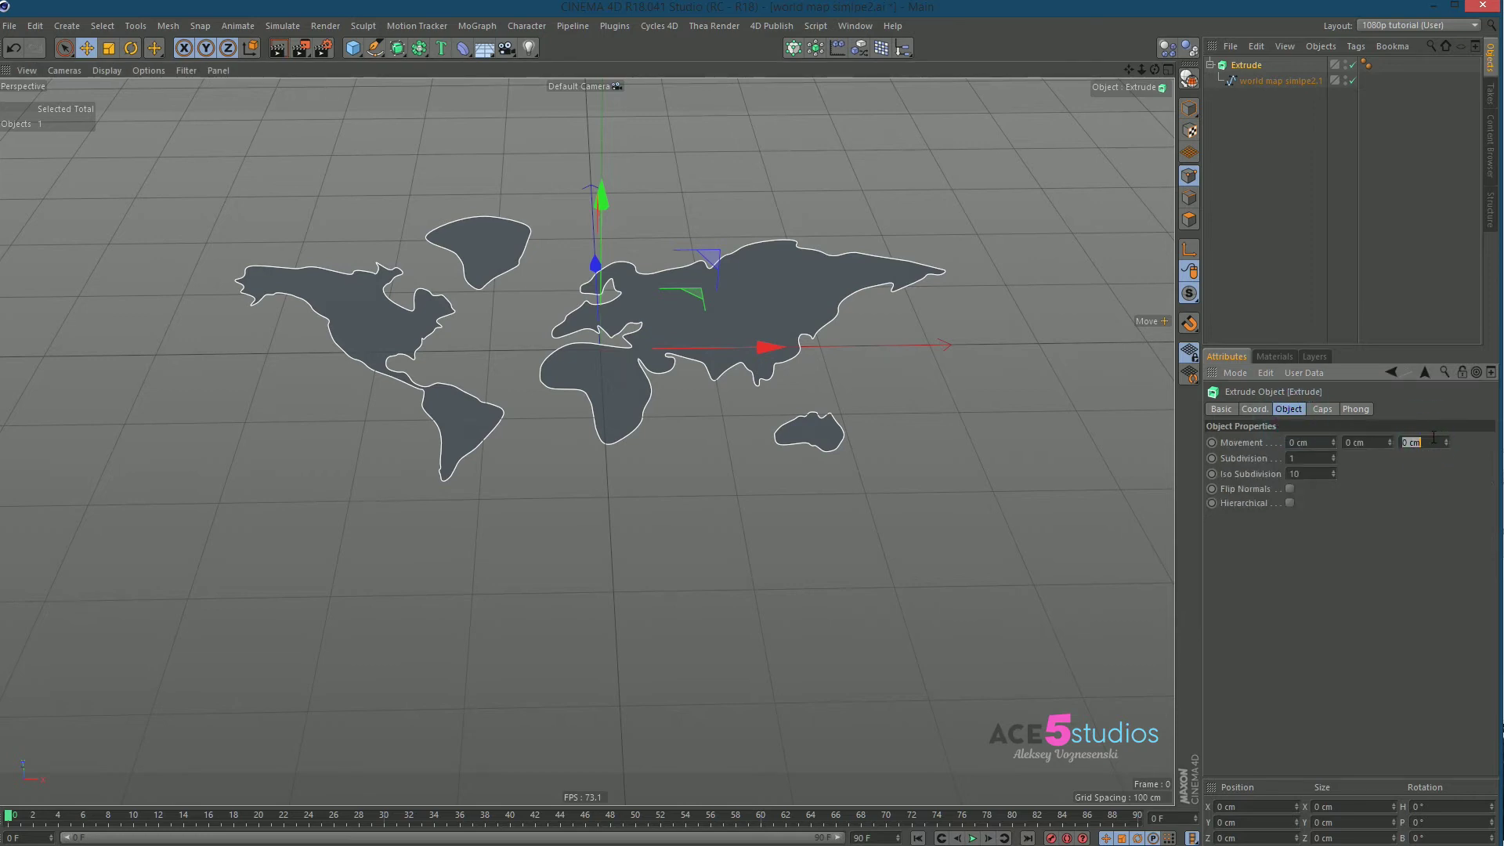
{"action": "key", "text": "Return"}
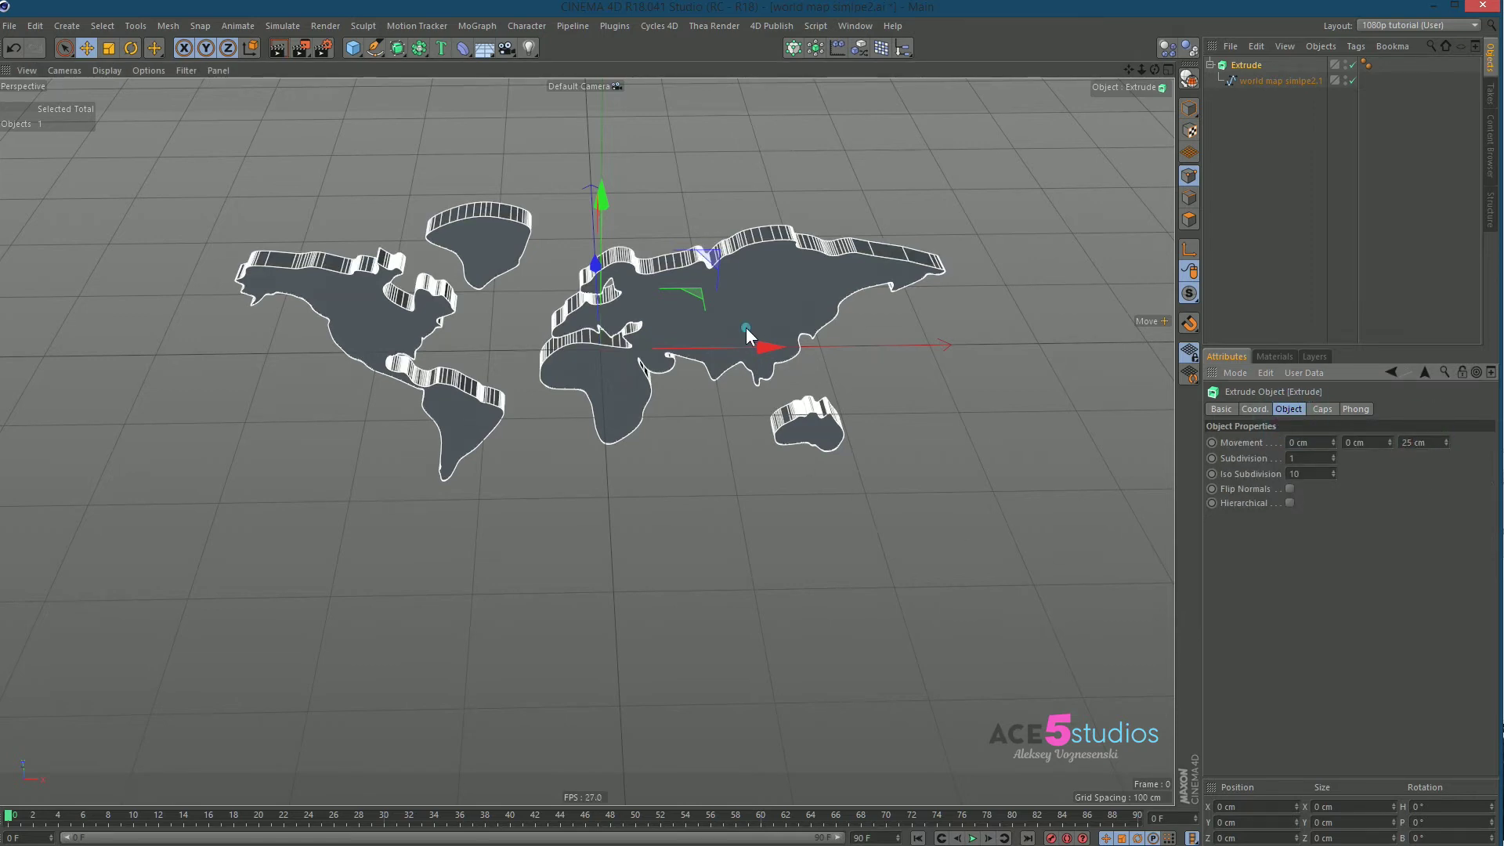
{"action": "left_click_drag", "start_coordinate": [746, 327], "coordinate": [771, 311], "text": "alt"}
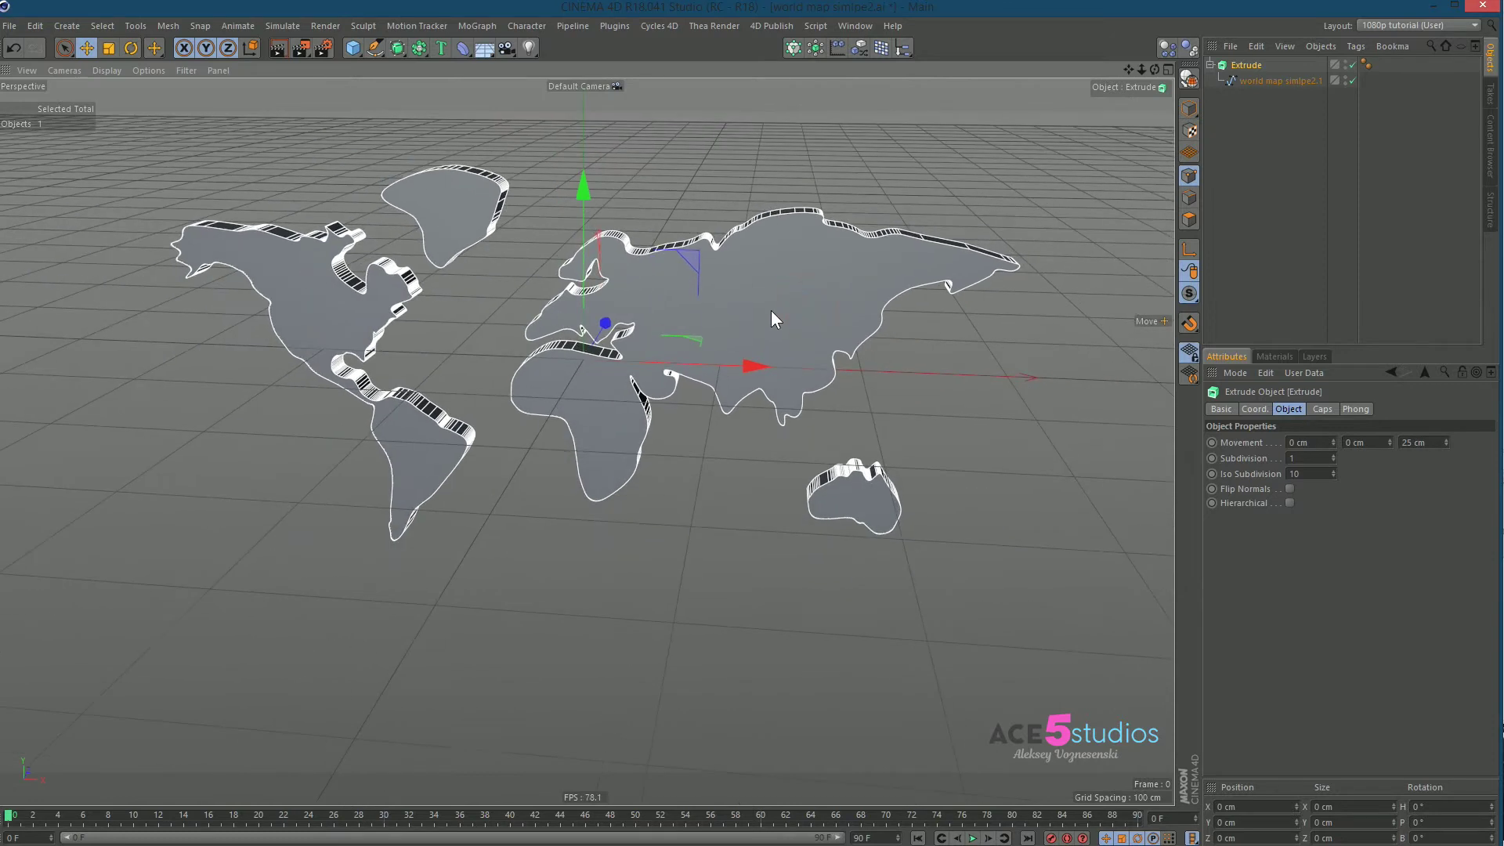
- Add a Wrap deformer and group it with the Extrude object under one null
{"action": "left_click", "coordinate": [468, 47]}
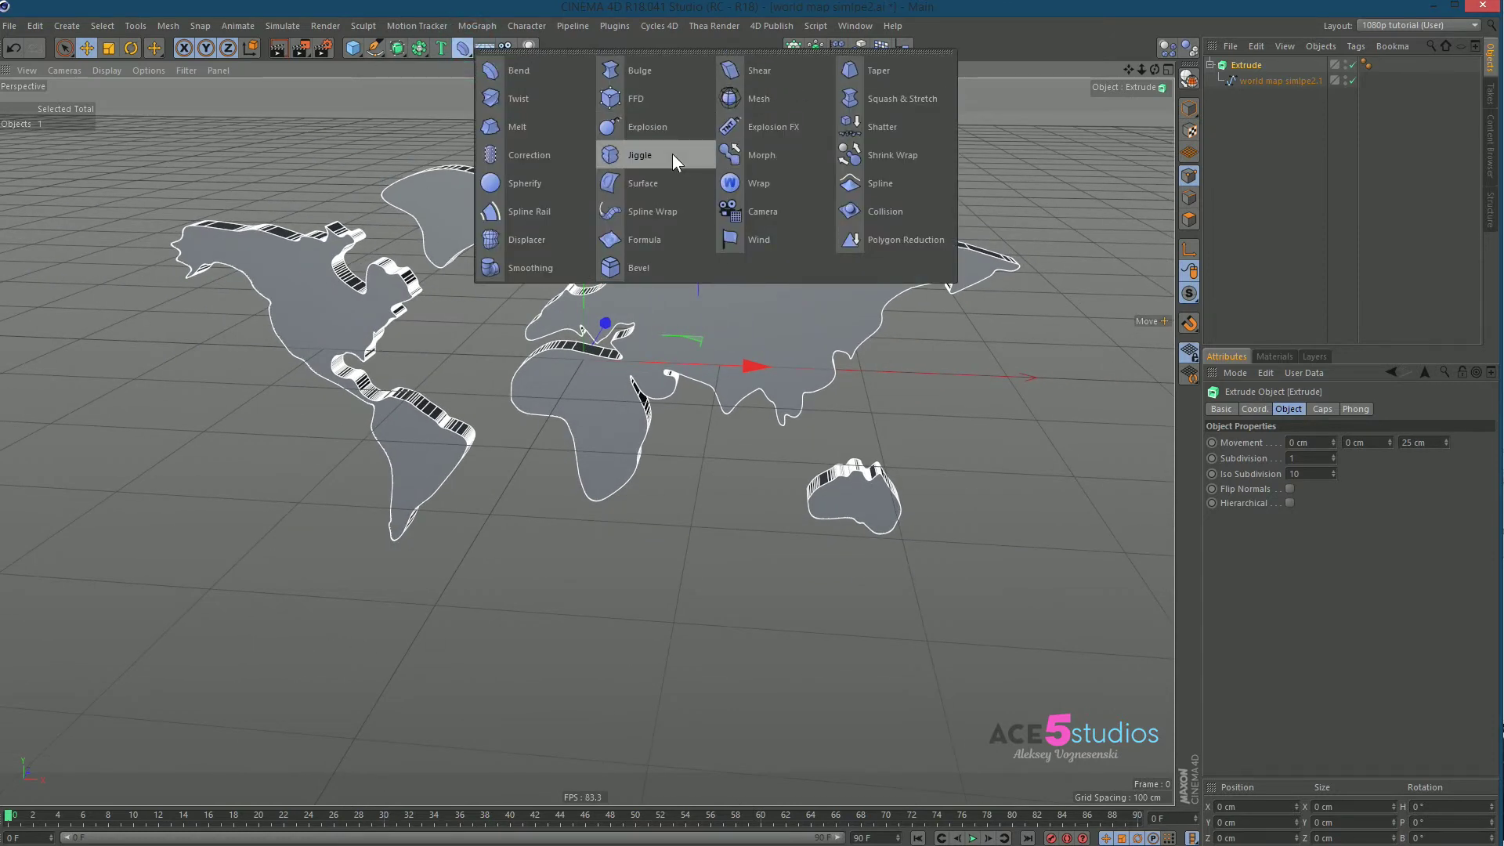
{"action": "left_click", "coordinate": [729, 184]}
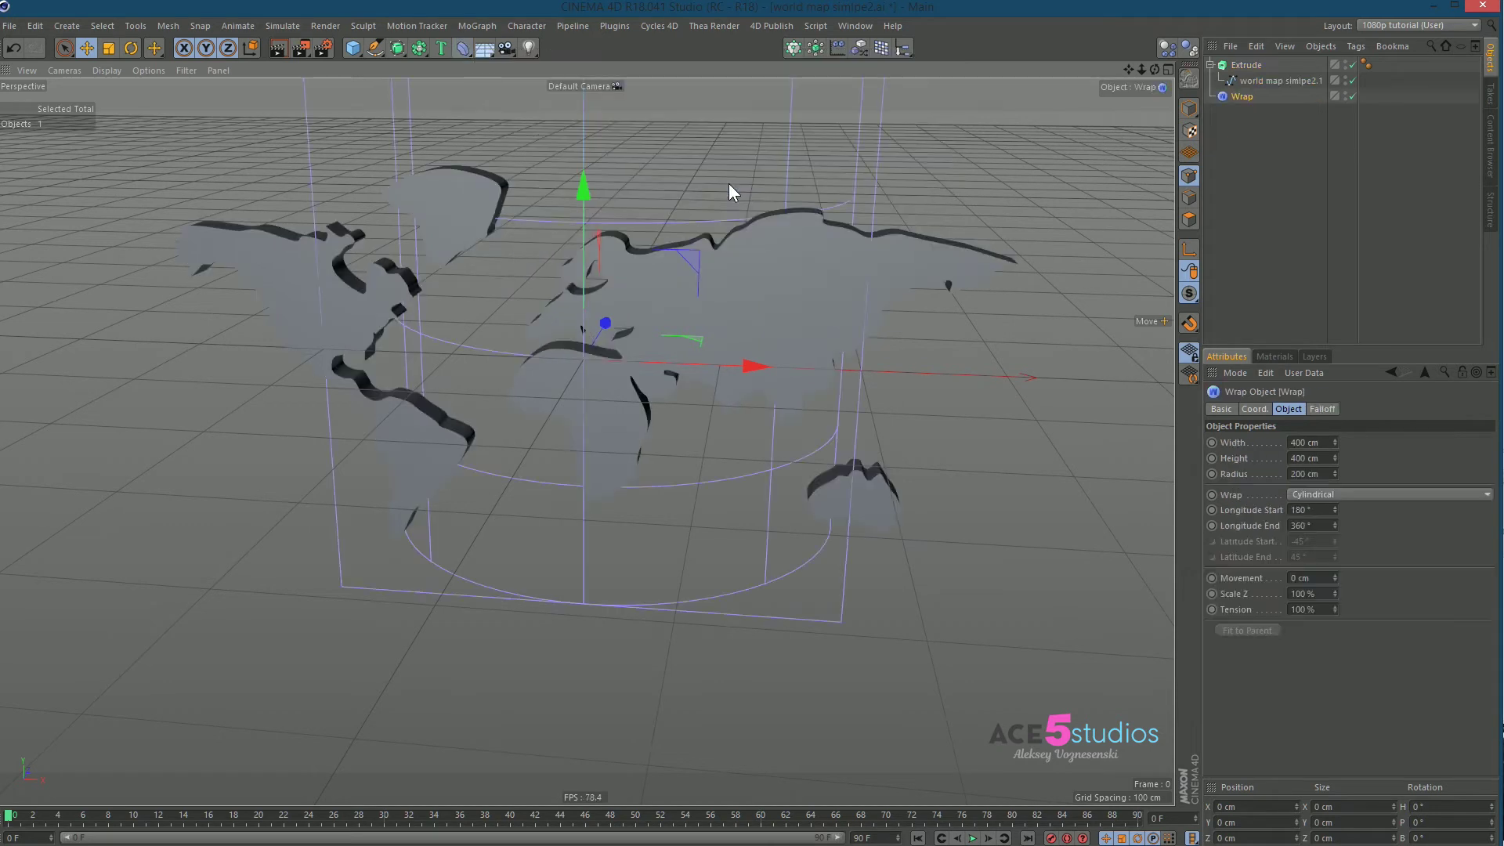
{"action": "left_click_drag", "start_coordinate": [535, 361], "coordinate": [544, 328], "text": "alt"}
{"action": "right_click_drag", "start_coordinate": [544, 327], "coordinate": [615, 351], "text": "alt"}
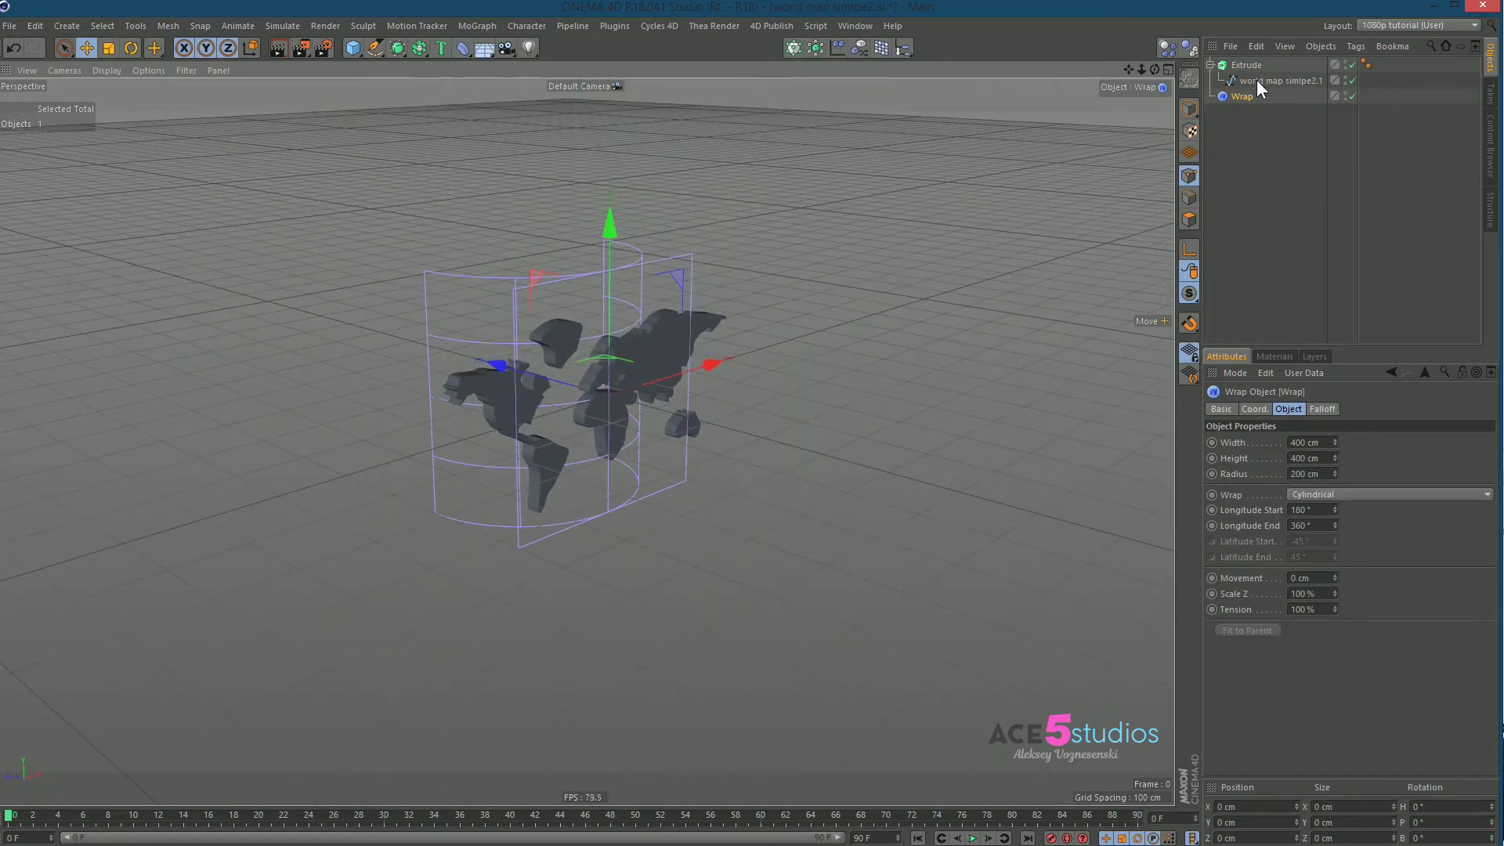
{"action": "left_click_drag", "start_coordinate": [1253, 133], "coordinate": [1243, 64]}
{"action": "key", "text": "alt+g"}
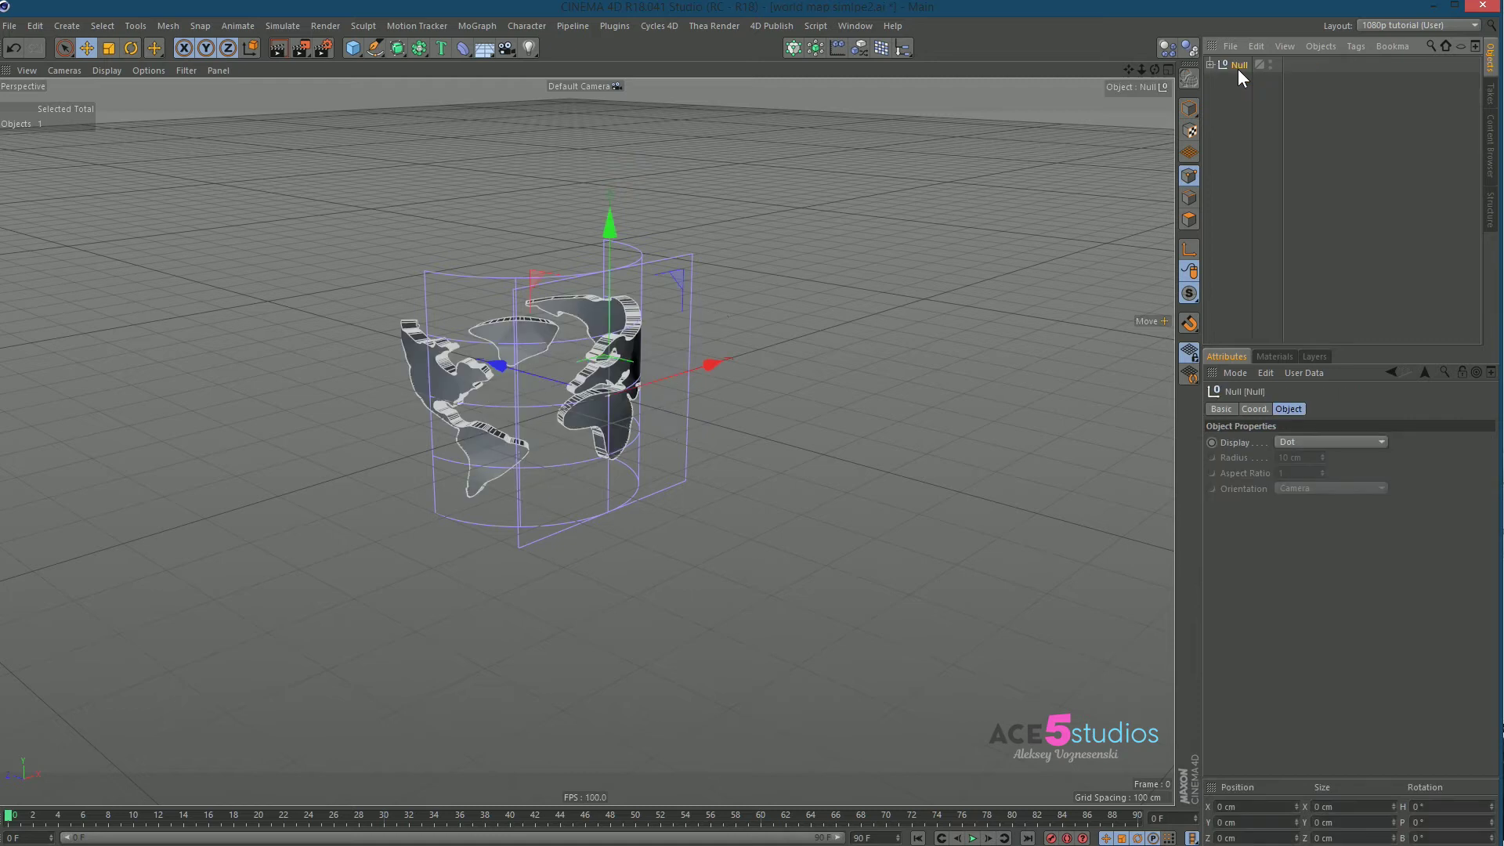
{"action": "left_click", "coordinate": [1212, 64]}
{"action": "left_click_drag", "start_coordinate": [616, 321], "coordinate": [496, 373], "text": "alt"}
{"action": "right_click_drag", "start_coordinate": [496, 367], "coordinate": [584, 367], "text": "alt"}
{"action": "mouse_move", "coordinate": [583, 366]}
{"action": "left_mouse_down", "text": "alt"}
{"action": "mouse_move", "coordinate": [666, 365]}
{"action": "mouse_move", "coordinate": [607, 375]}
{"action": "left_mouse_up", "text": "alt"}
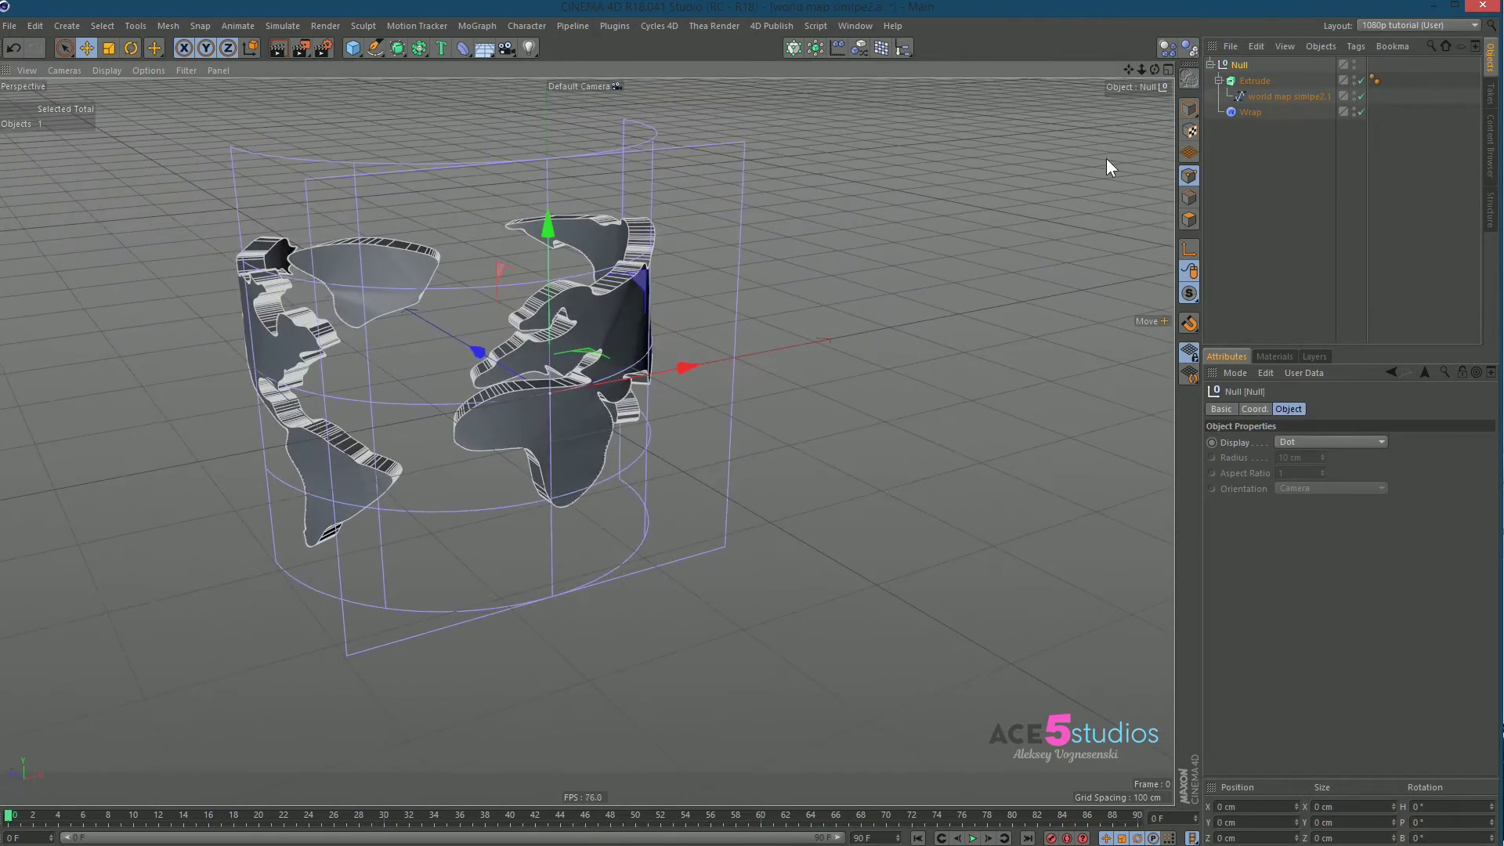
- Set the Wrap deformer to Spherical with a longitude start of 0°
{"action": "left_click", "coordinate": [1244, 113]}
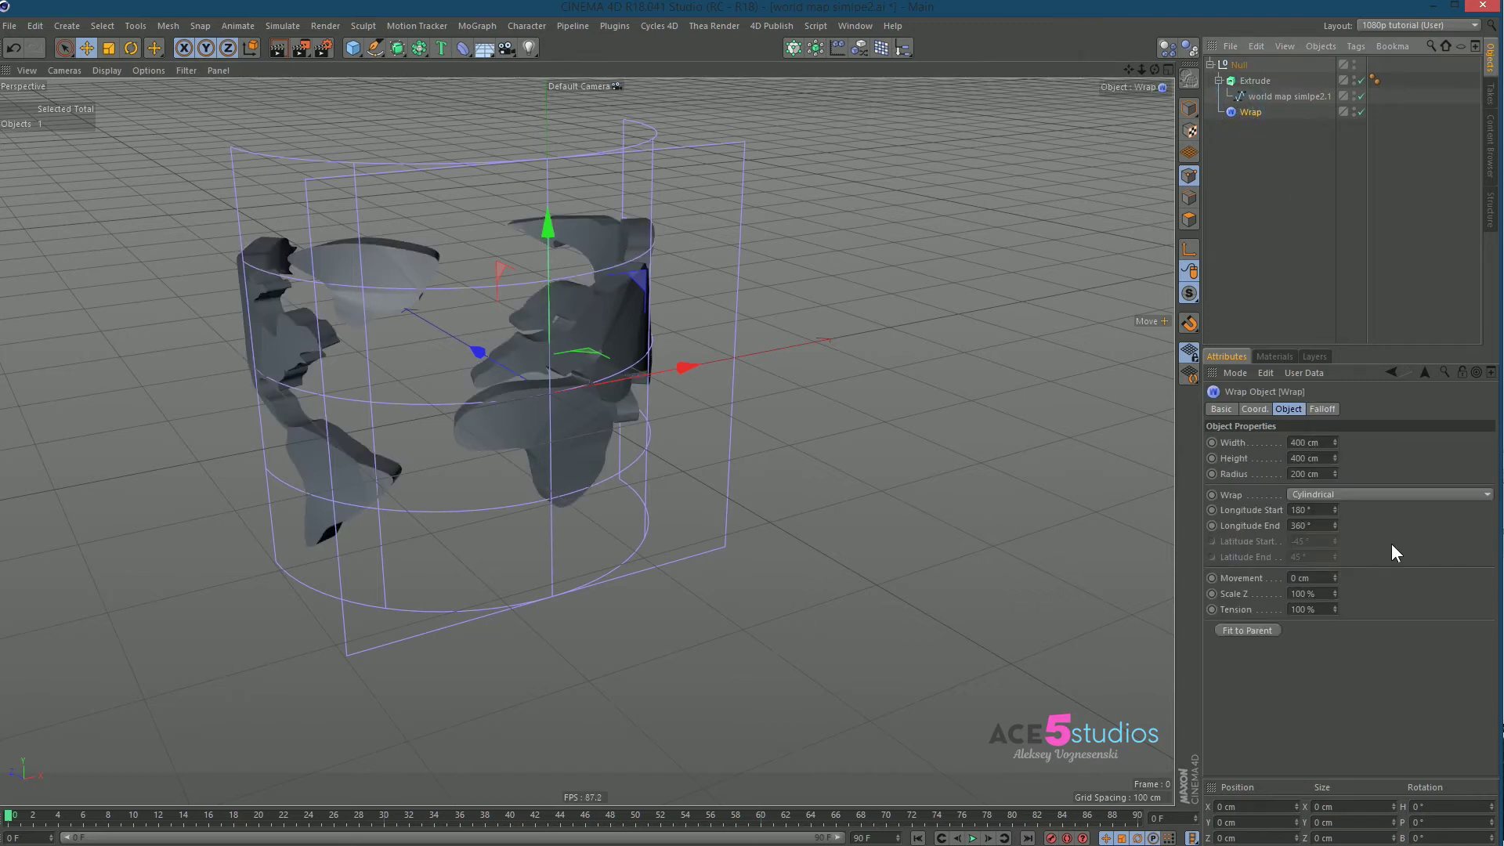
{"action": "left_click", "coordinate": [1397, 494]}
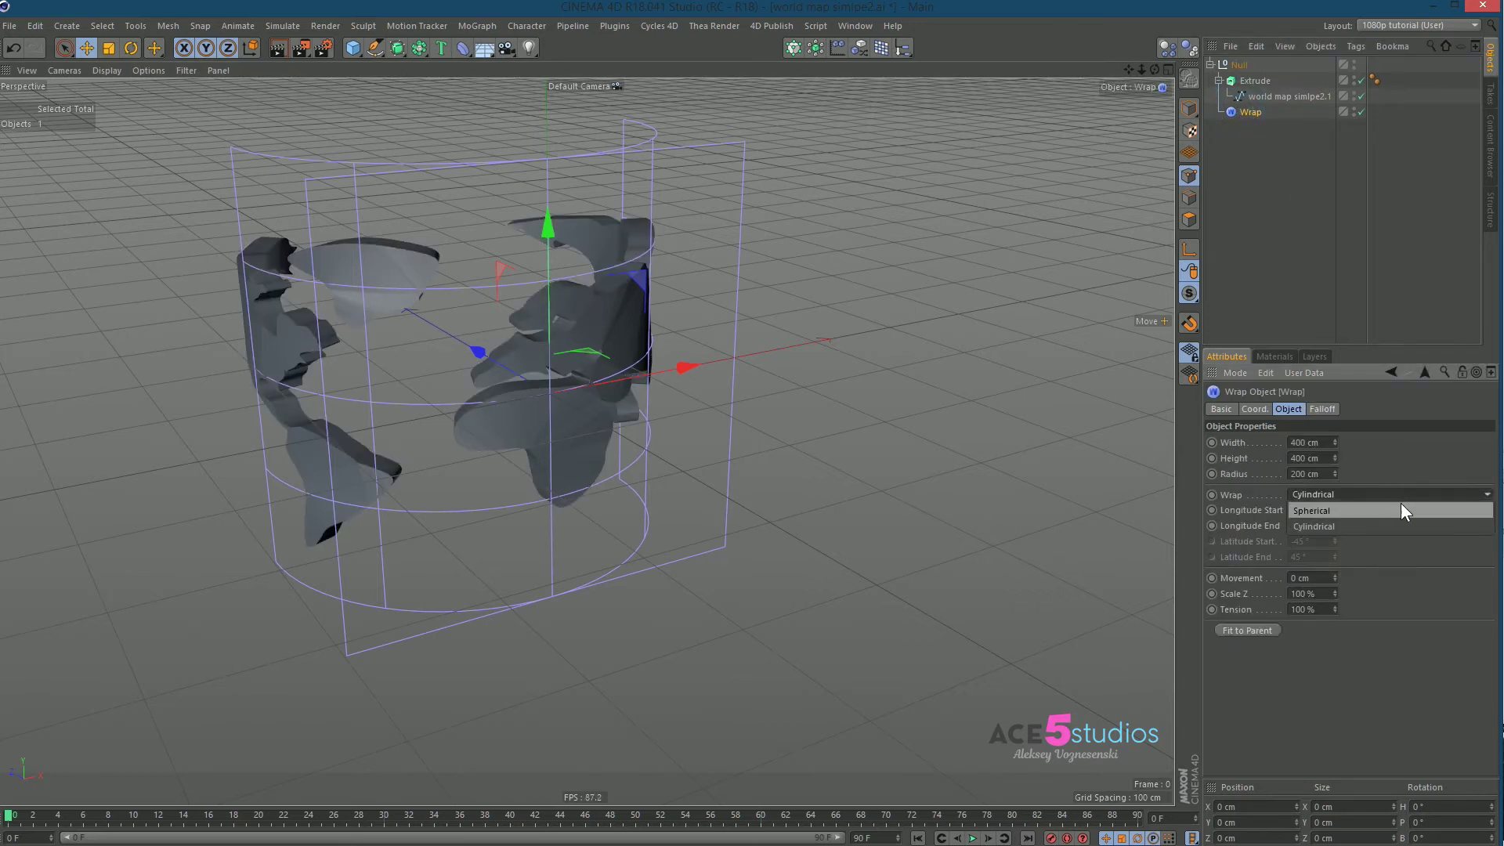
{"action": "left_click", "coordinate": [1402, 509]}
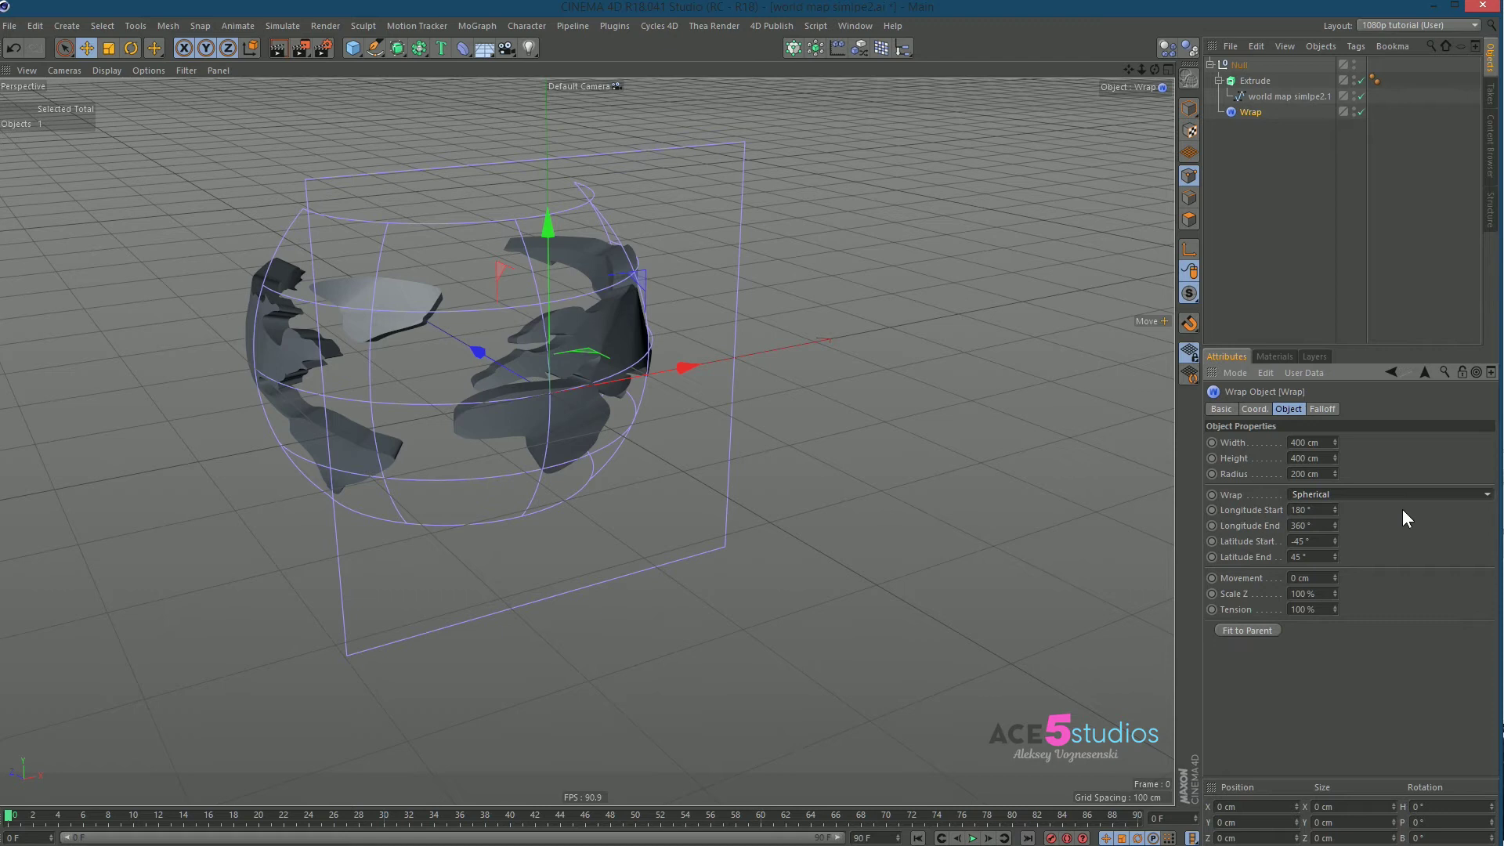
{"action": "double_click", "coordinate": [1318, 510]}
{"action": "type", "text": "0"}
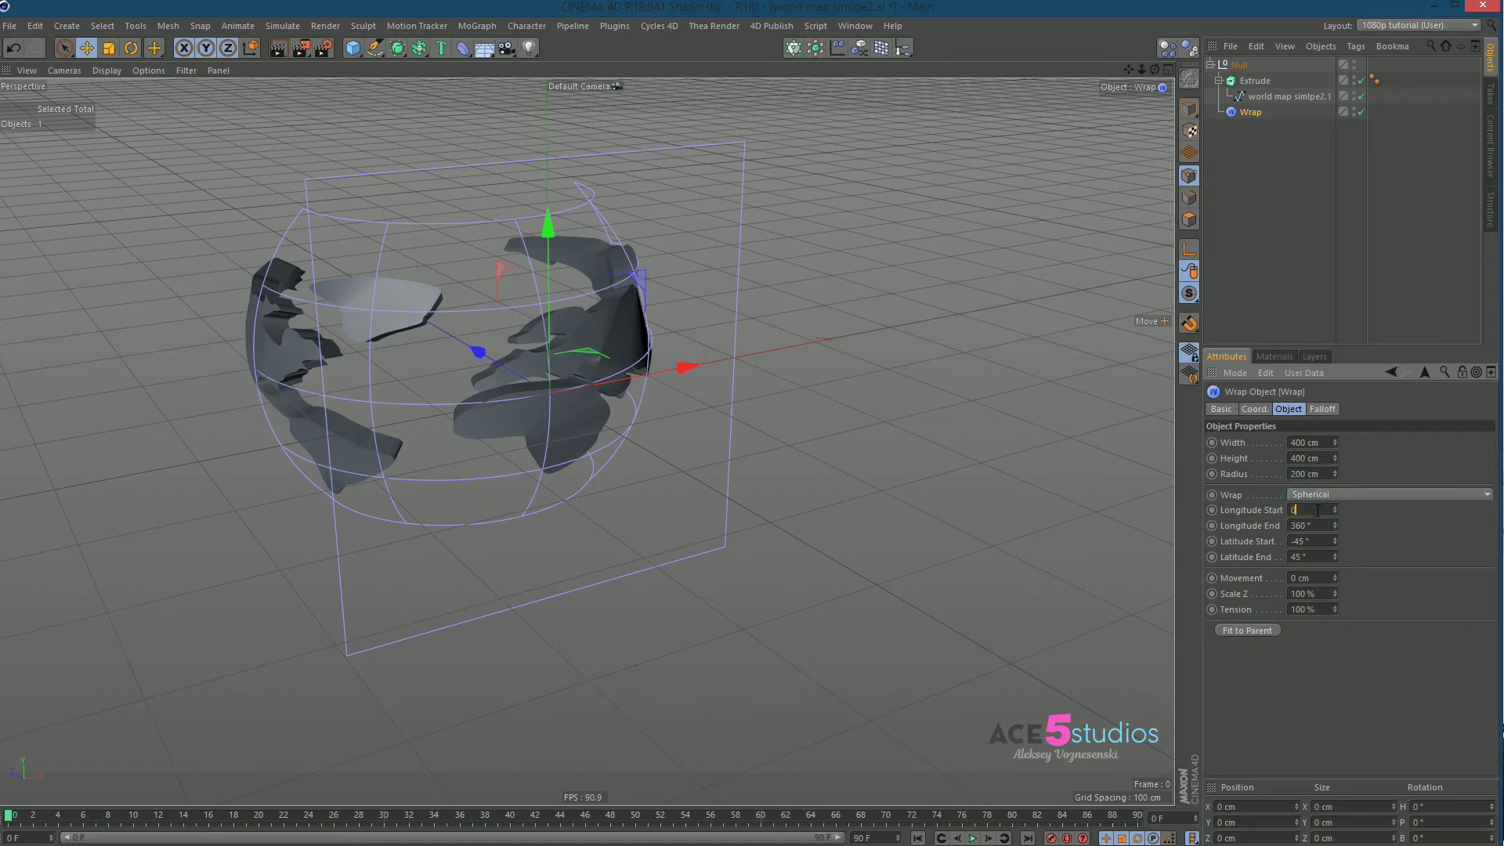
{"action": "key", "text": "Return"}
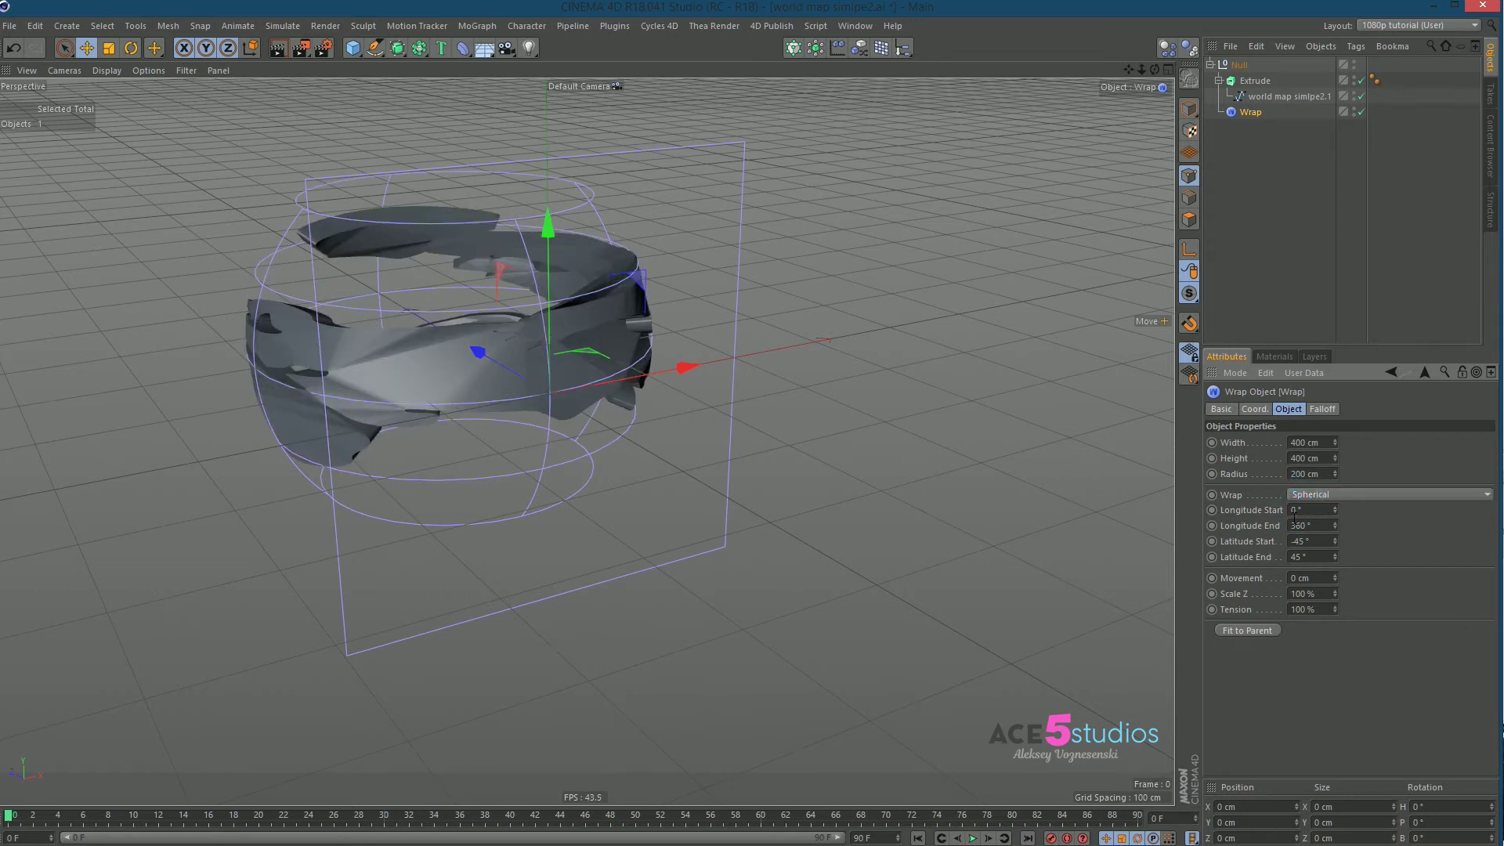
- Set the Wrap deformer's latitude range from -90° to 90°
{"action": "left_click", "coordinate": [1327, 546]}
{"action": "type", "text": "-900"}
{"action": "key", "text": "Return"}
{"action": "double_click", "coordinate": [1325, 555]}
{"action": "type", "text": "90"}
{"action": "key", "text": "Return"}
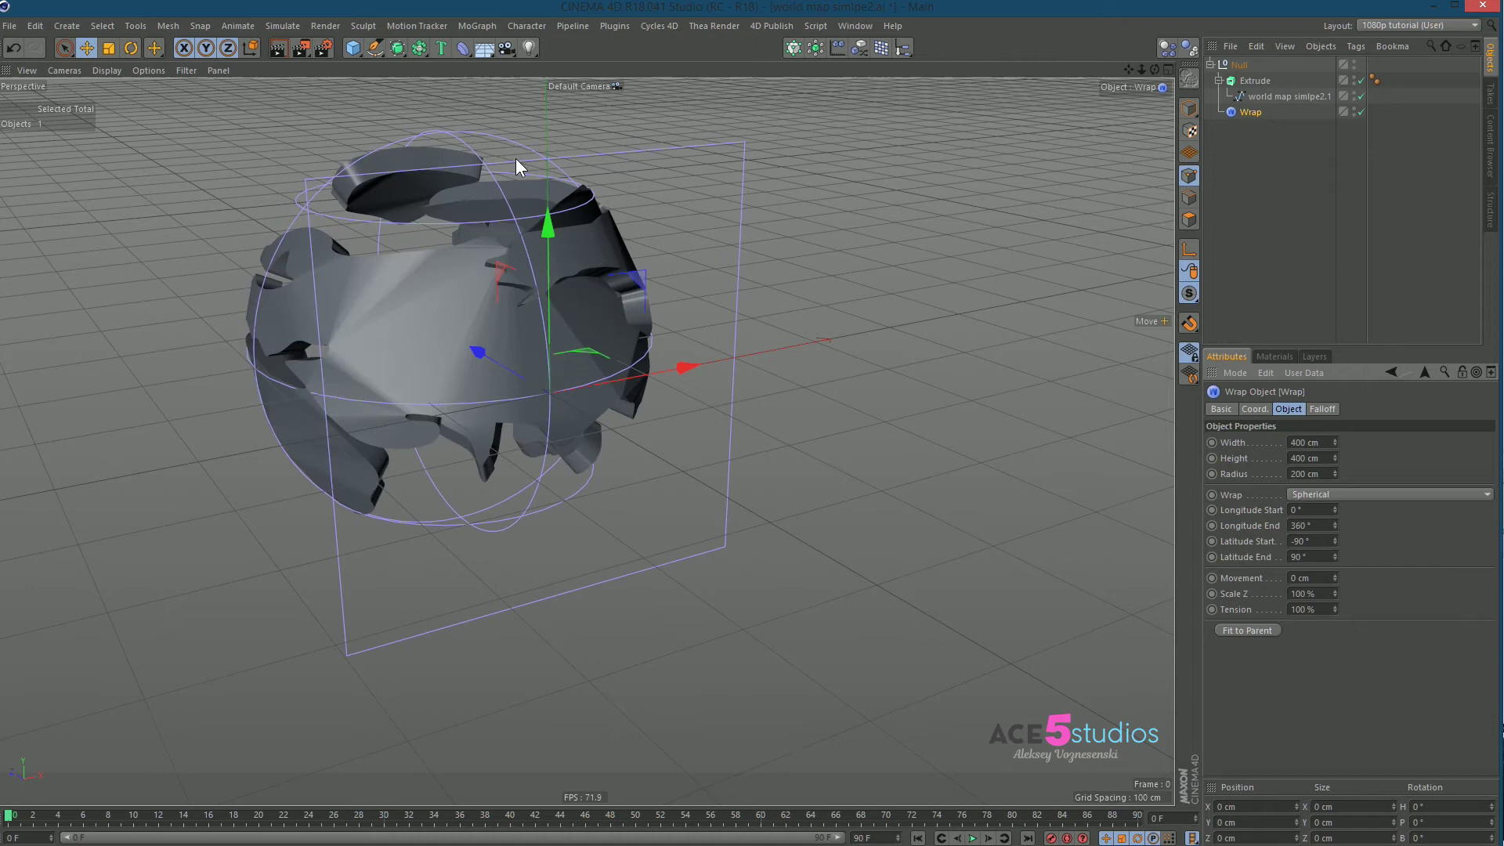
{"action": "left_click_drag", "start_coordinate": [520, 437], "coordinate": [470, 345], "text": "alt"}
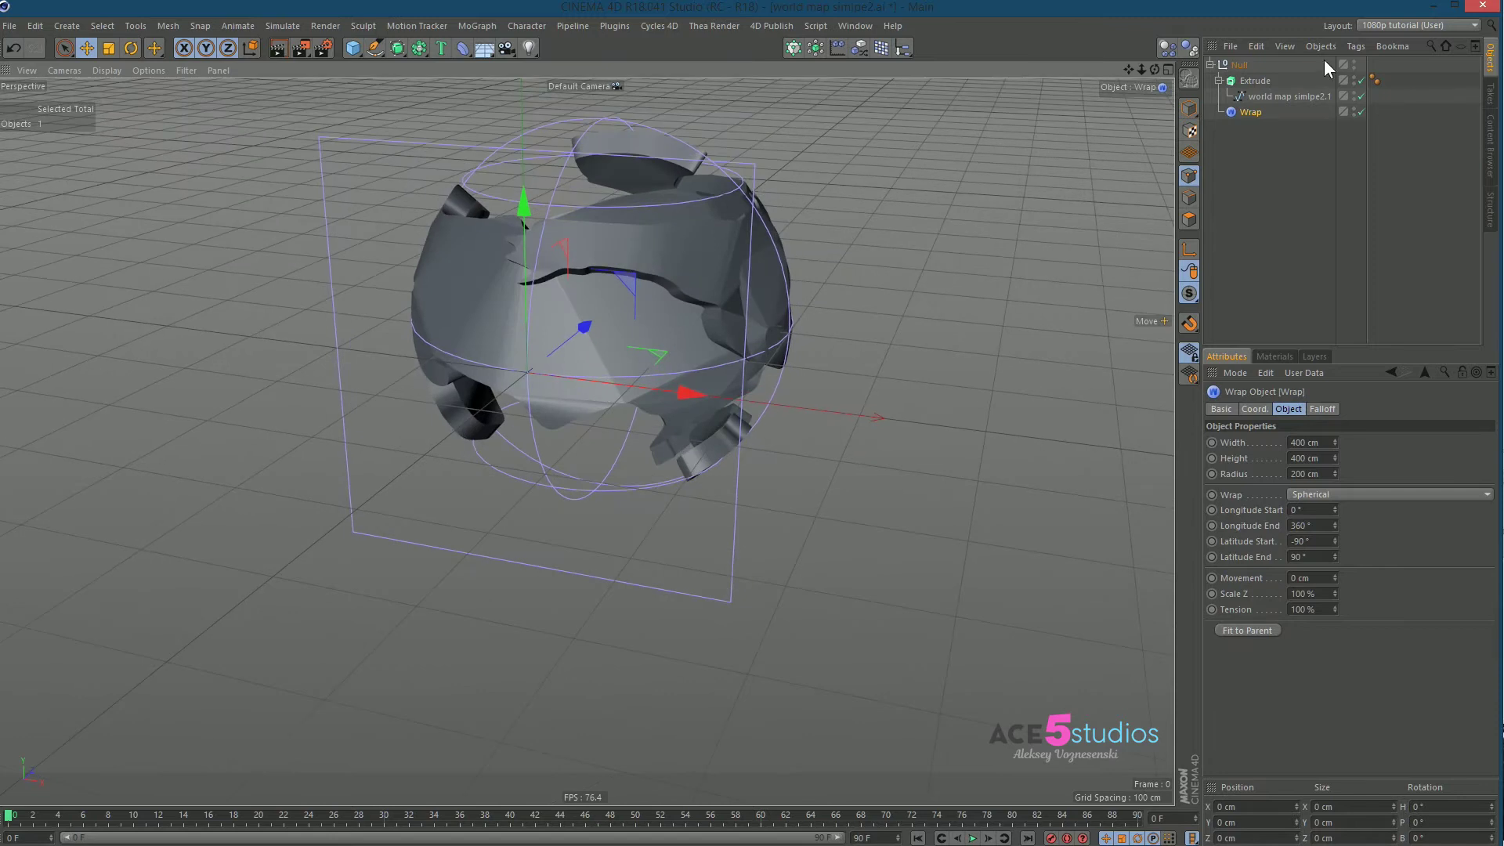
- Inspect the wrapped Extrude object from several sides and disable the Wrap deformer
{"action": "left_click", "coordinate": [1253, 81]}
{"action": "left_click_drag", "start_coordinate": [605, 294], "coordinate": [684, 313], "text": "alt"}
{"action": "left_click_drag", "start_coordinate": [498, 299], "coordinate": [279, 292], "text": "alt"}
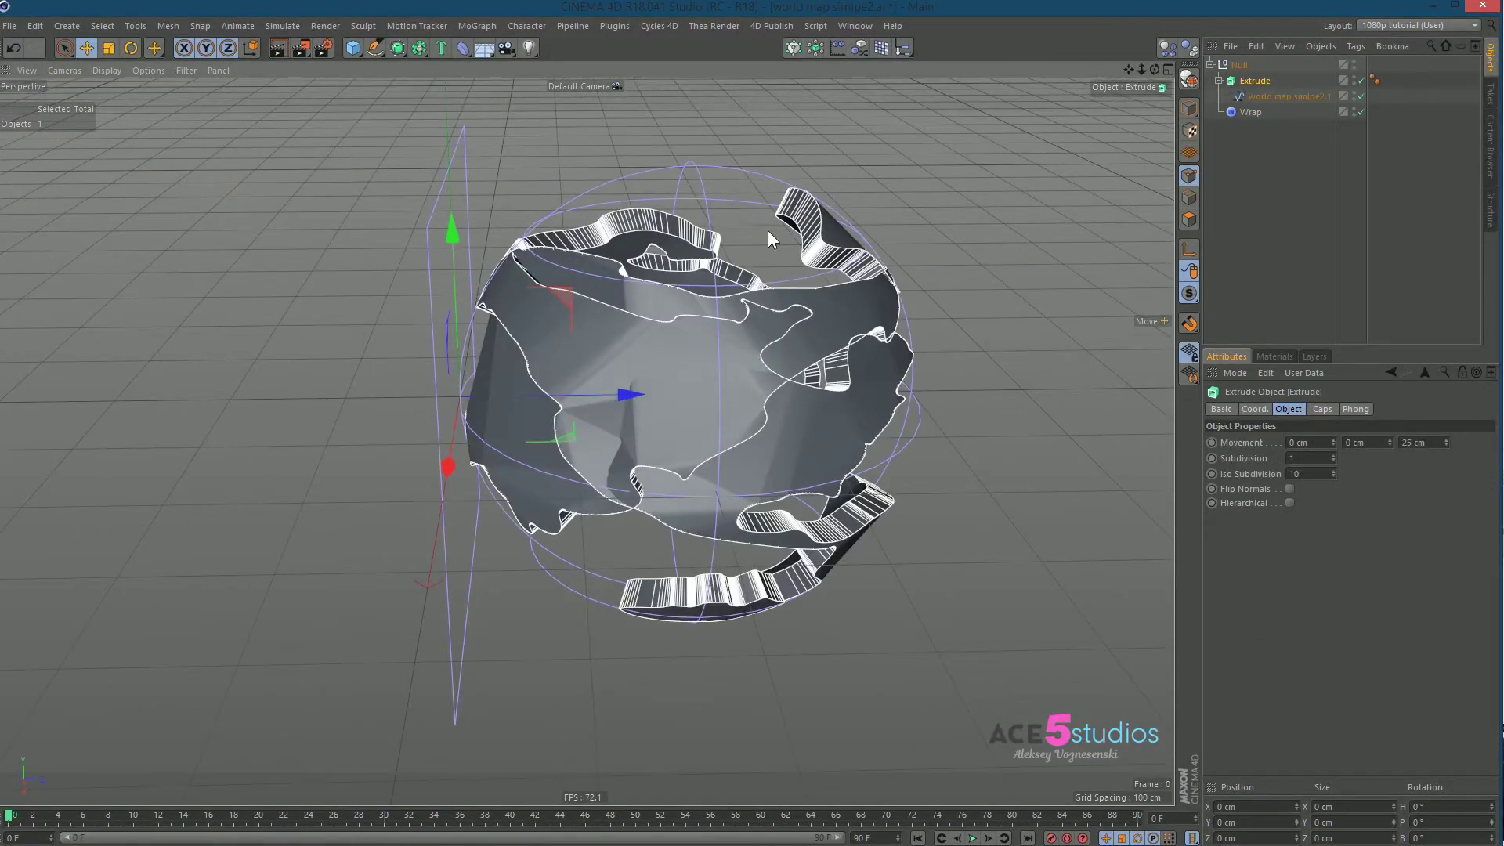
{"action": "left_click_drag", "start_coordinate": [637, 383], "coordinate": [737, 309], "text": "alt"}
{"action": "left_click", "coordinate": [1362, 112]}
{"action": "left_click_drag", "start_coordinate": [912, 381], "coordinate": [616, 457], "text": "alt"}
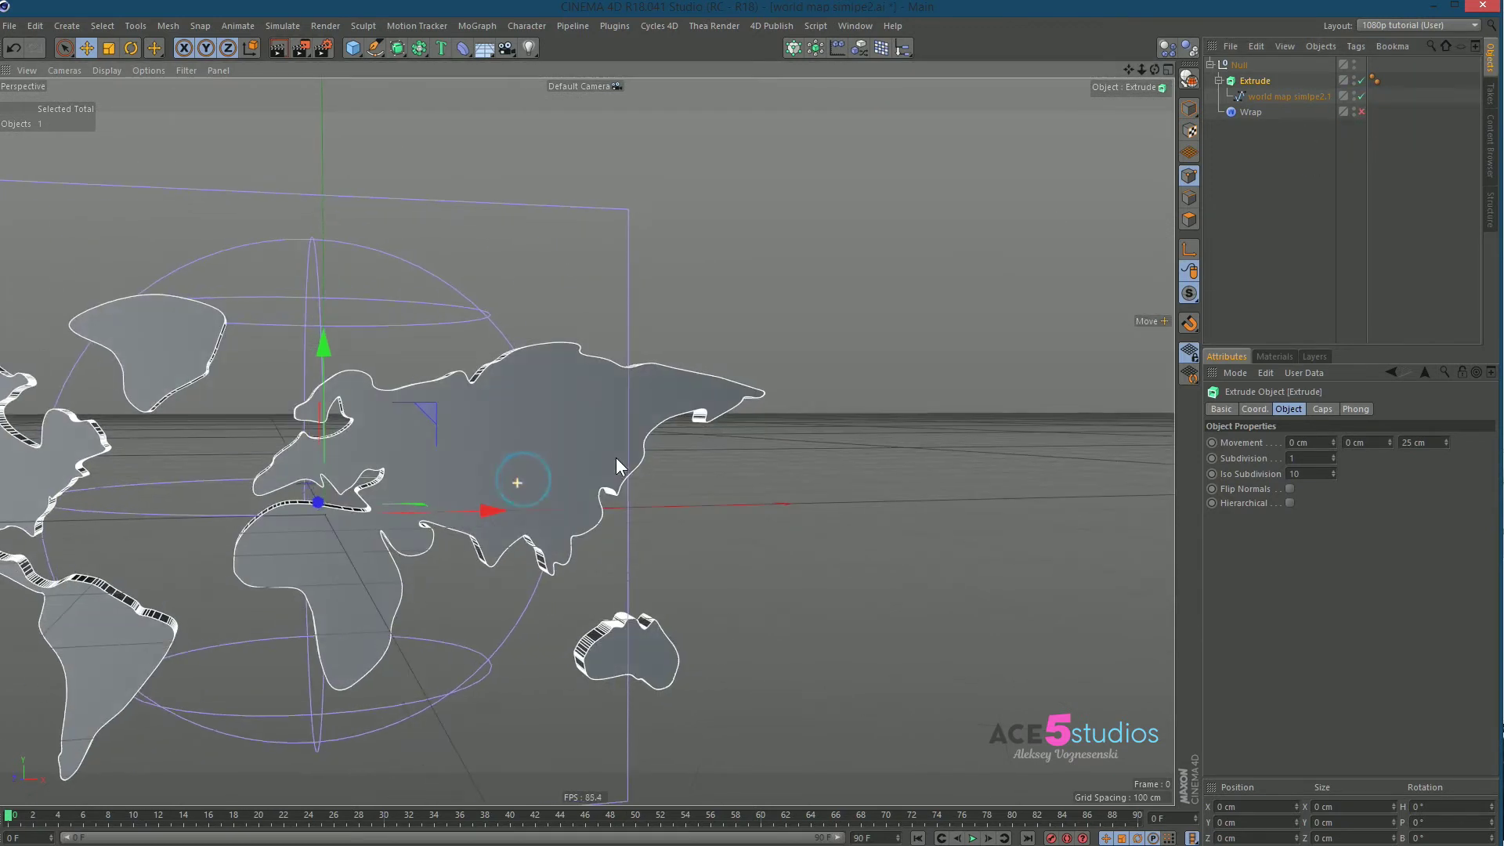
- Switch the viewport to Gouraud shading with lines and examine the caps and sides of the extruded continents
{"action": "key", "text": "n"}
{"action": "mouse_move", "coordinate": [376, 430]}
{"action": "middle_mouse_down", "text": "alt"}
{"action": "mouse_move", "coordinate": [448, 414]}
{"action": "mouse_move", "coordinate": [602, 436]}
{"action": "middle_mouse_up", "text": "alt"}
{"action": "key", "text": "b"}
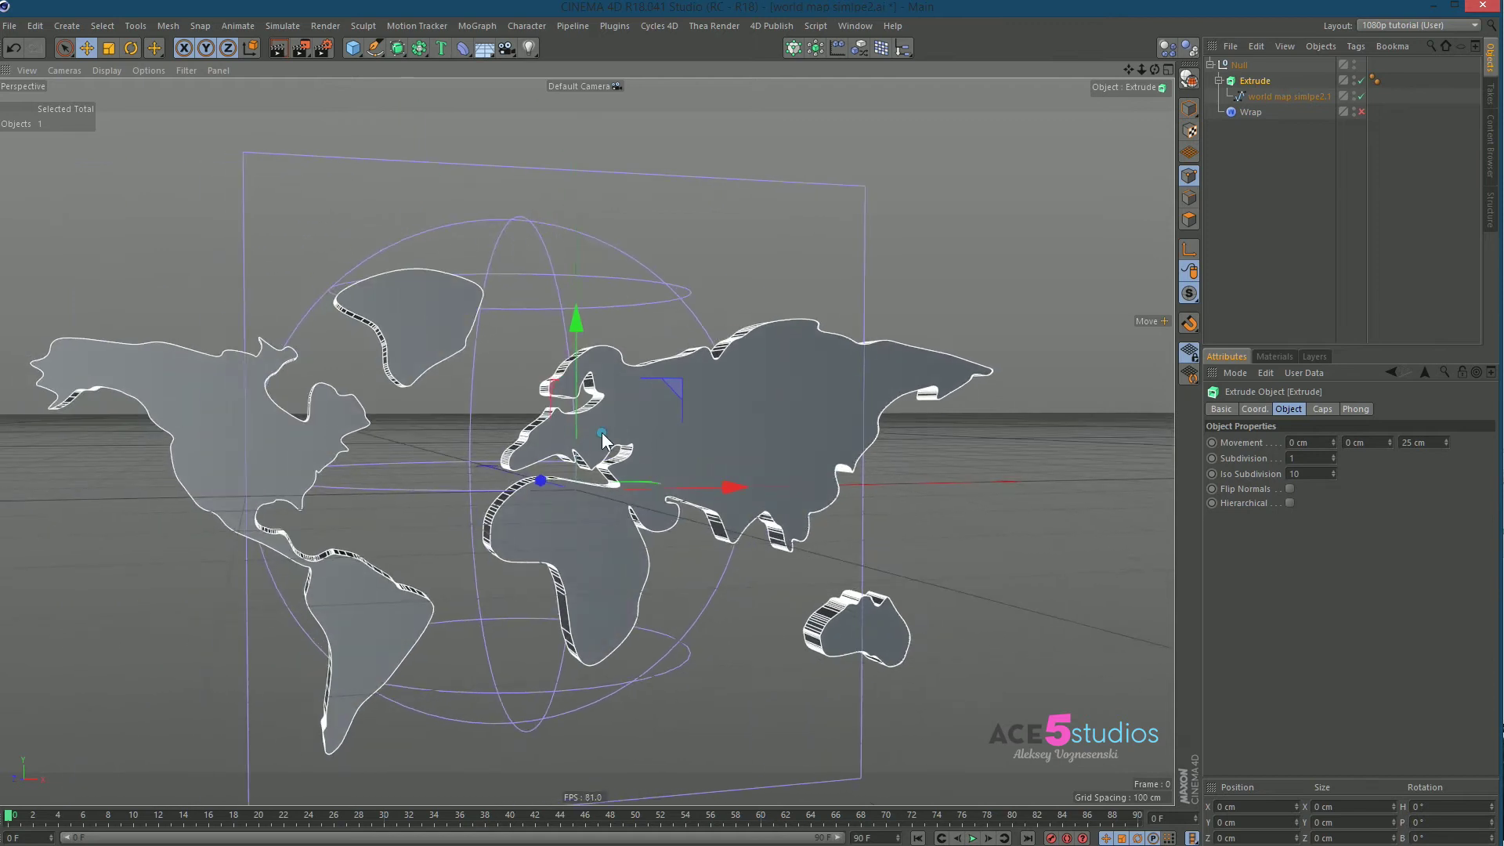
{"action": "left_click_drag", "start_coordinate": [602, 433], "coordinate": [622, 465], "text": "alt"}
{"action": "left_click", "coordinate": [1256, 81]}
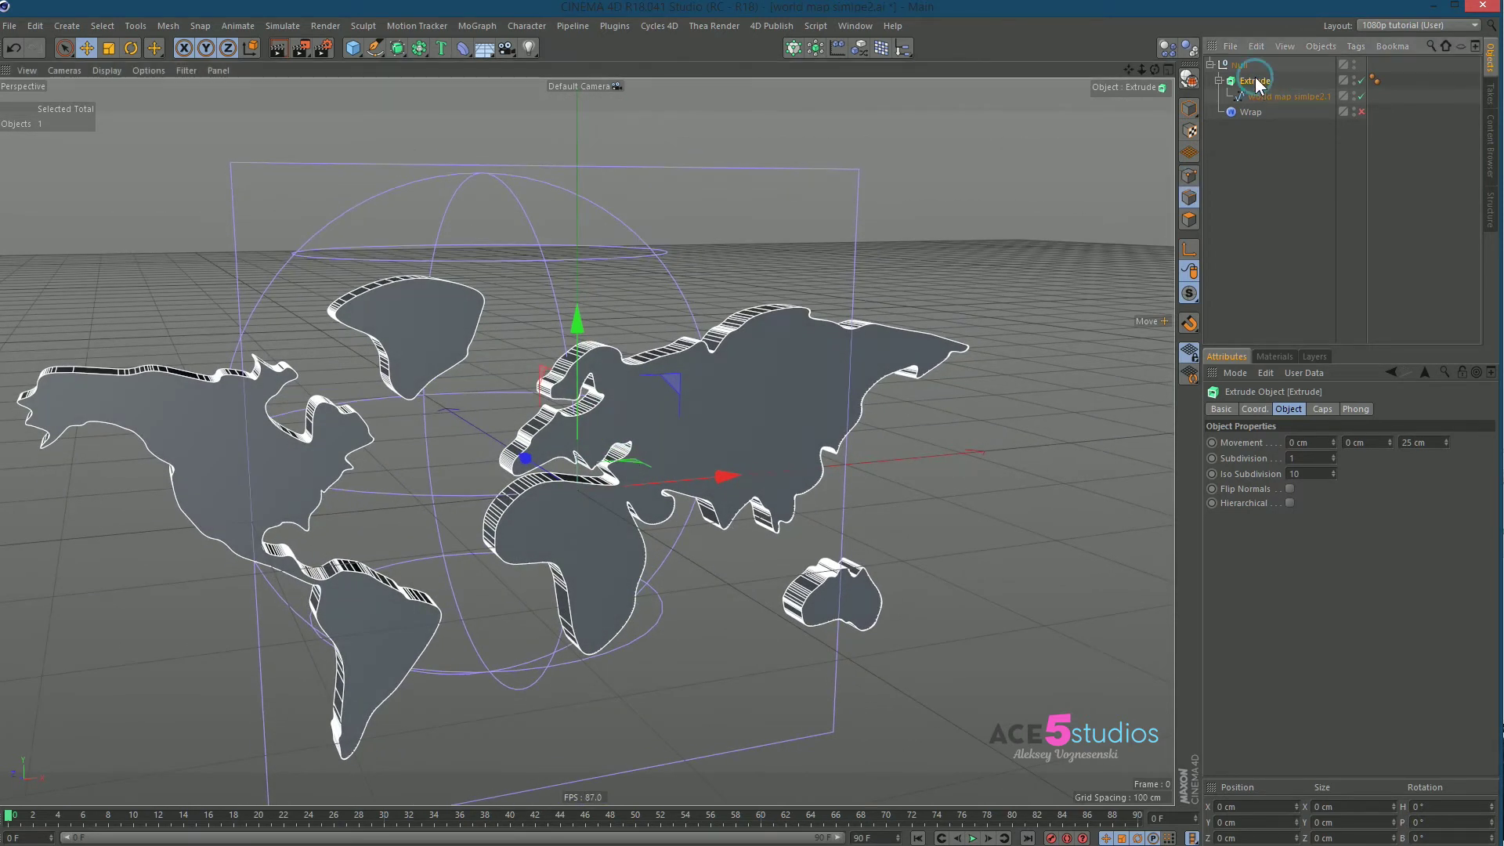
{"action": "scroll", "coordinate": [759, 420], "scroll_direction": "up", "scroll_amount": 6}
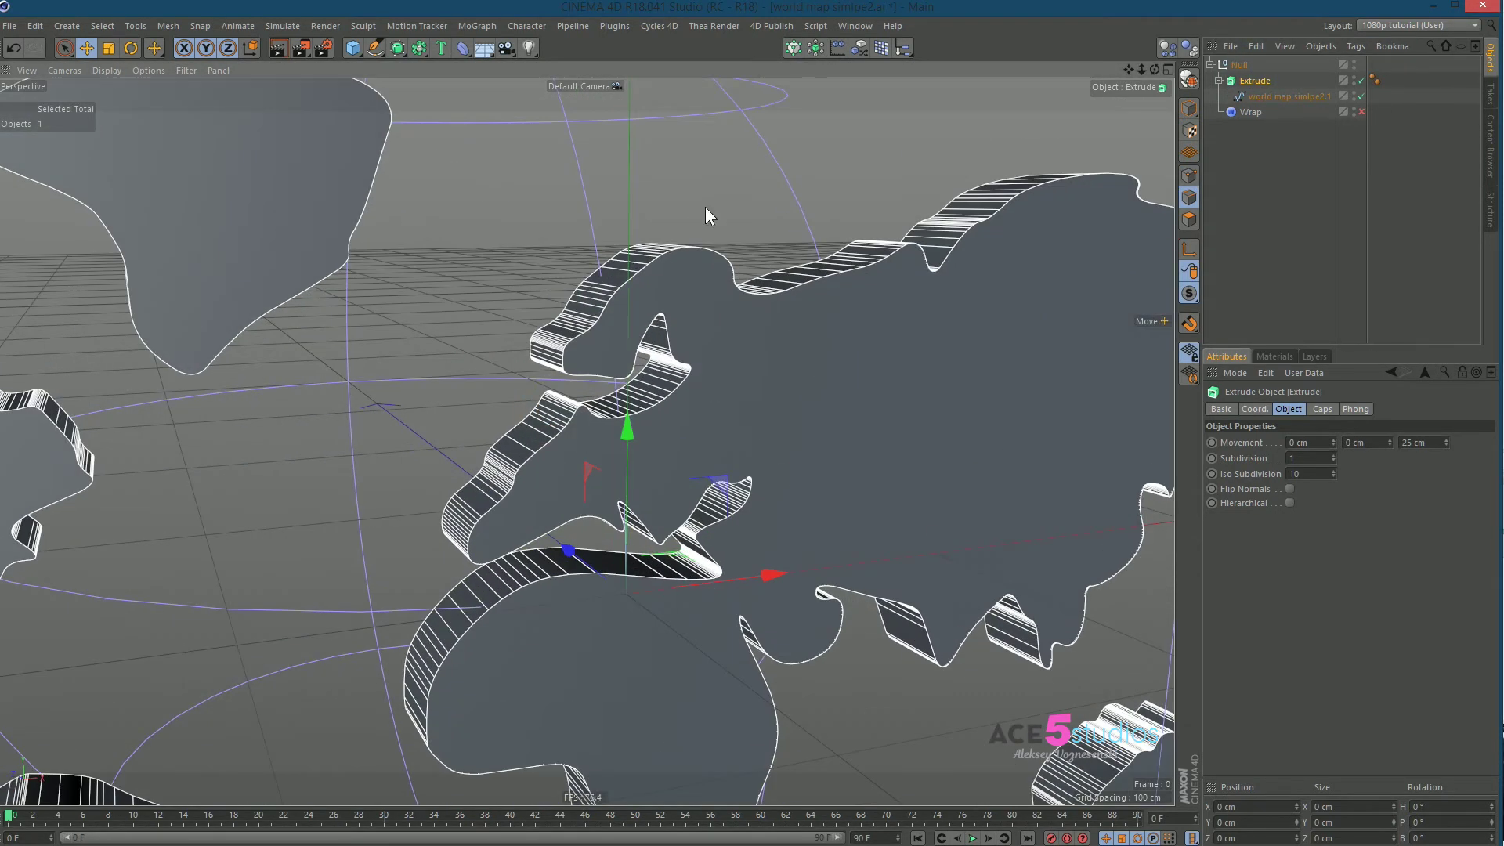
{"action": "left_click_drag", "start_coordinate": [904, 421], "coordinate": [761, 391], "text": "alt"}
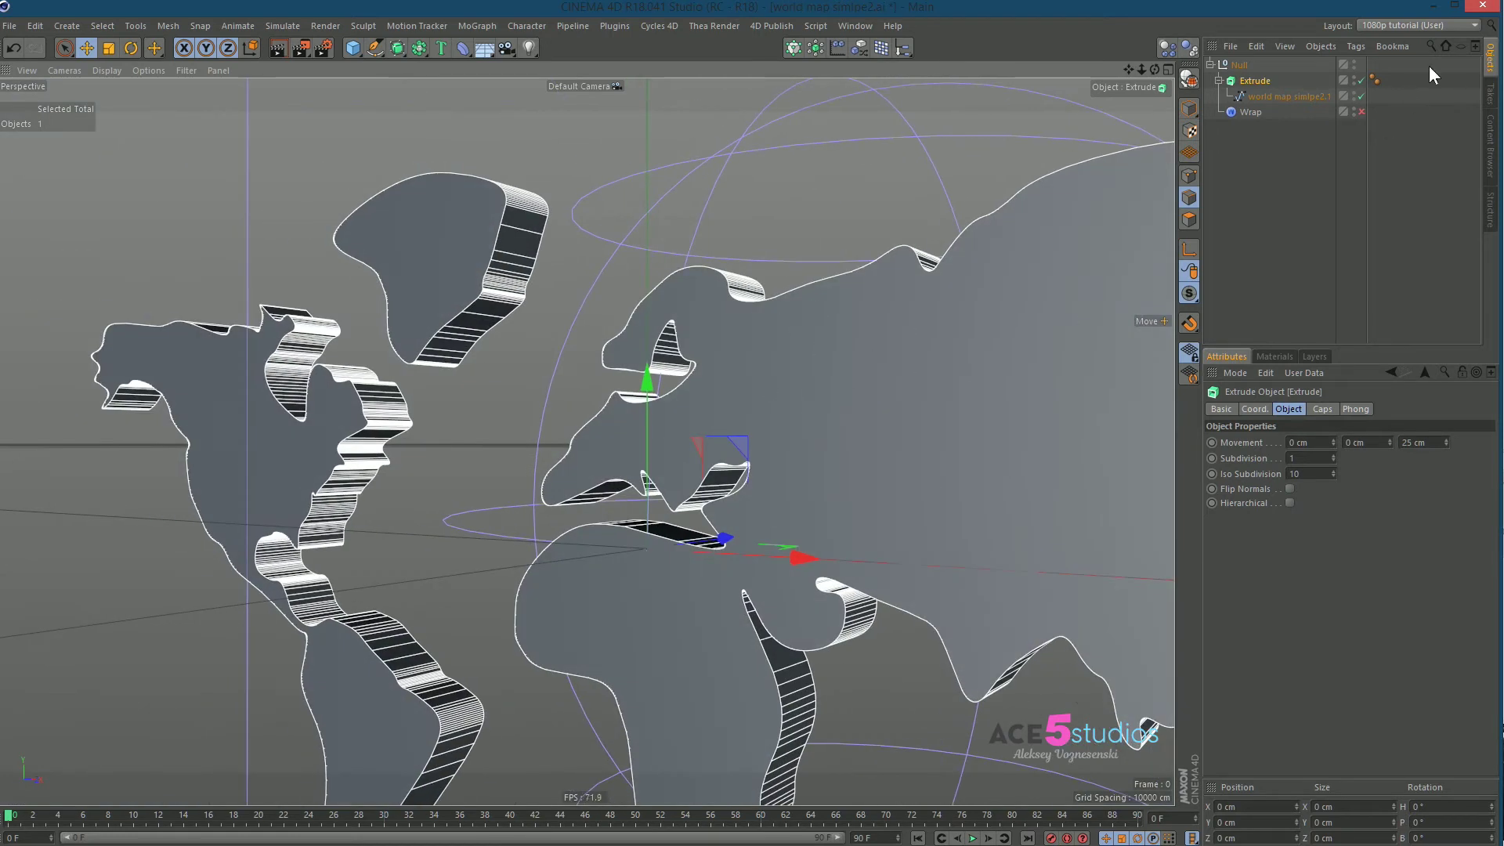
- Set the Extrude object's cap type to Quadrangles and enable Regular Grid
{"action": "left_click", "coordinate": [1323, 409]}
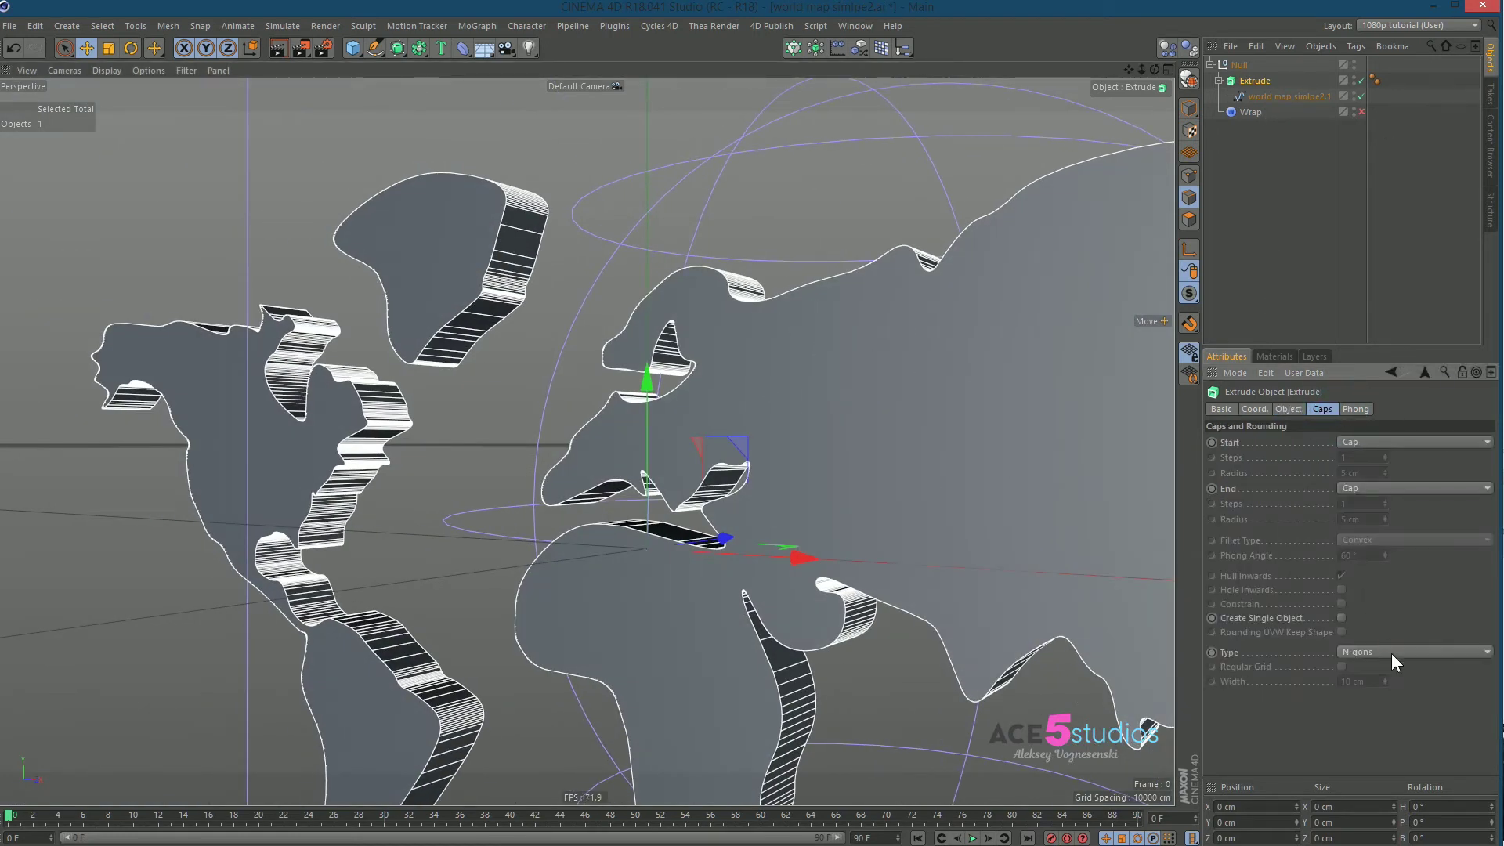
{"action": "left_click", "coordinate": [1391, 653]}
{"action": "left_click", "coordinate": [1382, 681]}
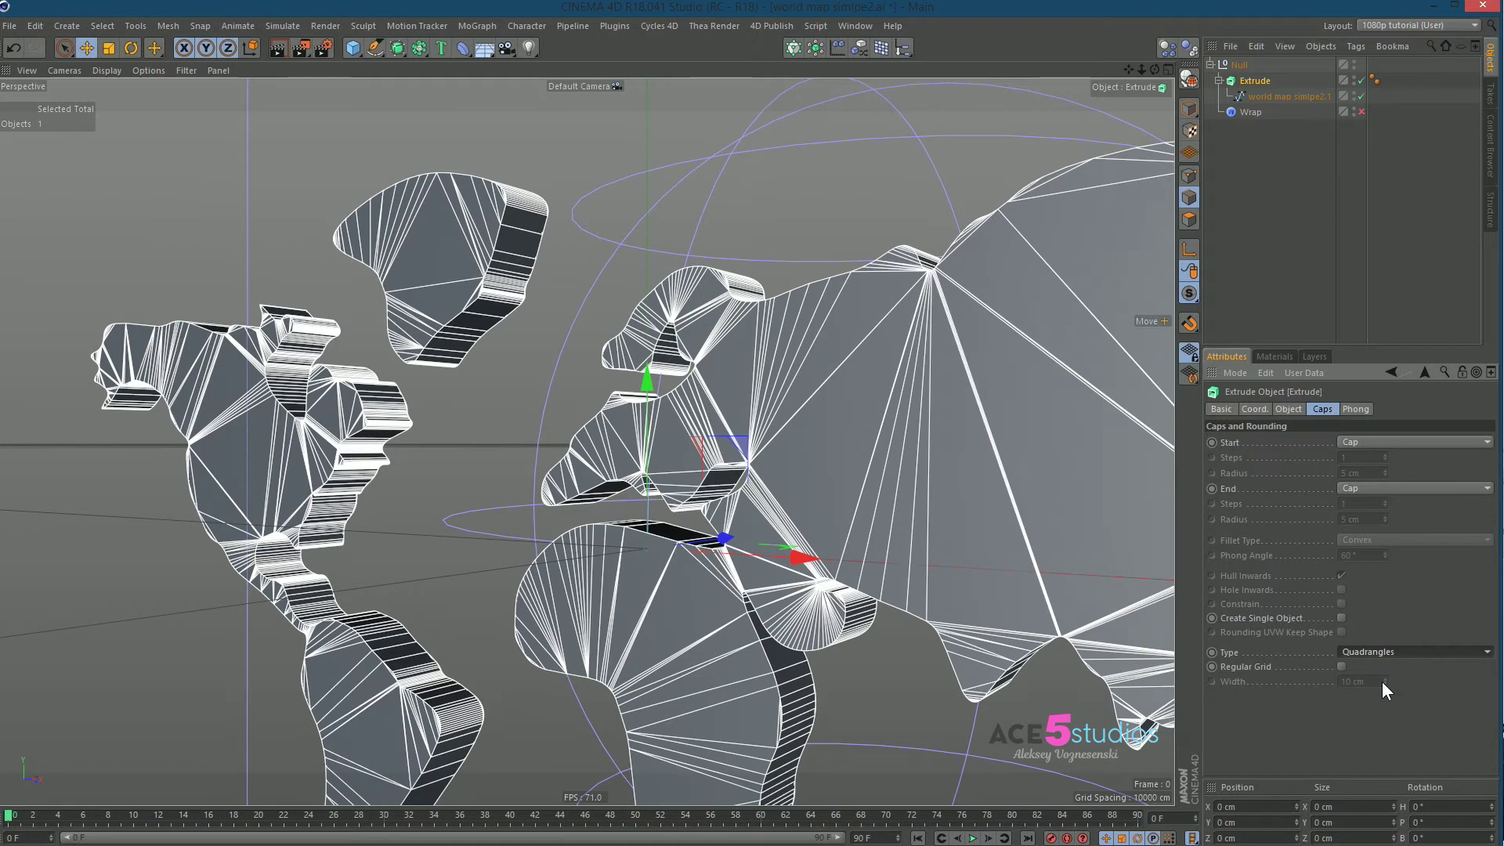
{"action": "left_click", "coordinate": [1342, 667]}
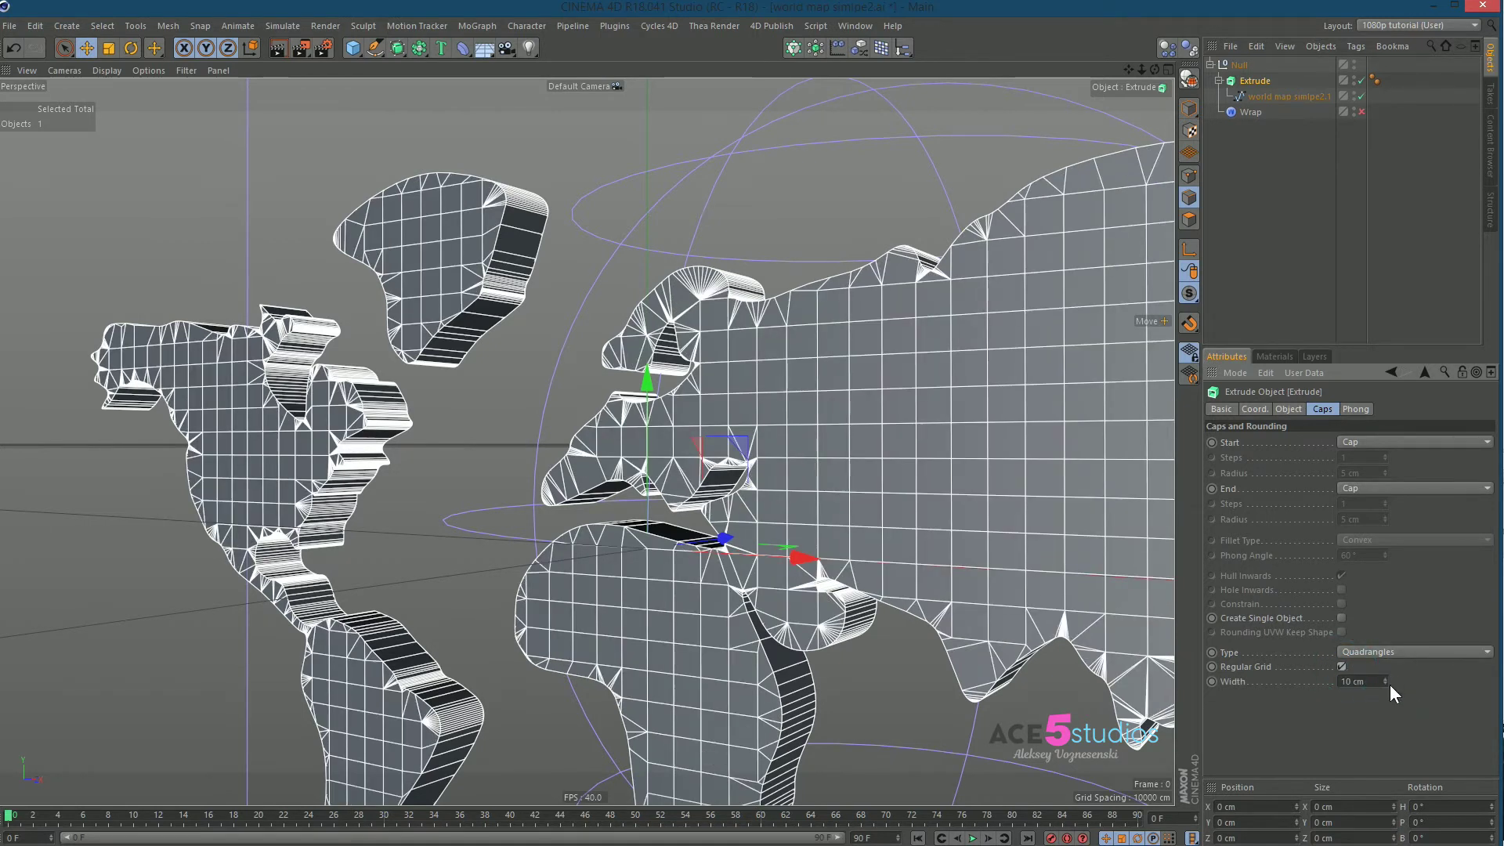
- Set the cap's regular grid width to 1 cm
{"action": "left_click_drag", "start_coordinate": [1385, 681], "coordinate": [1348, 684]}
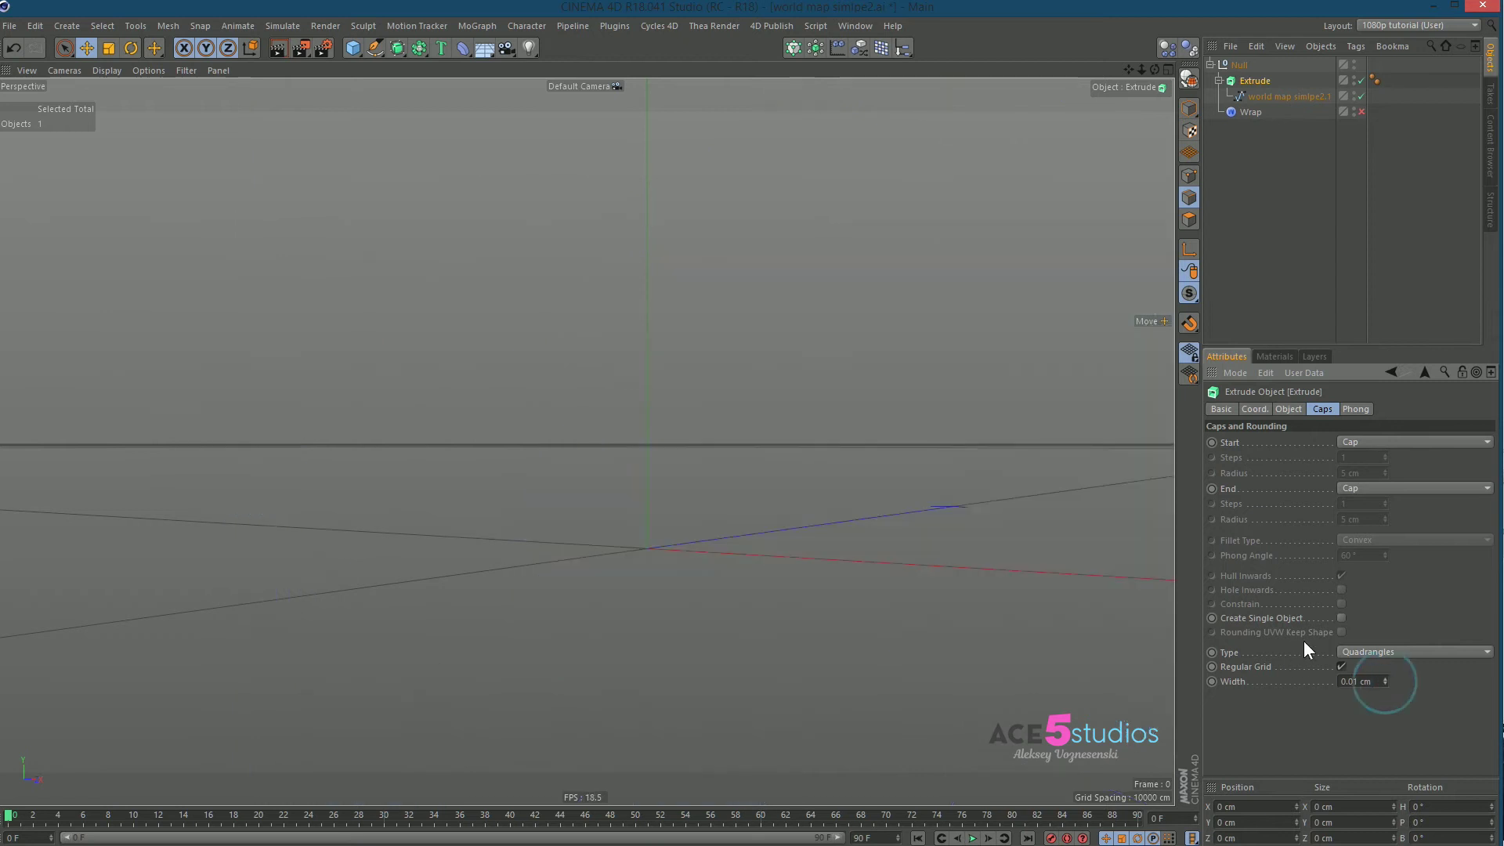
{"action": "double_click", "coordinate": [1353, 678]}
{"action": "type", "text": "1"}
{"action": "key", "text": "Return"}
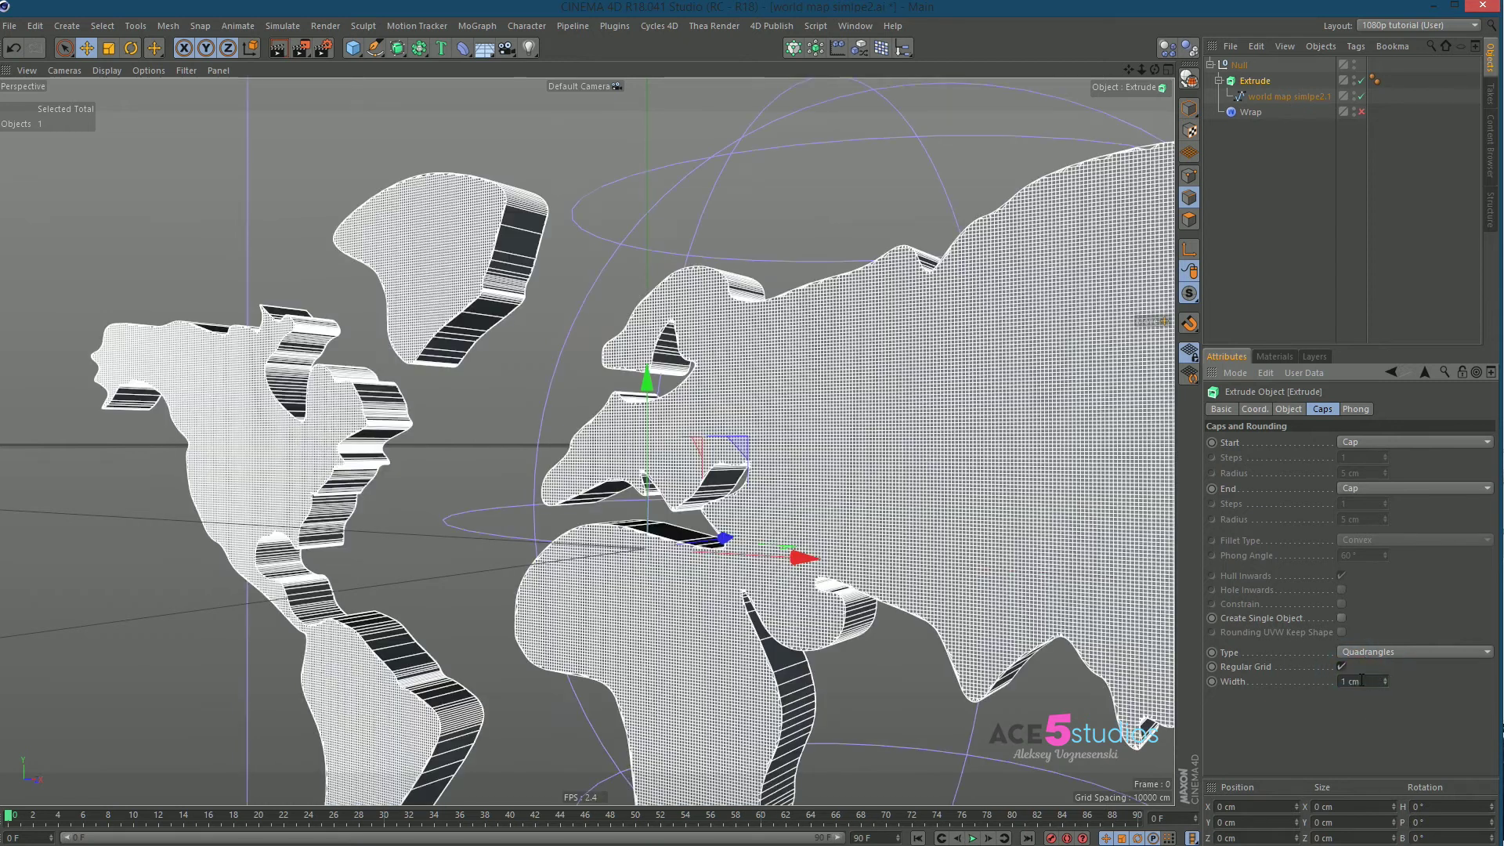
- Set the regular grid width of the Extrude object's caps to 5 cm
{"action": "double_click", "coordinate": [1361, 681]}
{"action": "type", "text": "5"}
{"action": "key", "text": "Return"}
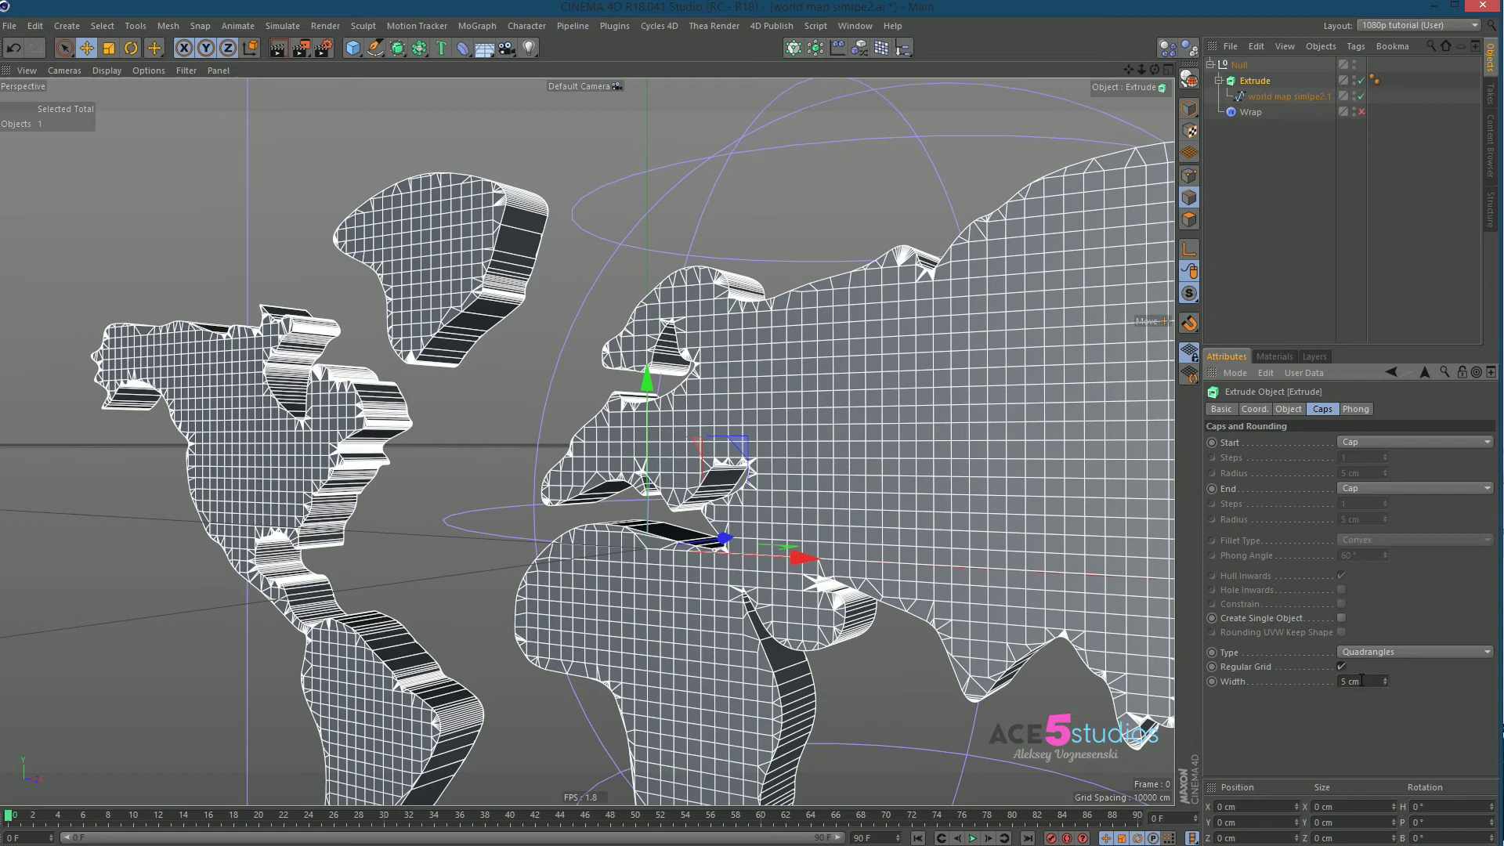
{"action": "left_click_drag", "start_coordinate": [810, 381], "coordinate": [859, 335], "text": "alt"}
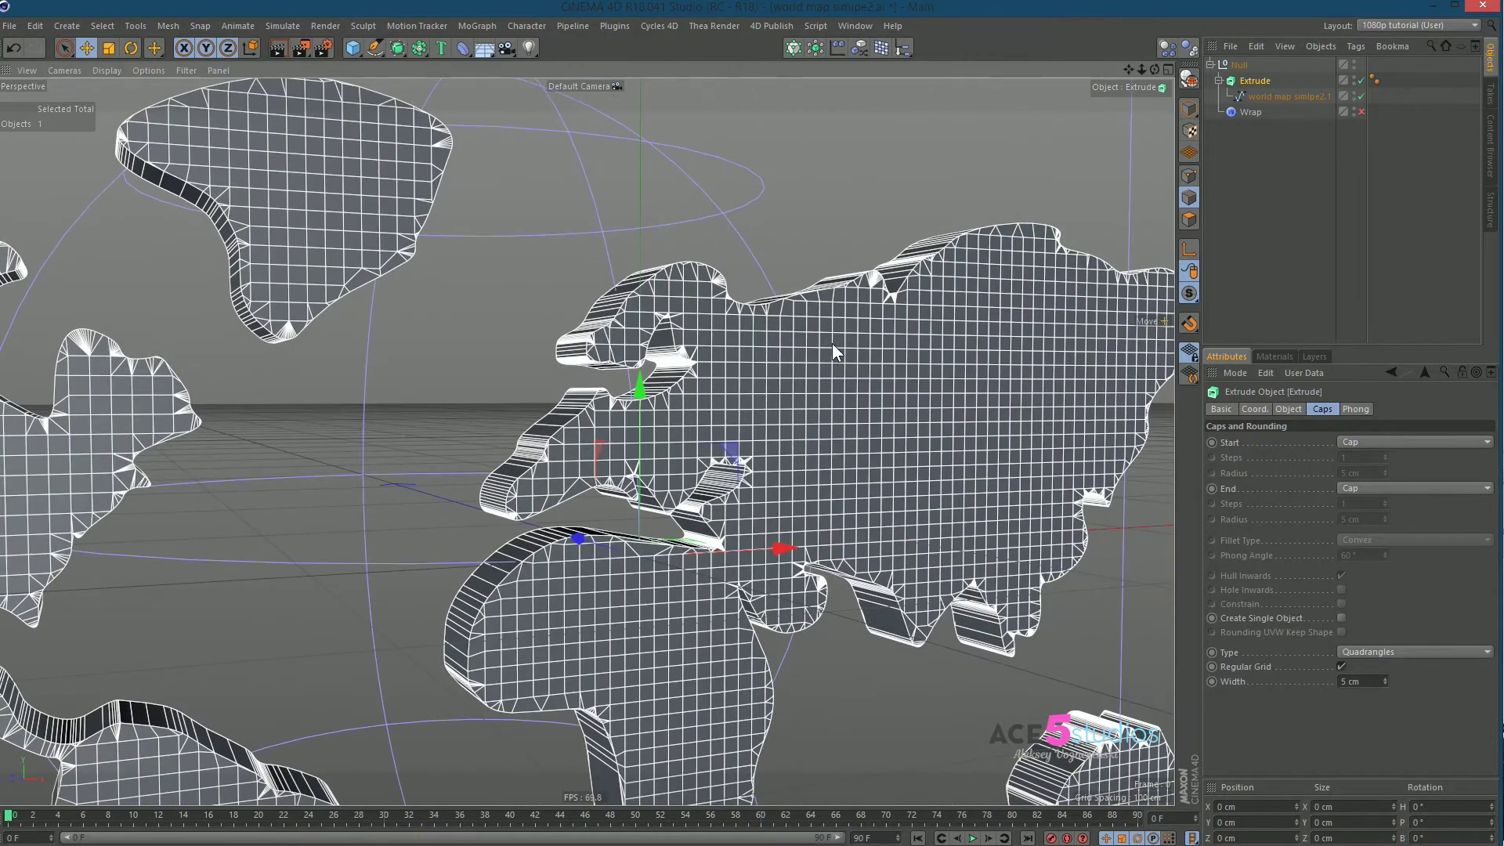
- Re-enable the Wrap deformer and compare the gridded continents in their wrapped and flat states
{"action": "left_click", "coordinate": [1361, 96]}
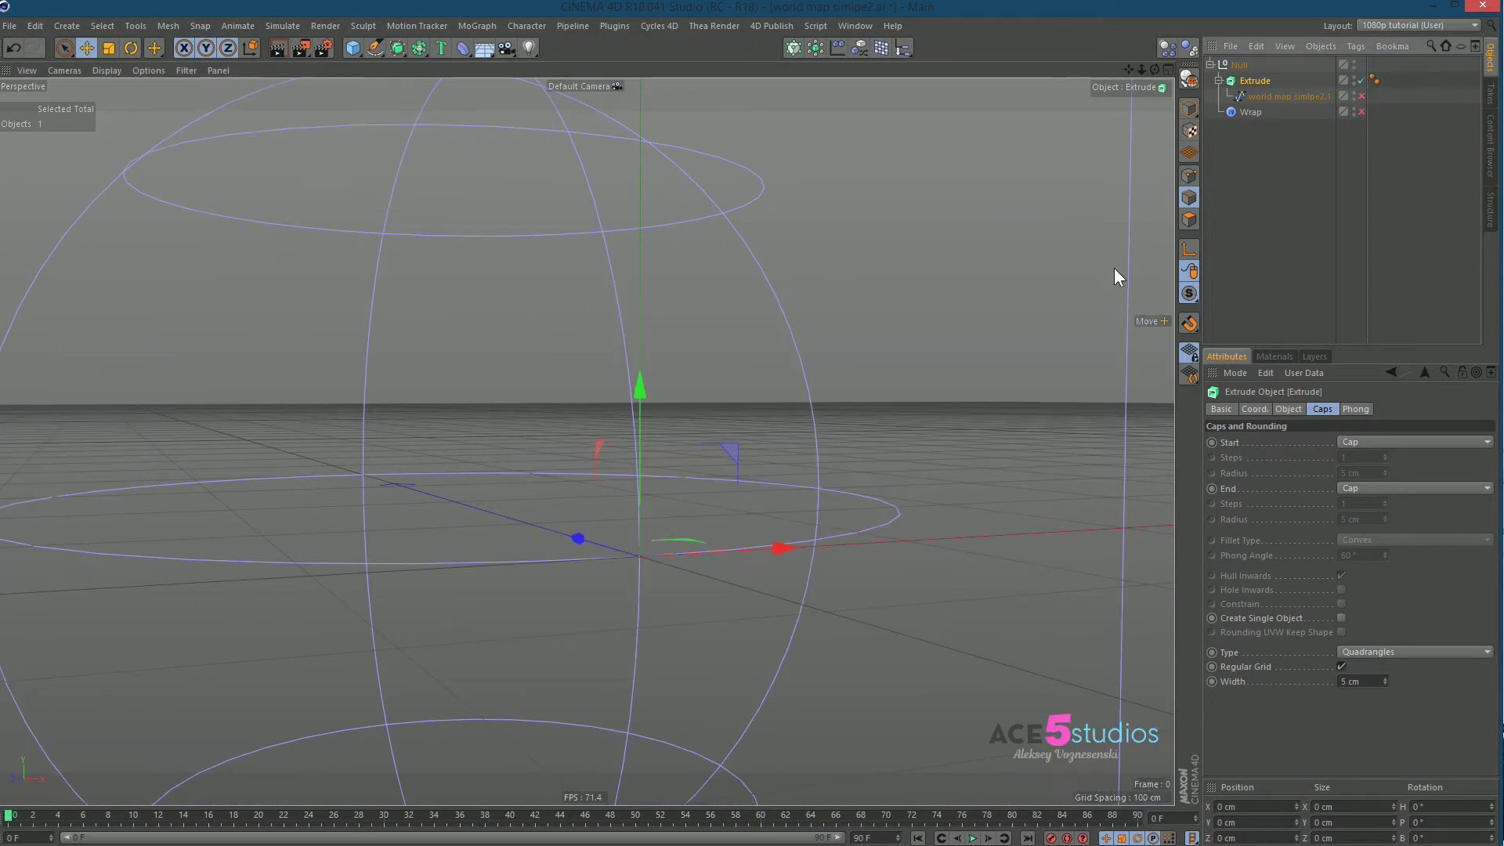
{"action": "left_click", "coordinate": [1361, 96]}
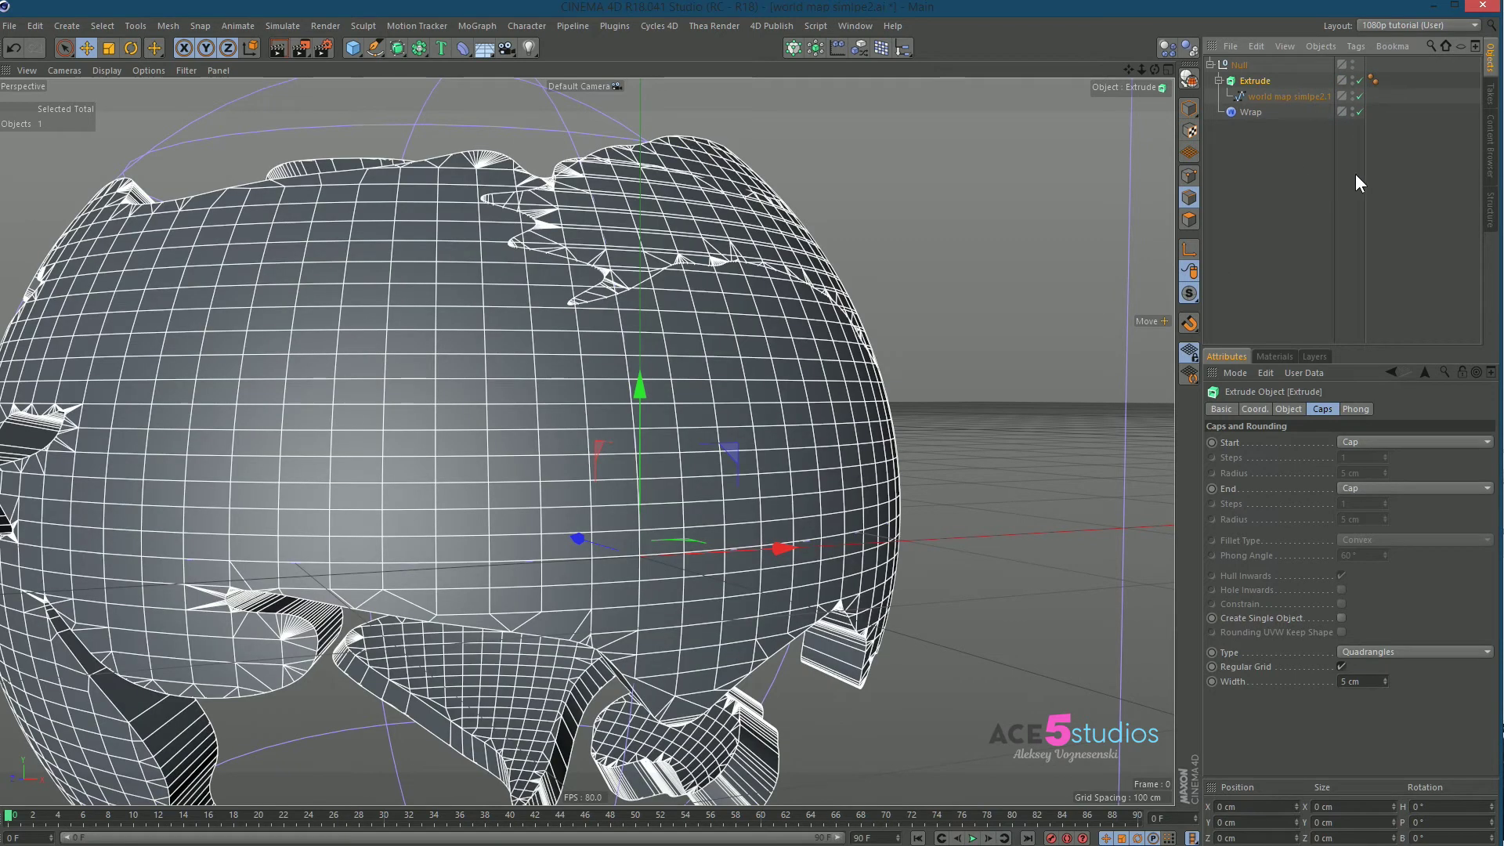
{"action": "left_click_drag", "start_coordinate": [1365, 175], "coordinate": [1306, 180]}
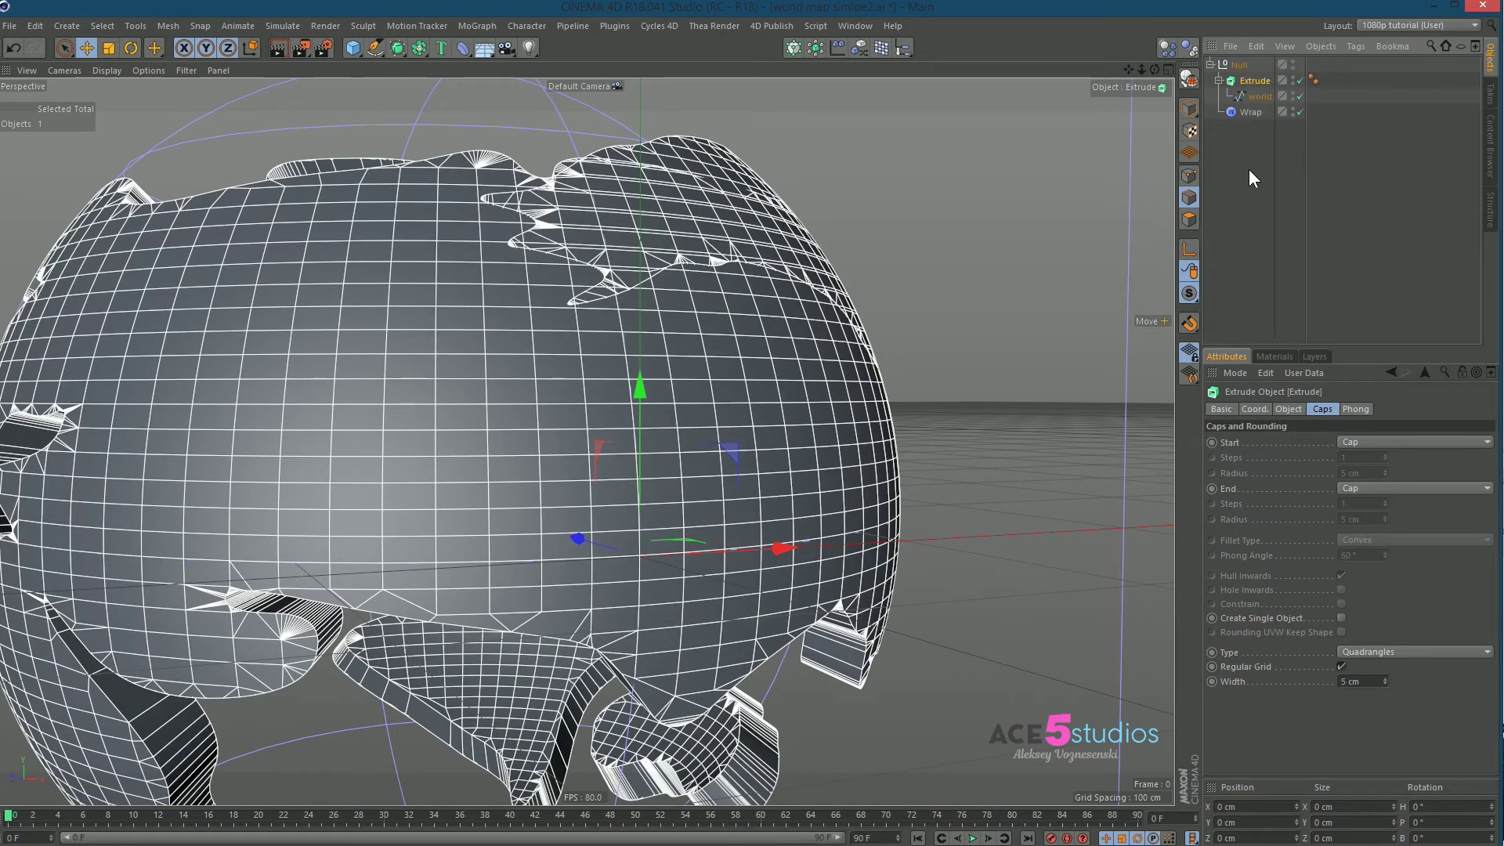
{"action": "double_click", "coordinate": [1306, 155]}
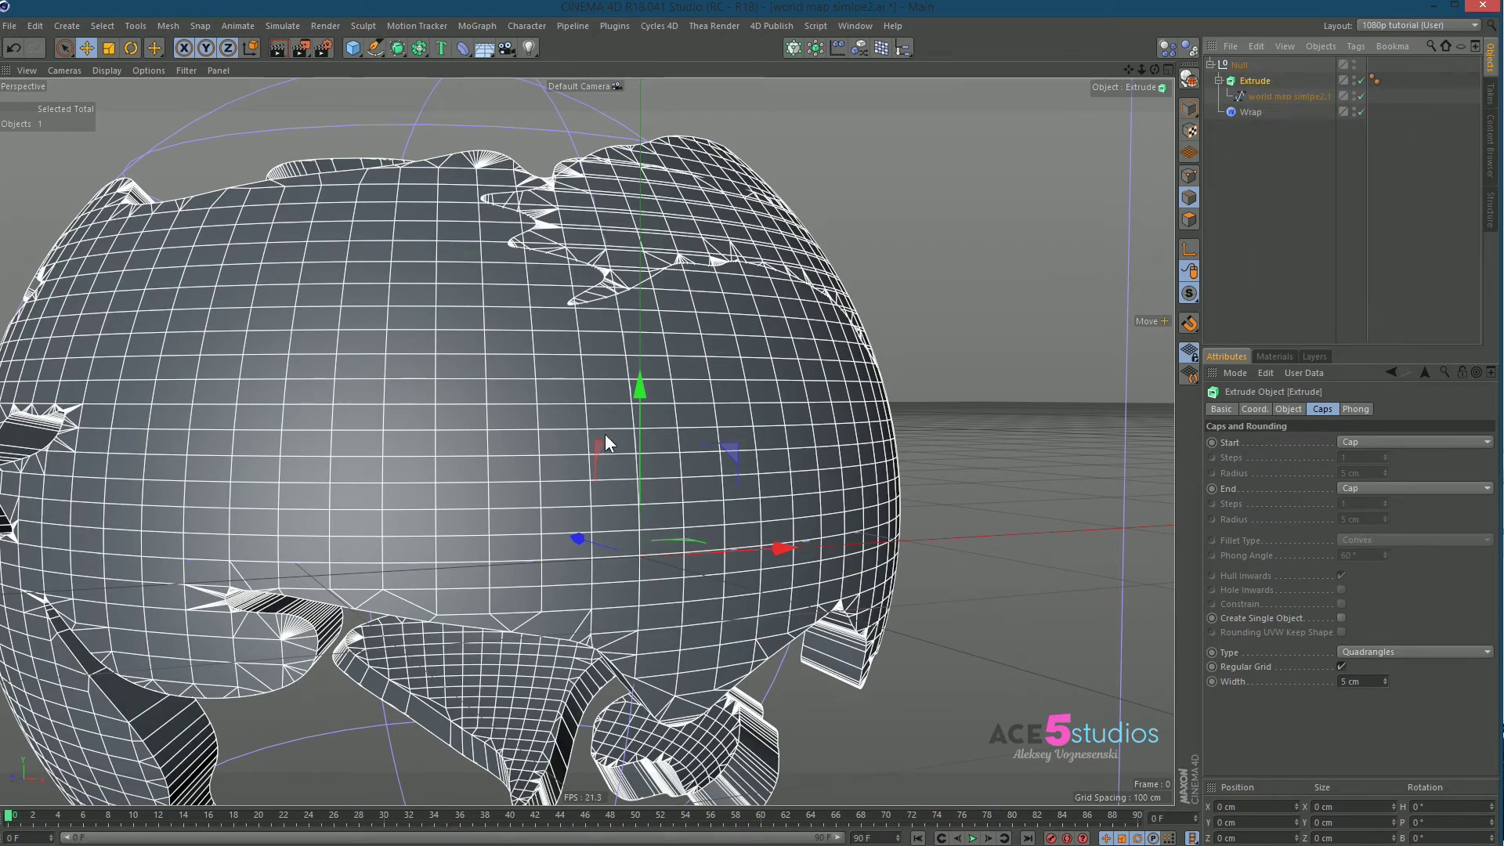
{"action": "right_click_drag", "start_coordinate": [690, 321], "coordinate": [572, 364], "text": "alt"}
{"action": "left_click_drag", "start_coordinate": [572, 364], "coordinate": [881, 518], "text": "alt"}
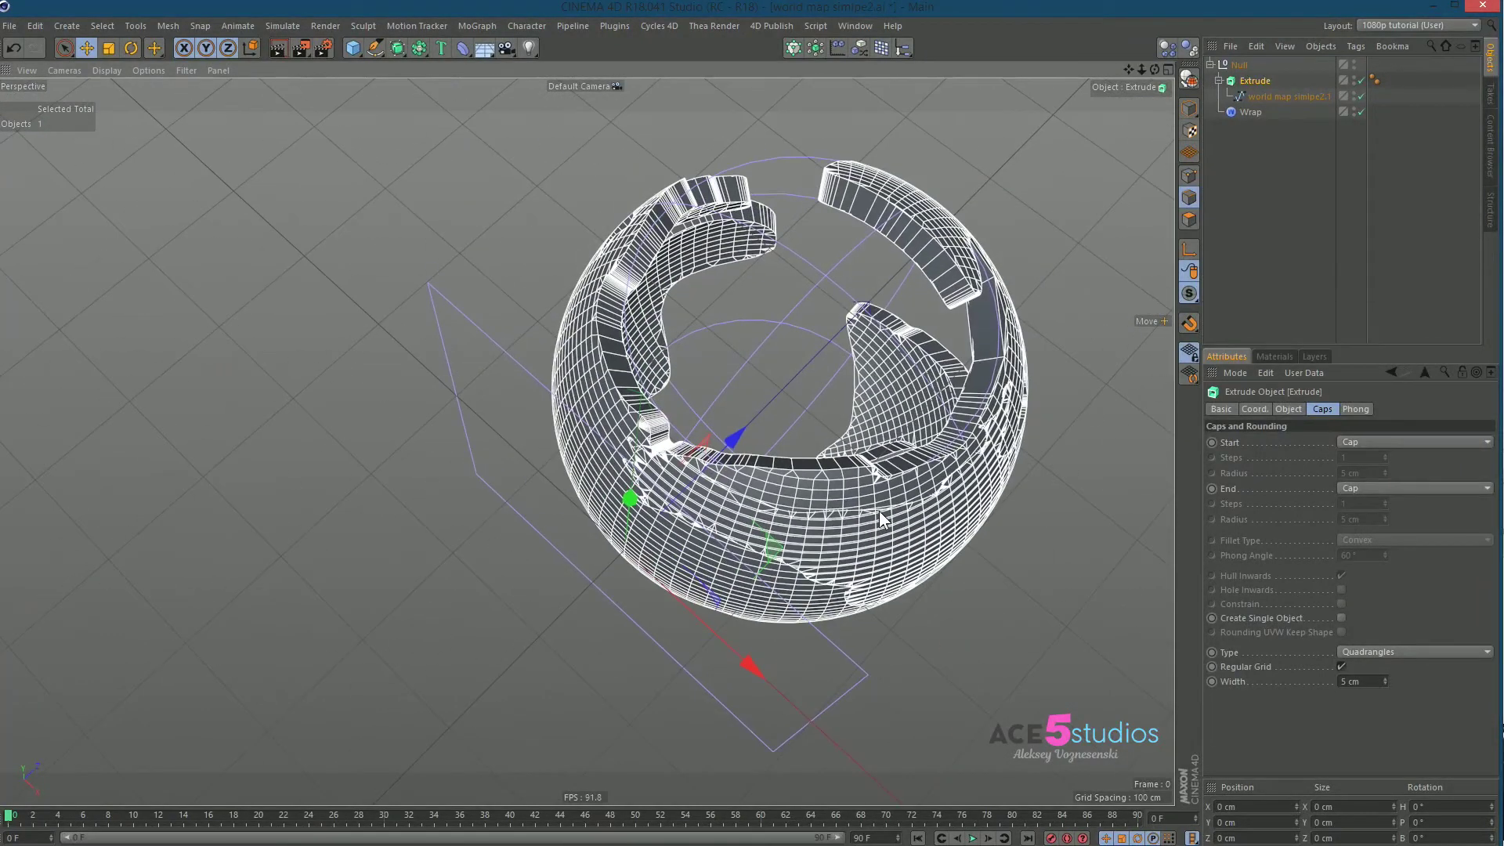
{"action": "left_click", "coordinate": [1360, 112]}
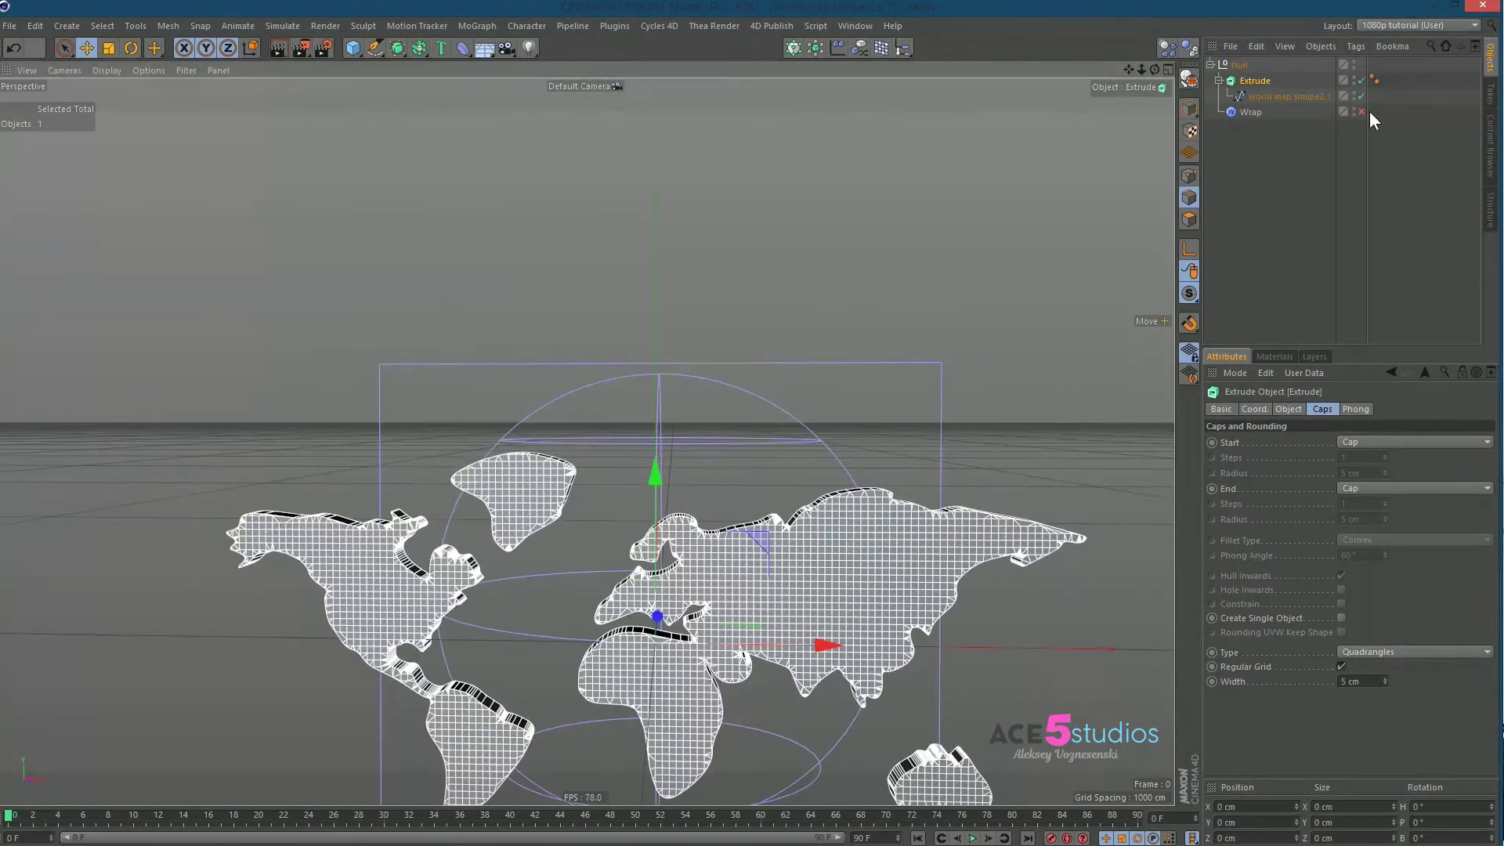
{"action": "left_click", "coordinate": [1363, 111]}
- Try Longitude Start values of 15° and 170° on the Wrap deformer and reset it to 0°
{"action": "left_click", "coordinate": [1251, 112]}
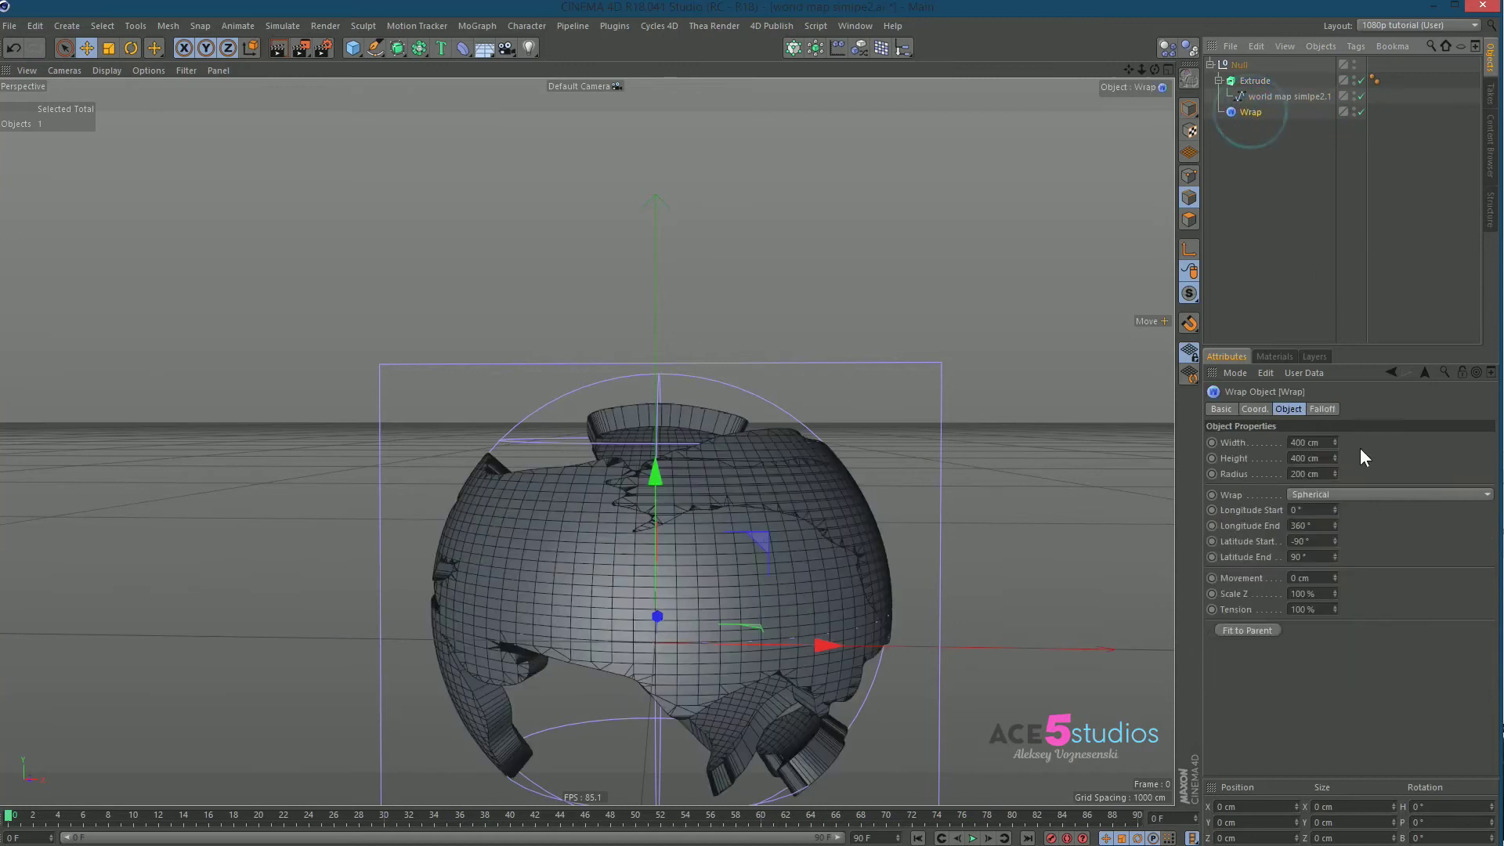
{"action": "double_click", "coordinate": [1322, 509]}
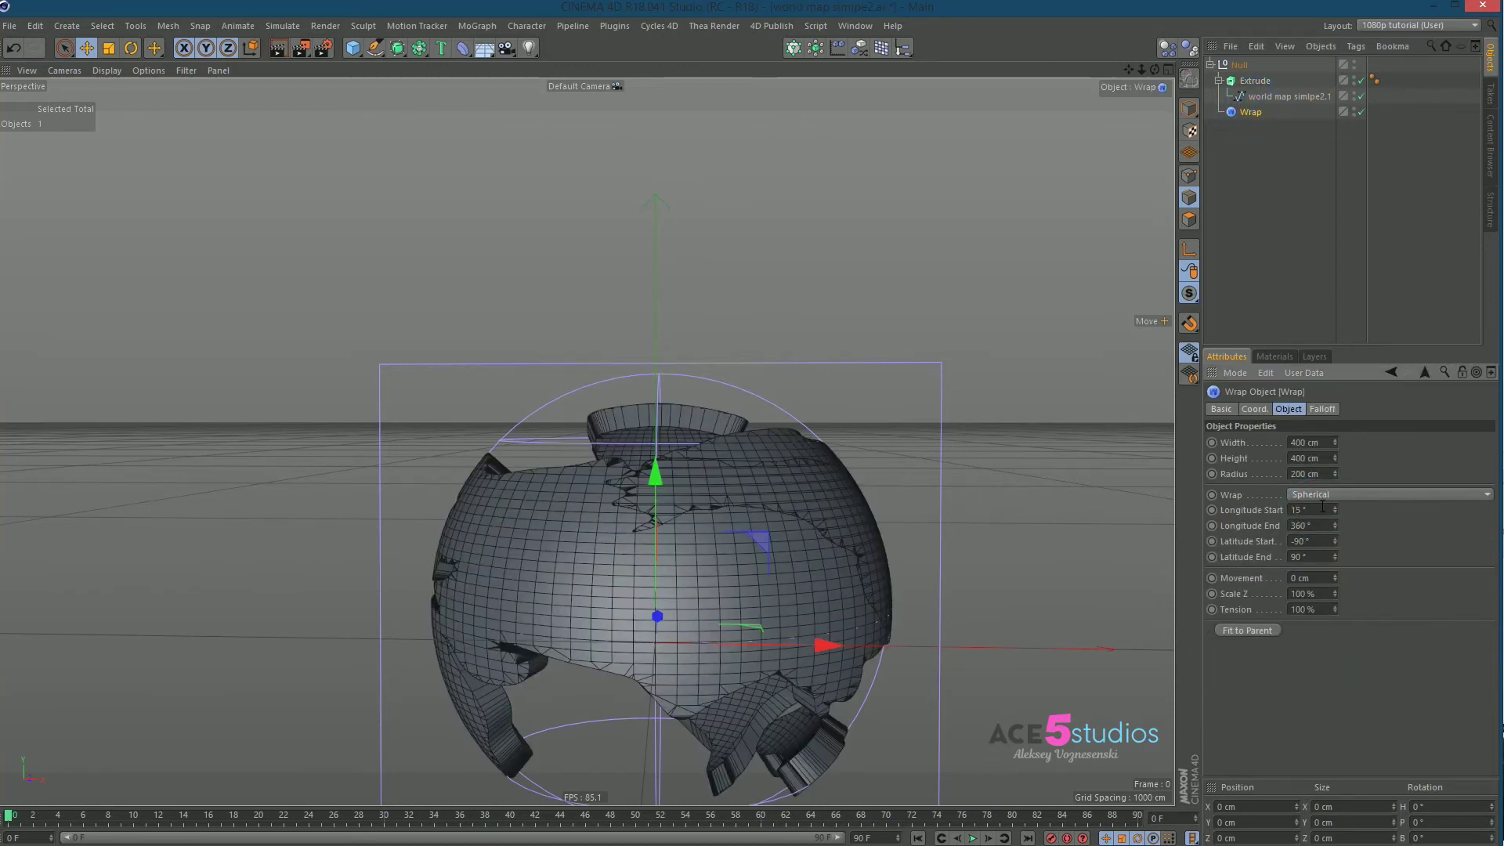
{"action": "left_click_drag", "start_coordinate": [757, 465], "coordinate": [735, 650], "text": "alt"}
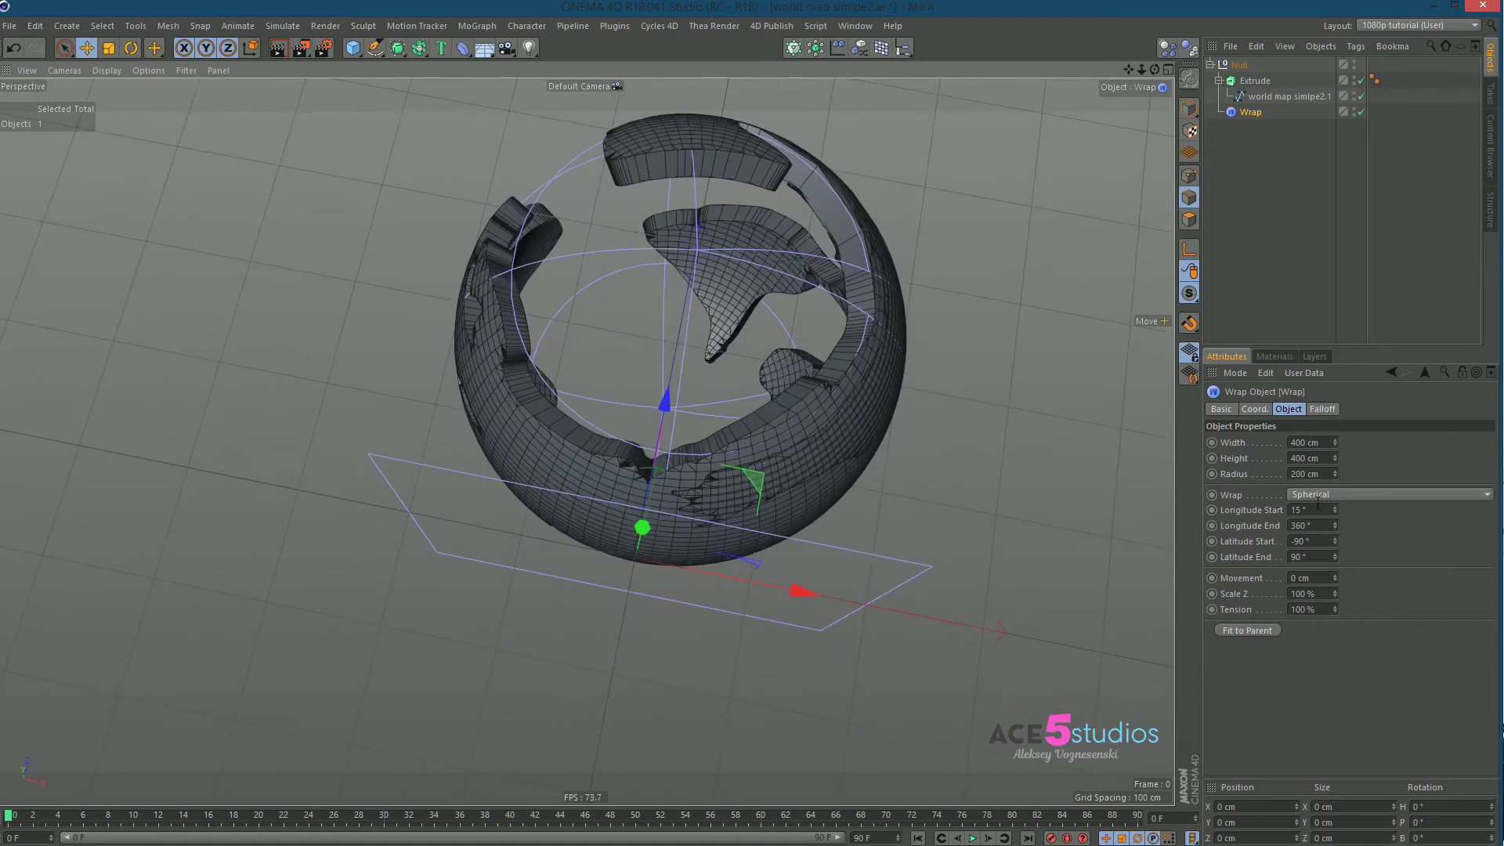
{"action": "left_click_drag", "start_coordinate": [1334, 510], "coordinate": [1334, 443]}
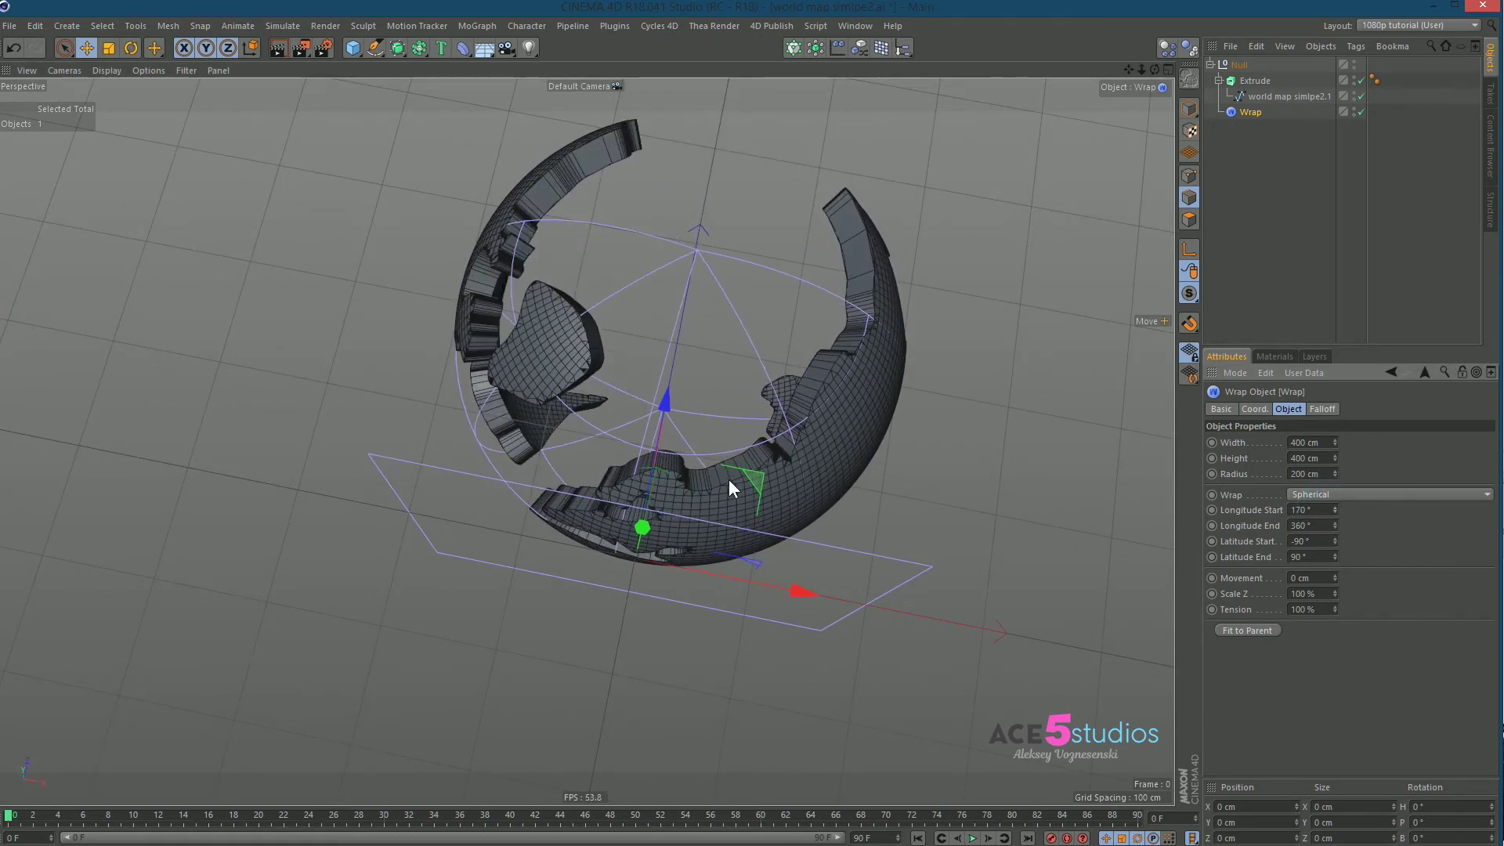
{"action": "left_click_drag", "start_coordinate": [729, 483], "coordinate": [741, 369], "text": "alt"}
{"action": "double_click", "coordinate": [1313, 510]}
{"action": "type", "text": "0"}
{"action": "key", "text": "Return"}
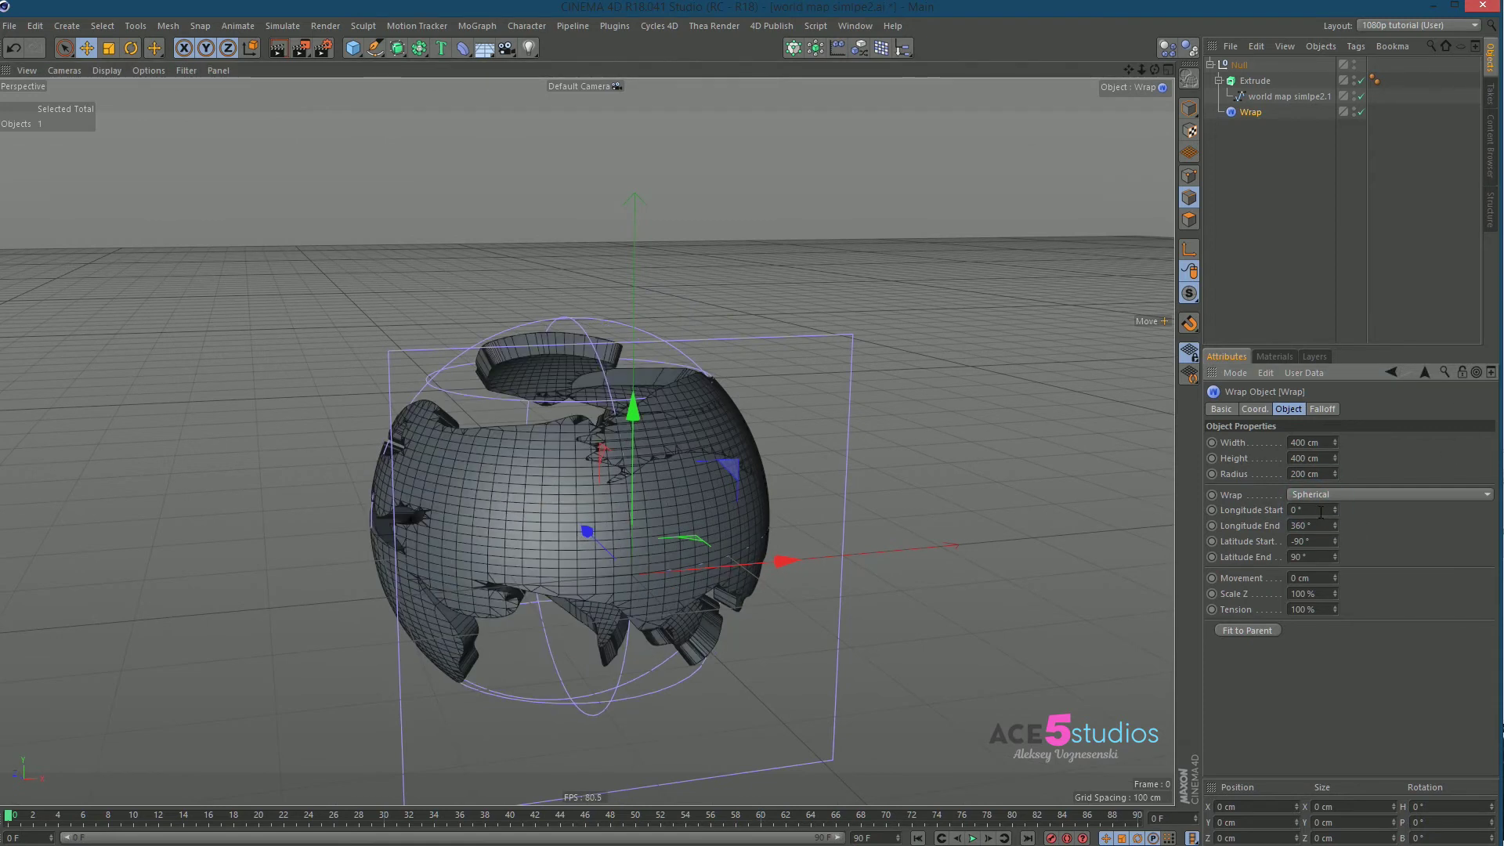
- Turn off the Wrap deformer, scale the Extrude object down uniformly to about the Wrap frame's width, and re-enable Wrap
{"action": "left_click", "coordinate": [1361, 112]}
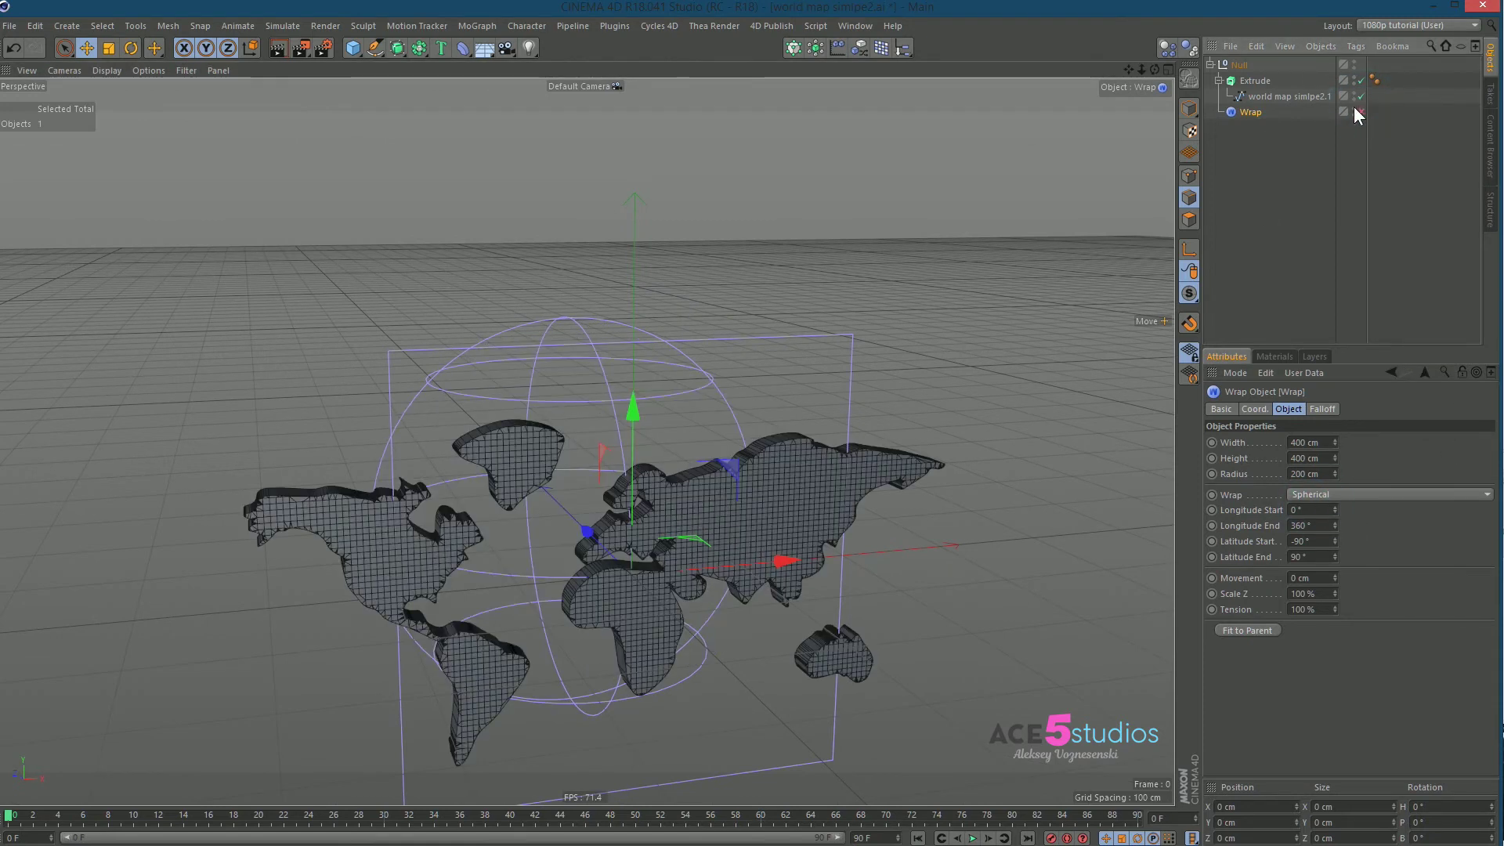
{"action": "left_click_drag", "start_coordinate": [658, 486], "coordinate": [736, 629], "text": "alt"}
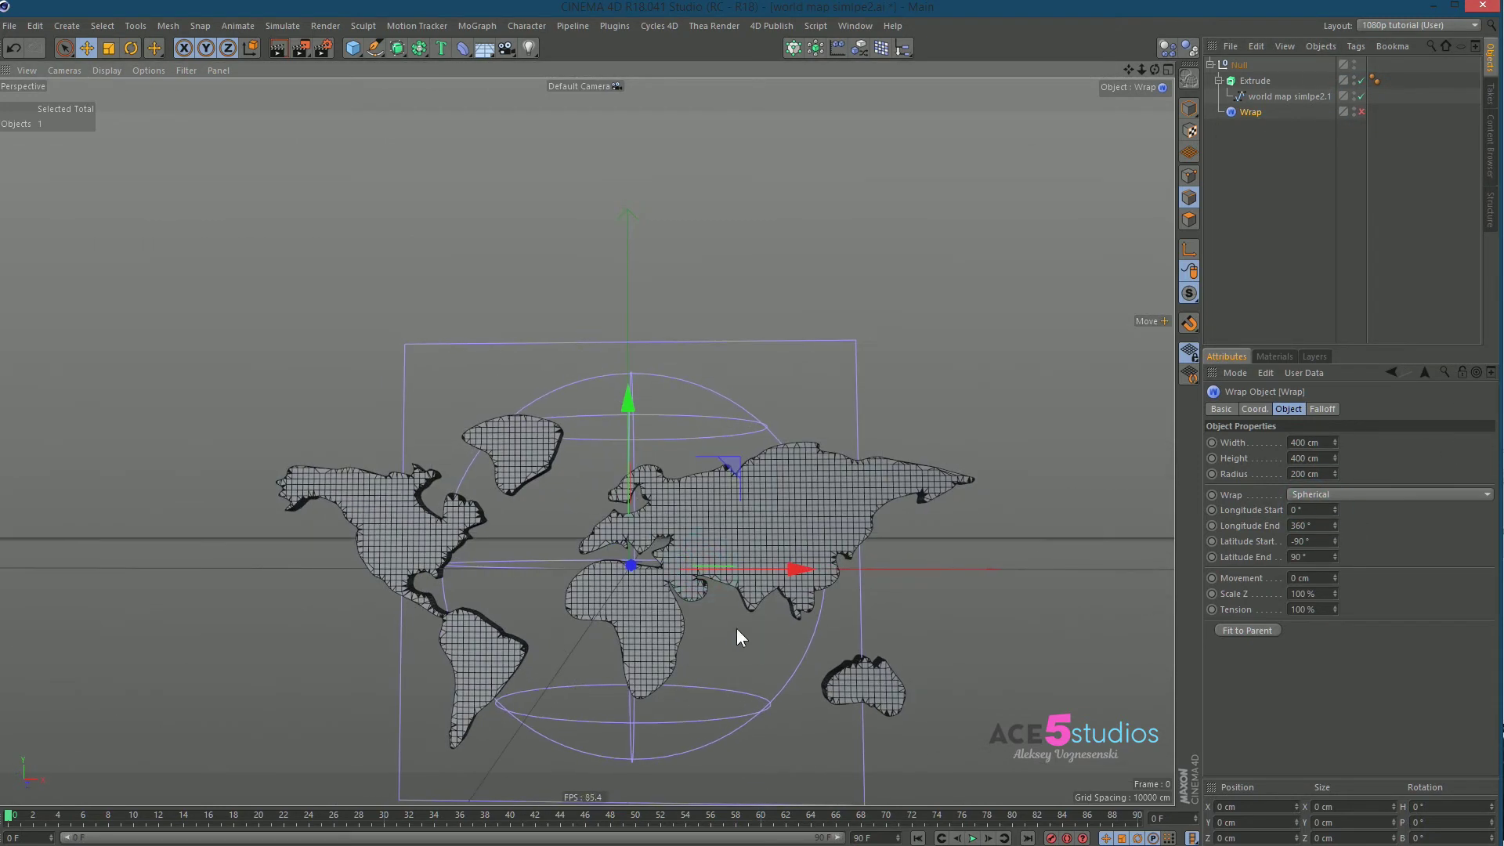
{"action": "left_click", "coordinate": [1254, 91]}
{"action": "key", "text": "t"}
{"action": "left_click_drag", "start_coordinate": [1042, 399], "coordinate": [794, 450]}
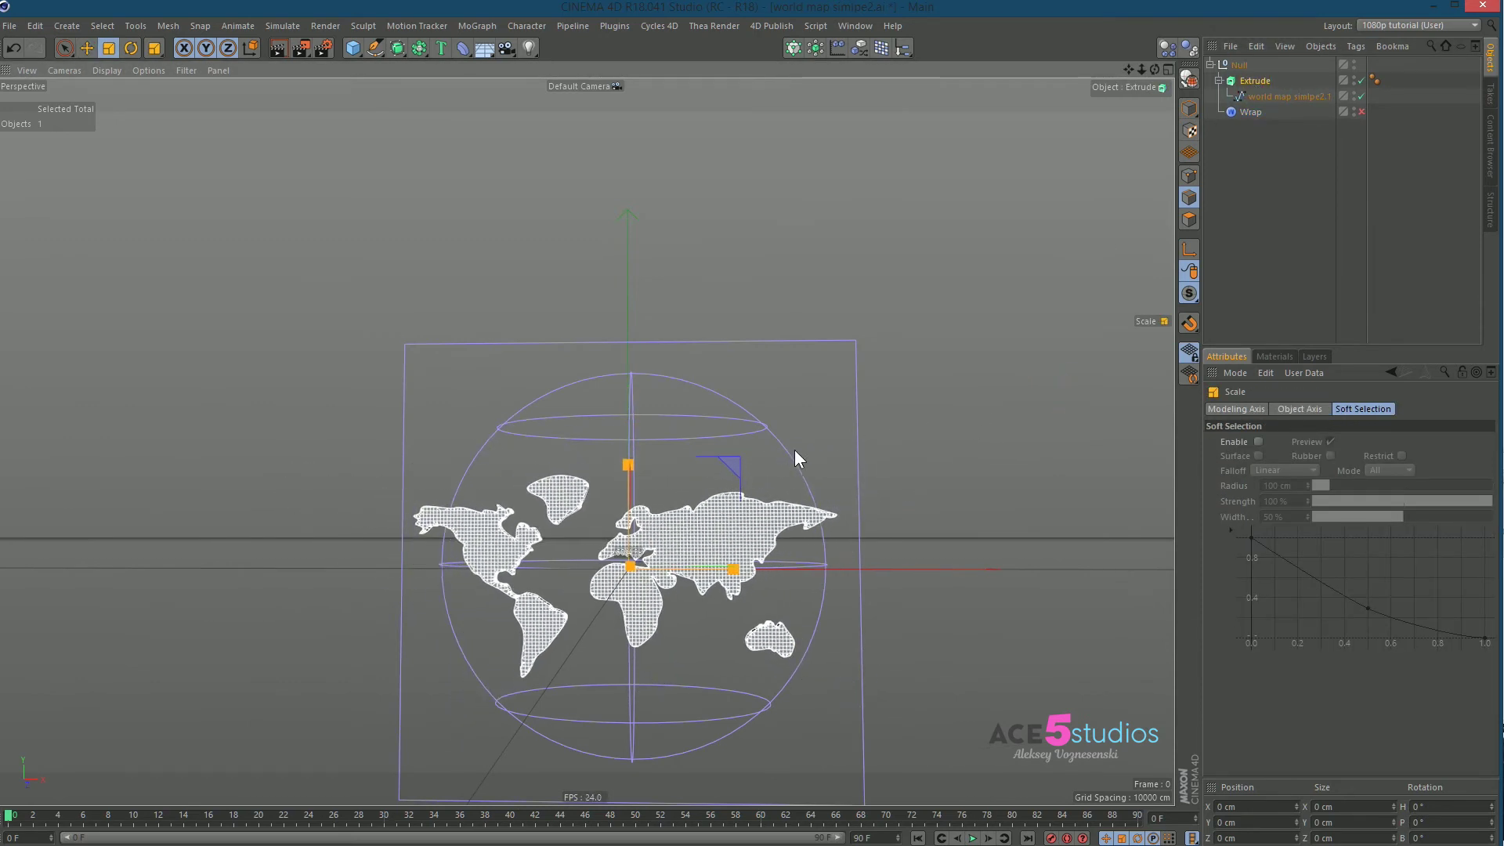
{"action": "left_click_drag", "start_coordinate": [597, 241], "coordinate": [456, 368], "text": "alt"}
{"action": "left_click", "coordinate": [1362, 111]}
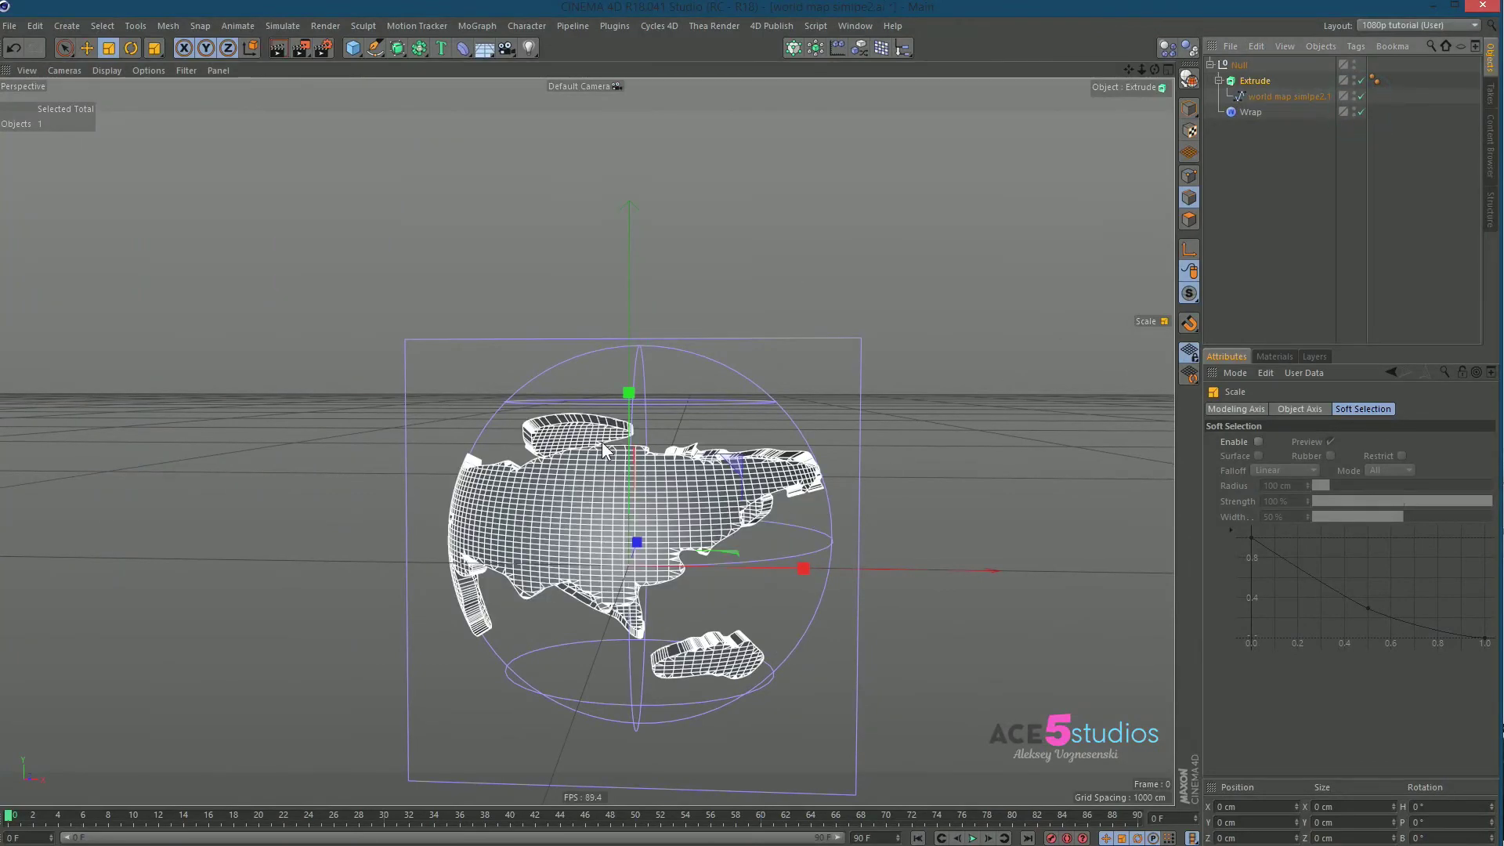
- Stretch the Extrude object along the Y axis so the continents cover more of the sphere's height
{"action": "left_click_drag", "start_coordinate": [604, 449], "coordinate": [1083, 380], "text": "alt"}
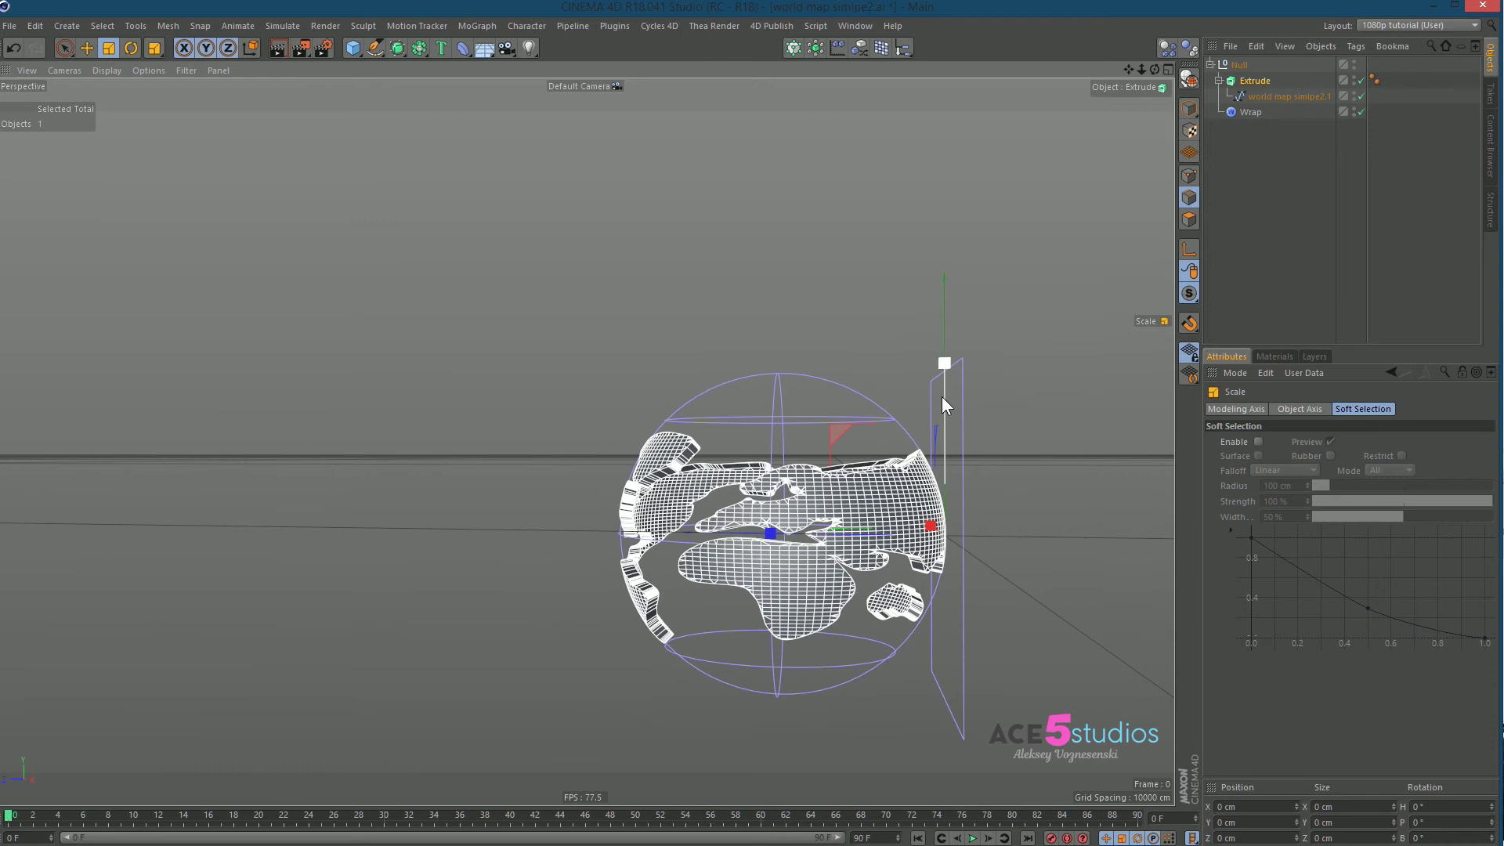
{"action": "left_click_drag", "start_coordinate": [943, 397], "coordinate": [958, 297]}
{"action": "left_click_drag", "start_coordinate": [901, 470], "coordinate": [1110, 385], "text": "alt"}
{"action": "mouse_move", "coordinate": [1022, 409]}
{"action": "left_mouse_down", "text": "alt"}
{"action": "mouse_move", "coordinate": [1066, 539]}
{"action": "mouse_move", "coordinate": [1157, 553]}
{"action": "mouse_move", "coordinate": [690, 520]}
{"action": "mouse_move", "coordinate": [803, 448]}
{"action": "mouse_move", "coordinate": [840, 532]}
{"action": "left_mouse_up", "text": "alt"}
{"action": "left_click", "coordinate": [1342, 266]}
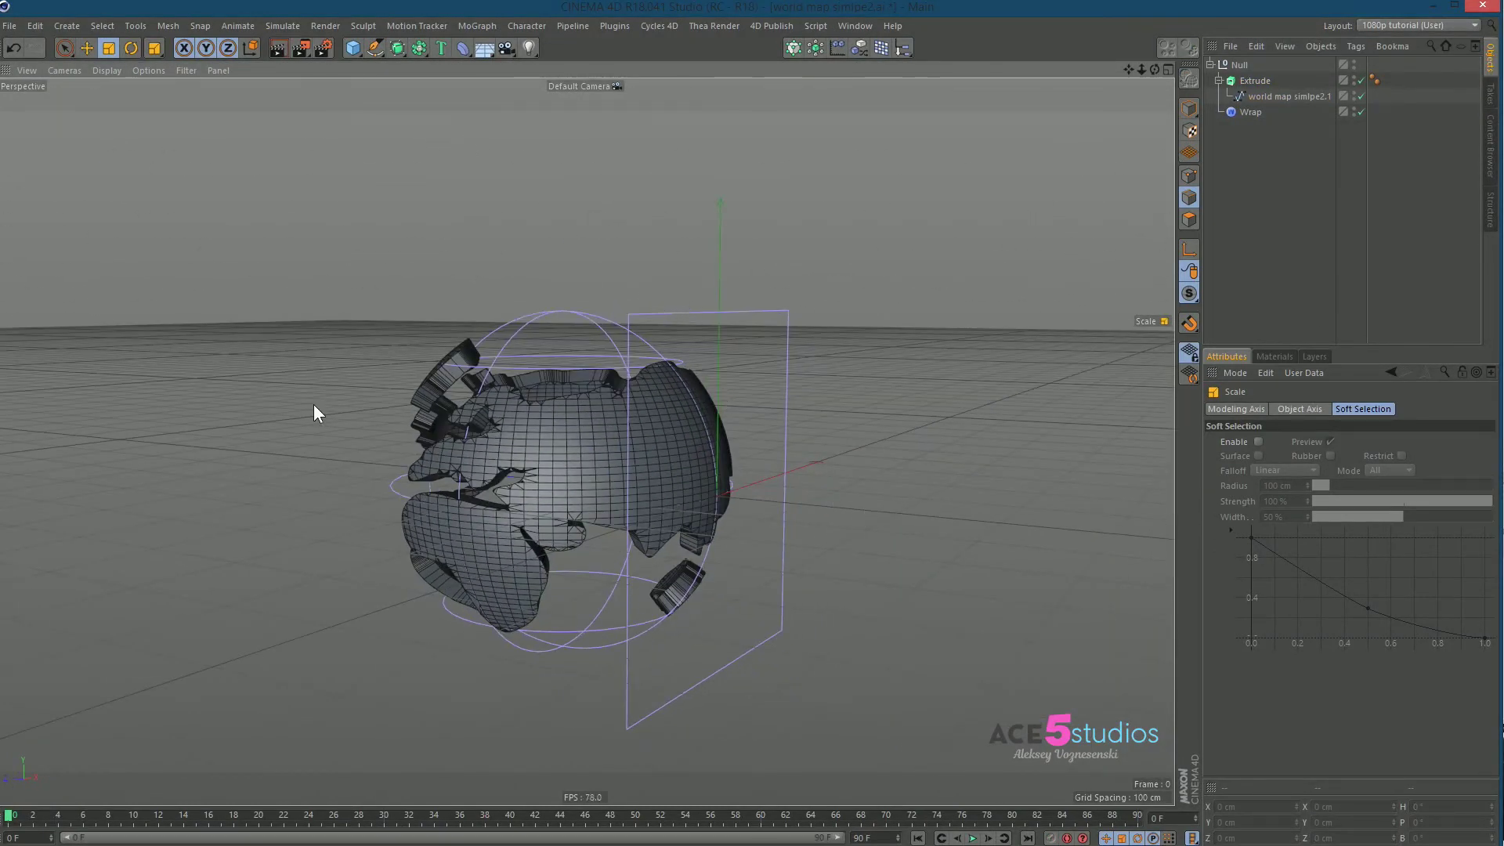
- Add a Sphere primitive with 102 segments
{"action": "left_click", "coordinate": [353, 48]}
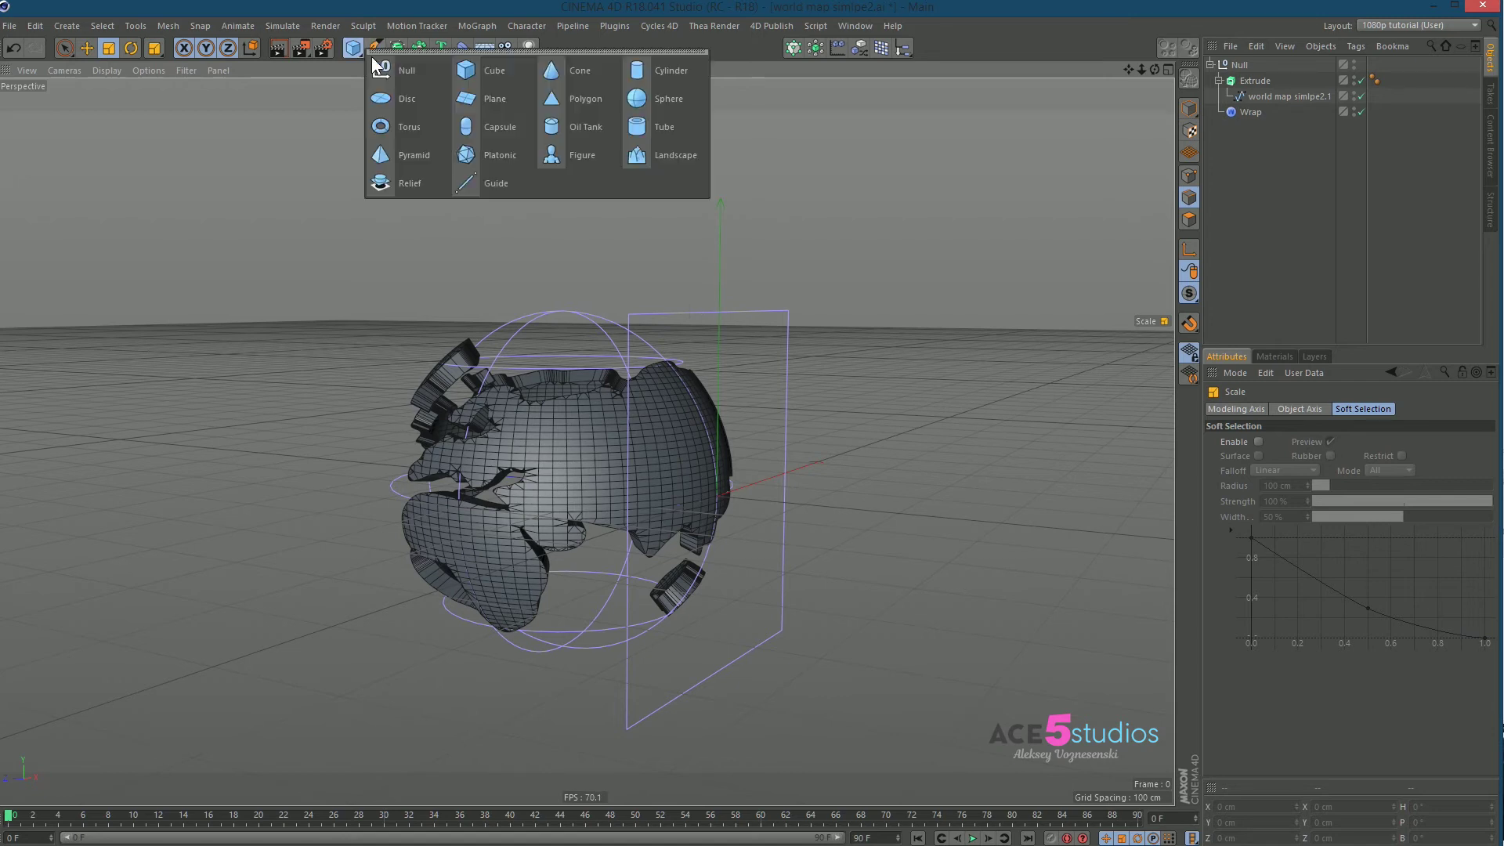
{"action": "left_click", "coordinate": [660, 93]}
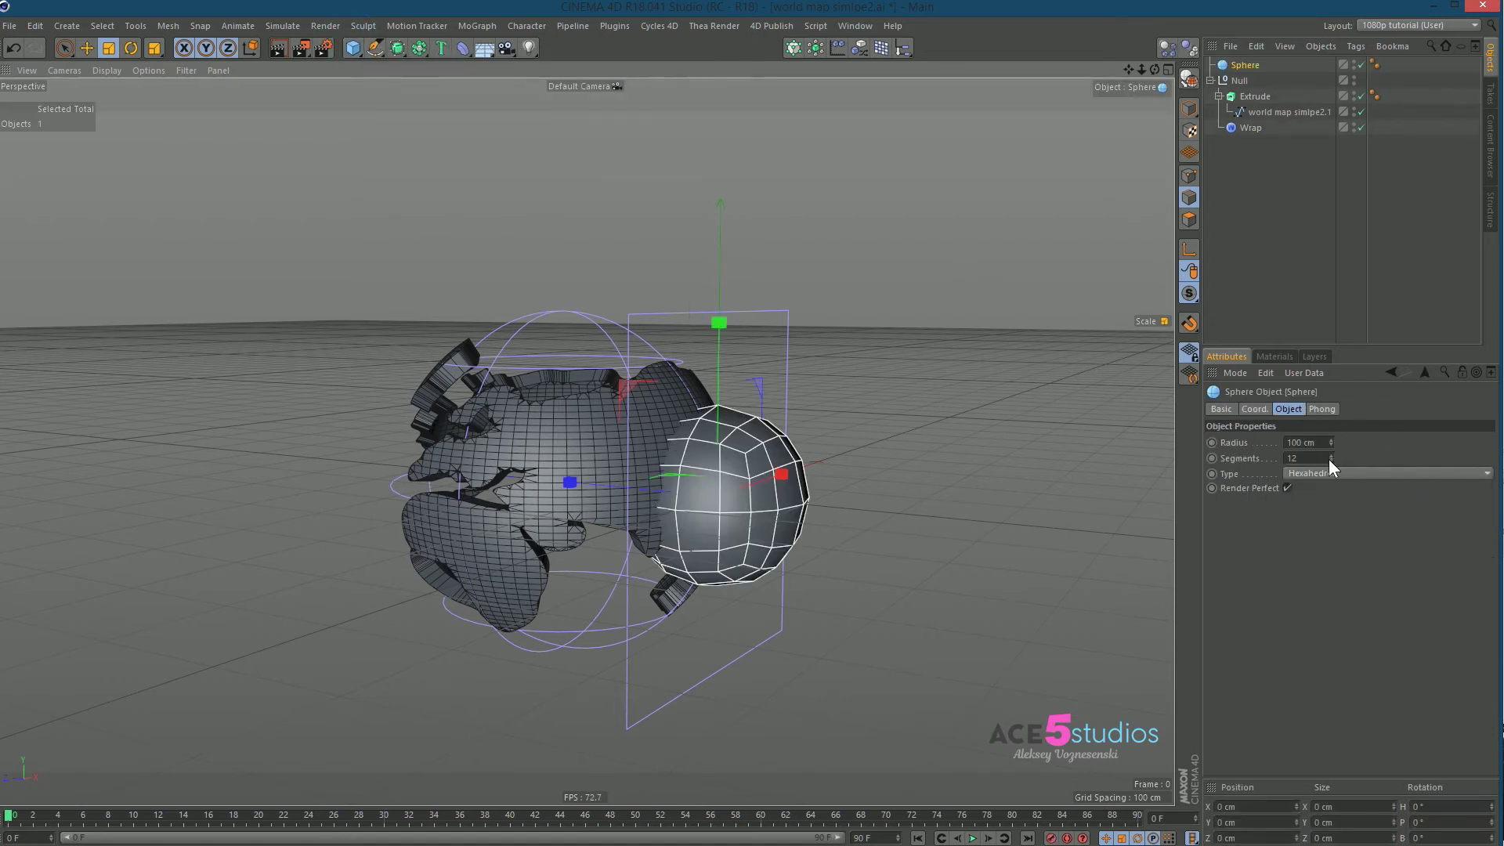
{"action": "left_click_drag", "start_coordinate": [1330, 458], "coordinate": [1330, 392]}
{"action": "left_click", "coordinate": [1246, 147]}
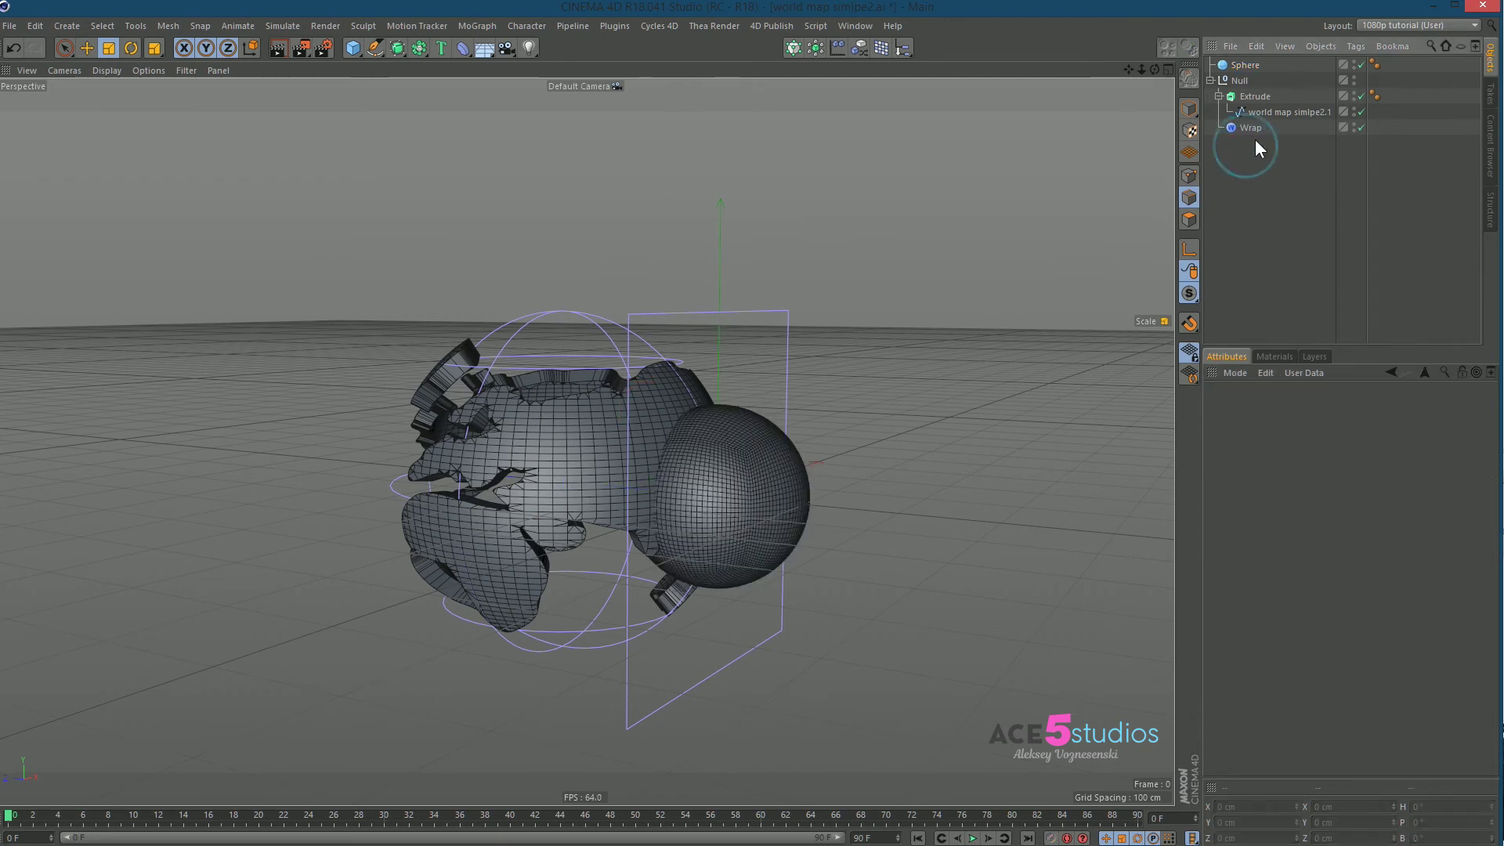
- Set the sphere's radius to 200 cm to match the Wrap deformer's radius
{"action": "left_click", "coordinate": [1250, 129]}
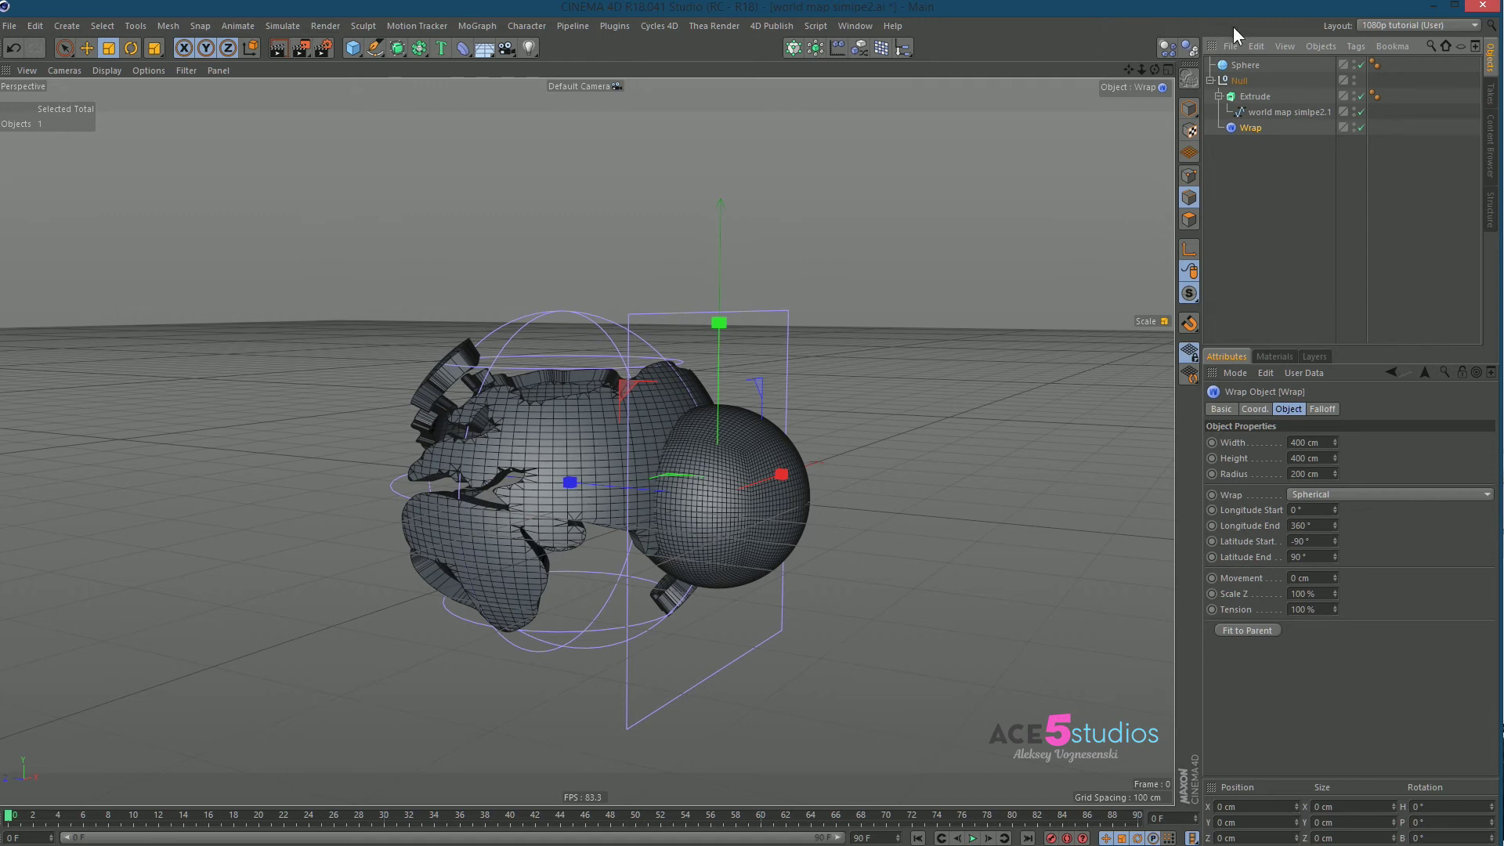
{"action": "left_click", "coordinate": [1250, 66]}
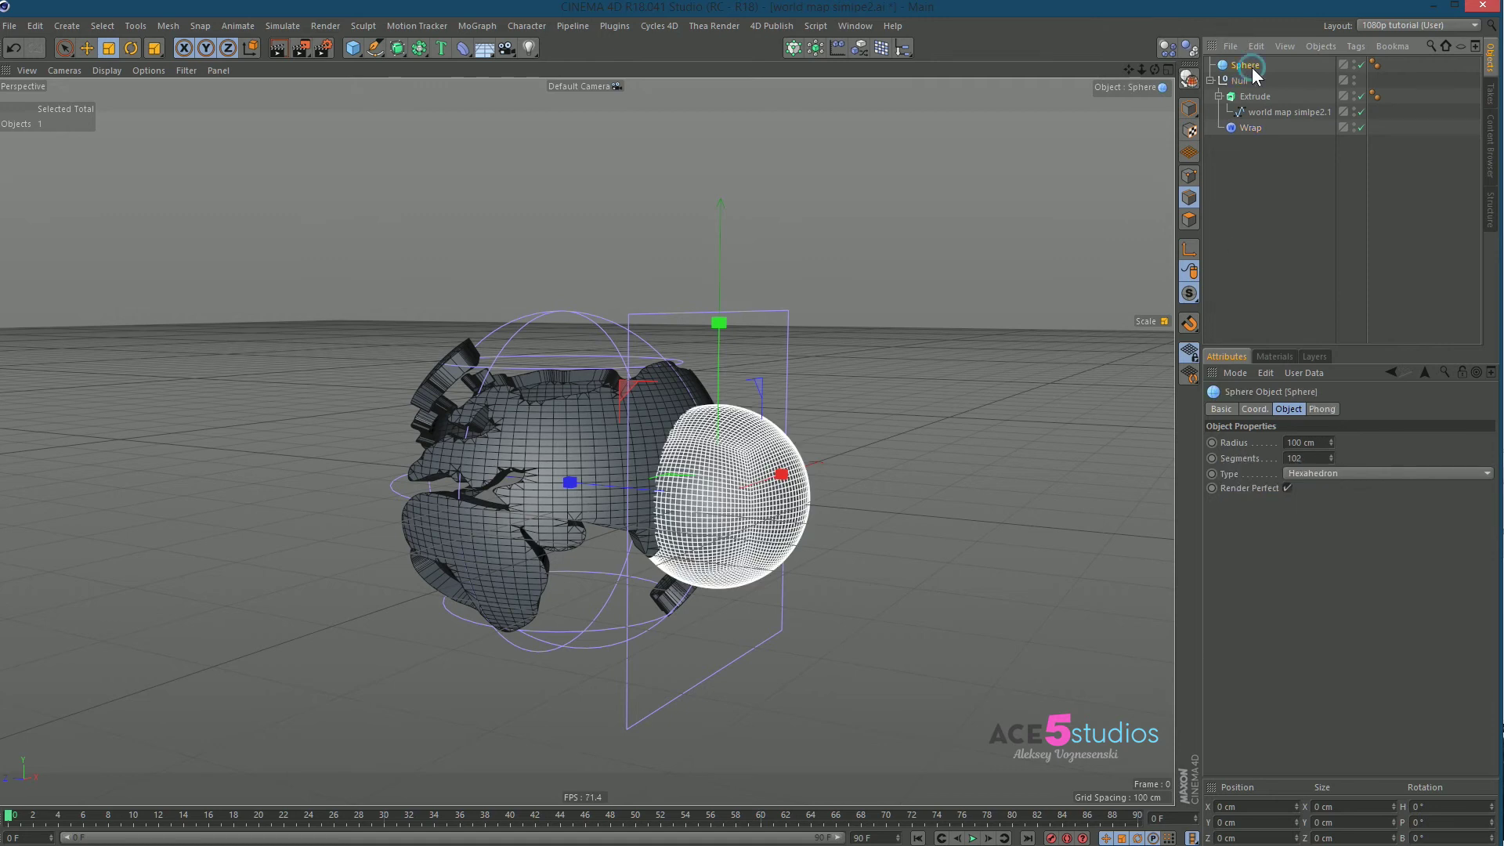
{"action": "key", "text": "Return"}
{"action": "double_click", "coordinate": [1301, 442]}
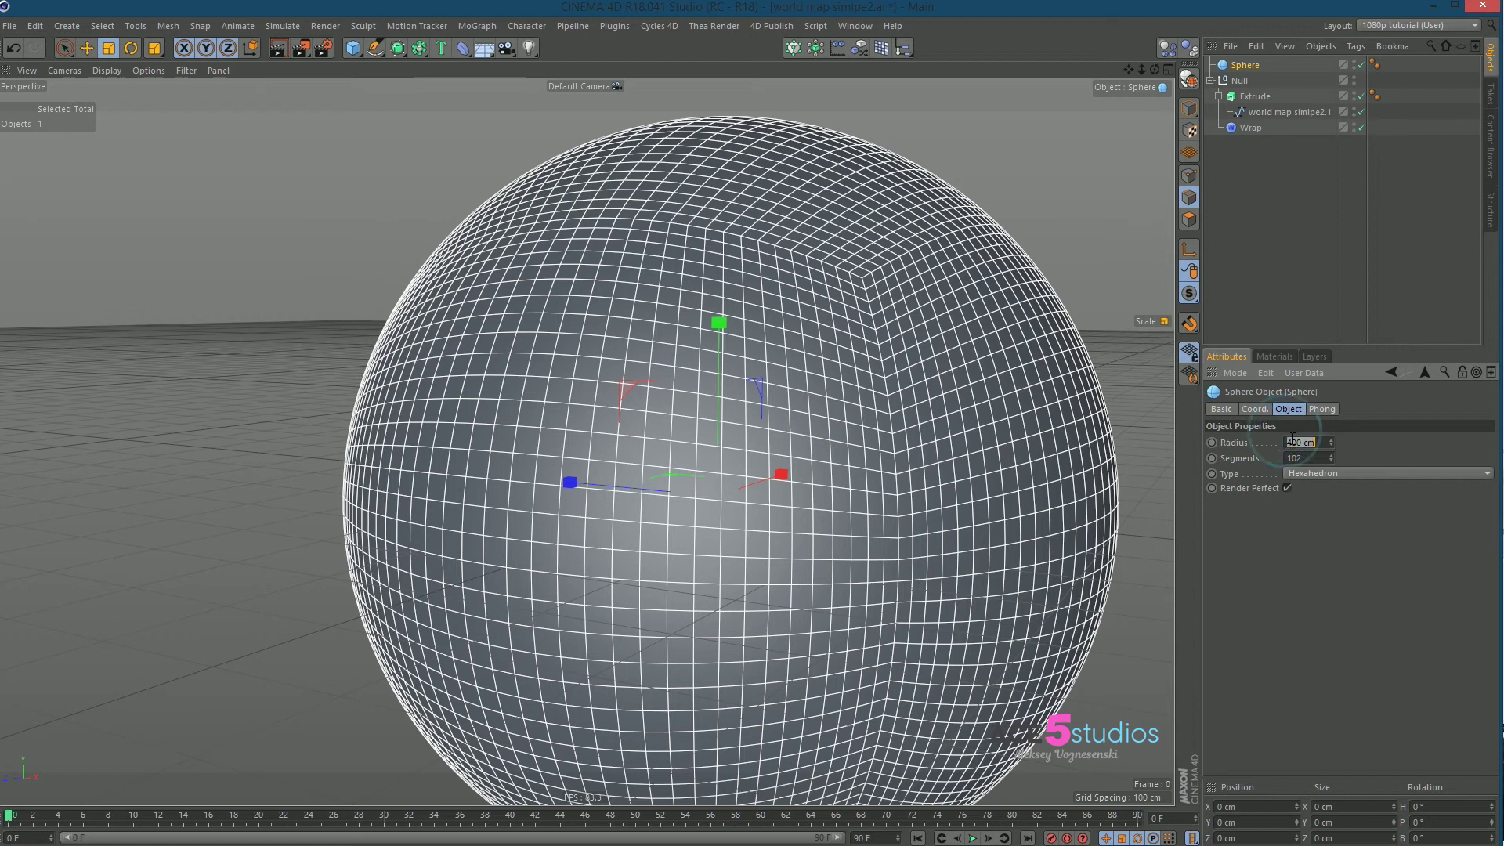
{"action": "type", "text": "200"}
{"action": "key", "text": "Return"}
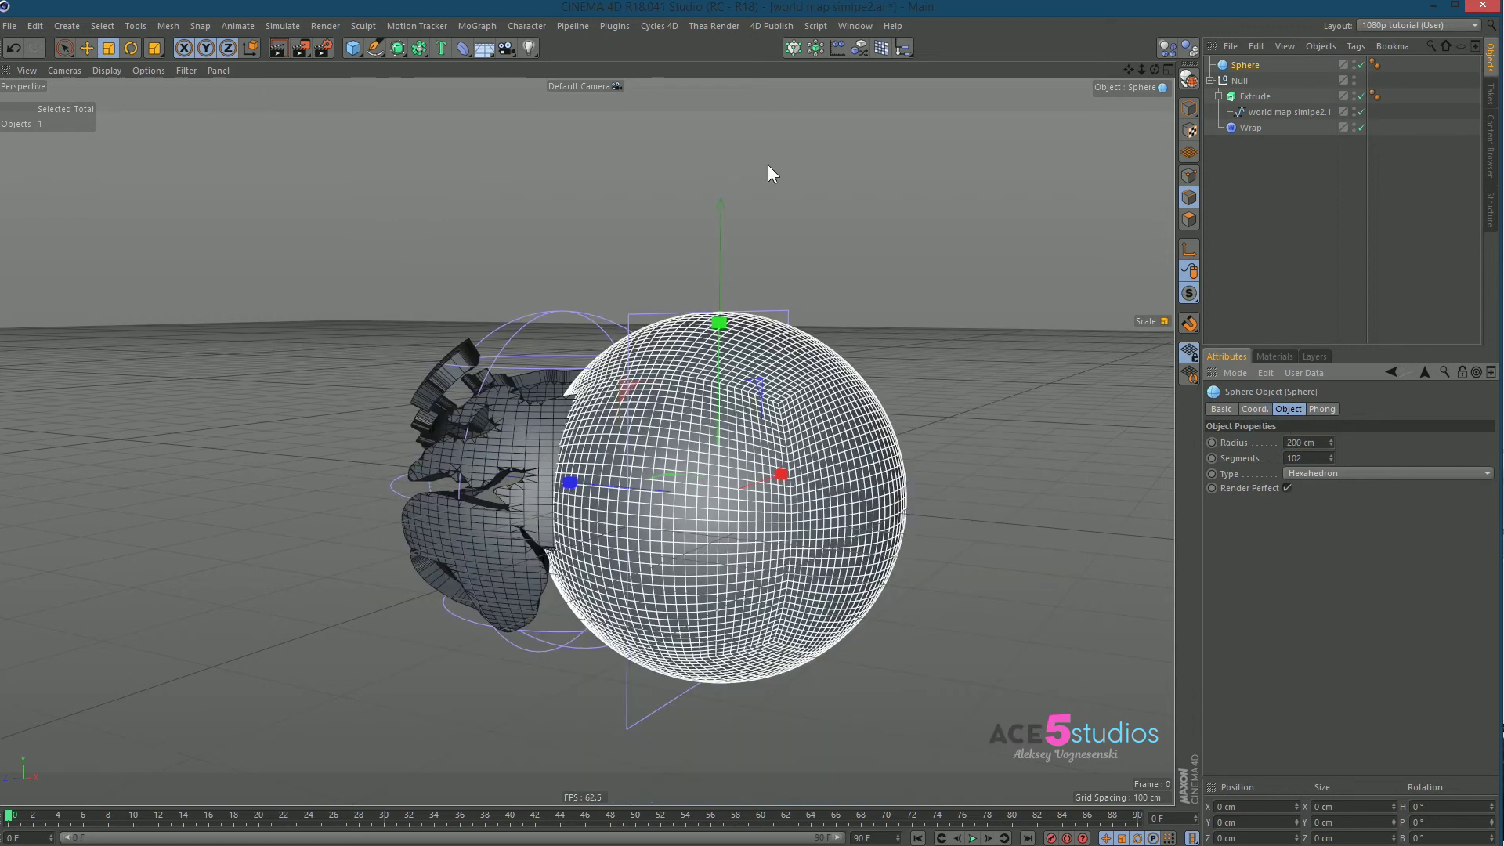
{"action": "left_click_drag", "start_coordinate": [625, 408], "coordinate": [623, 408], "text": "alt"}
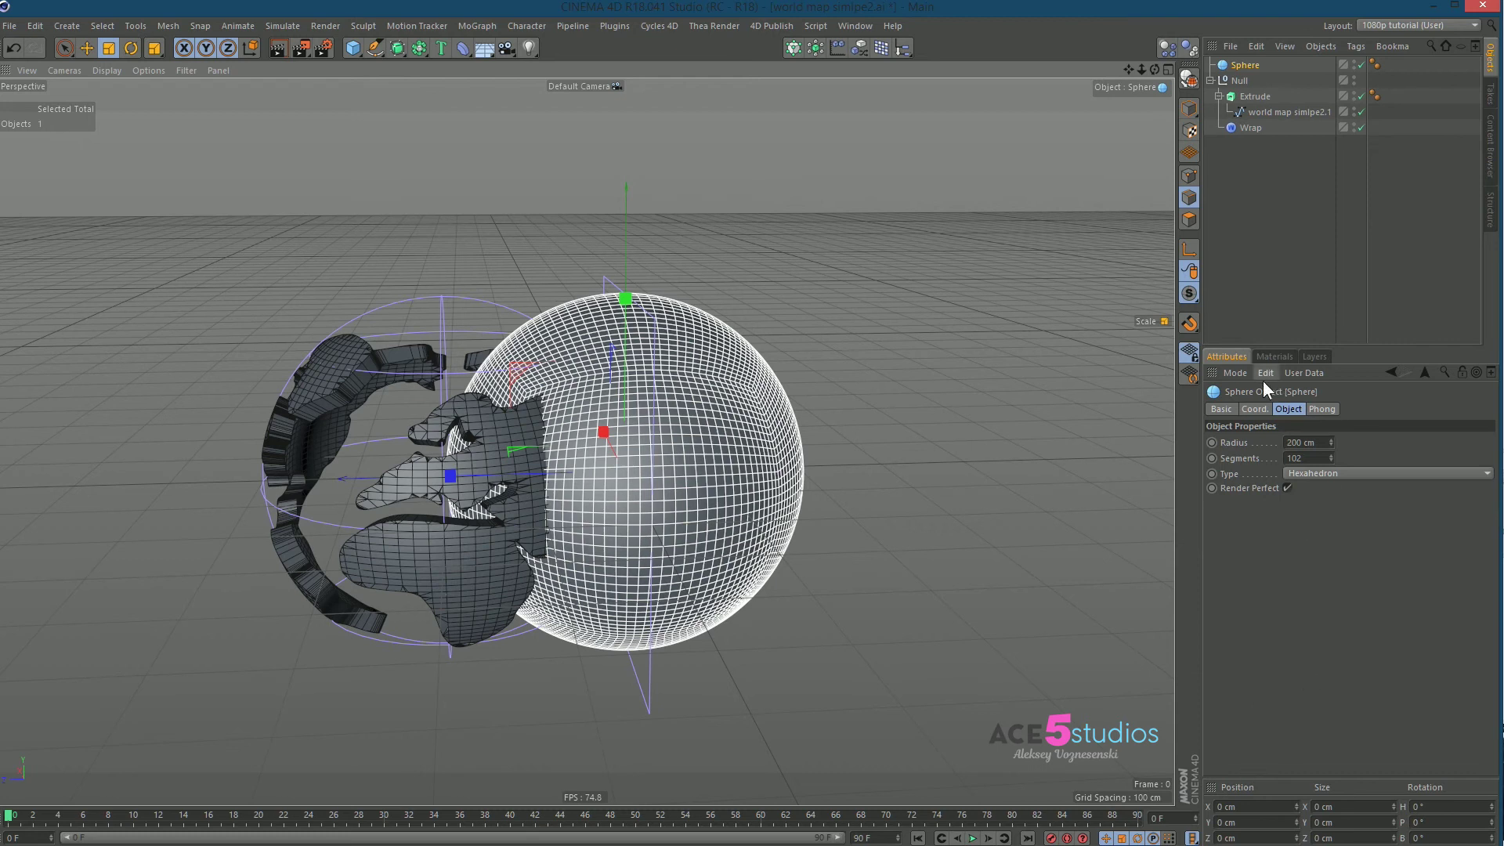
- Move the sphere along Z into the centre of the wrapped continents and set its Z position to 200 cm
{"action": "left_click", "coordinate": [1260, 412]}
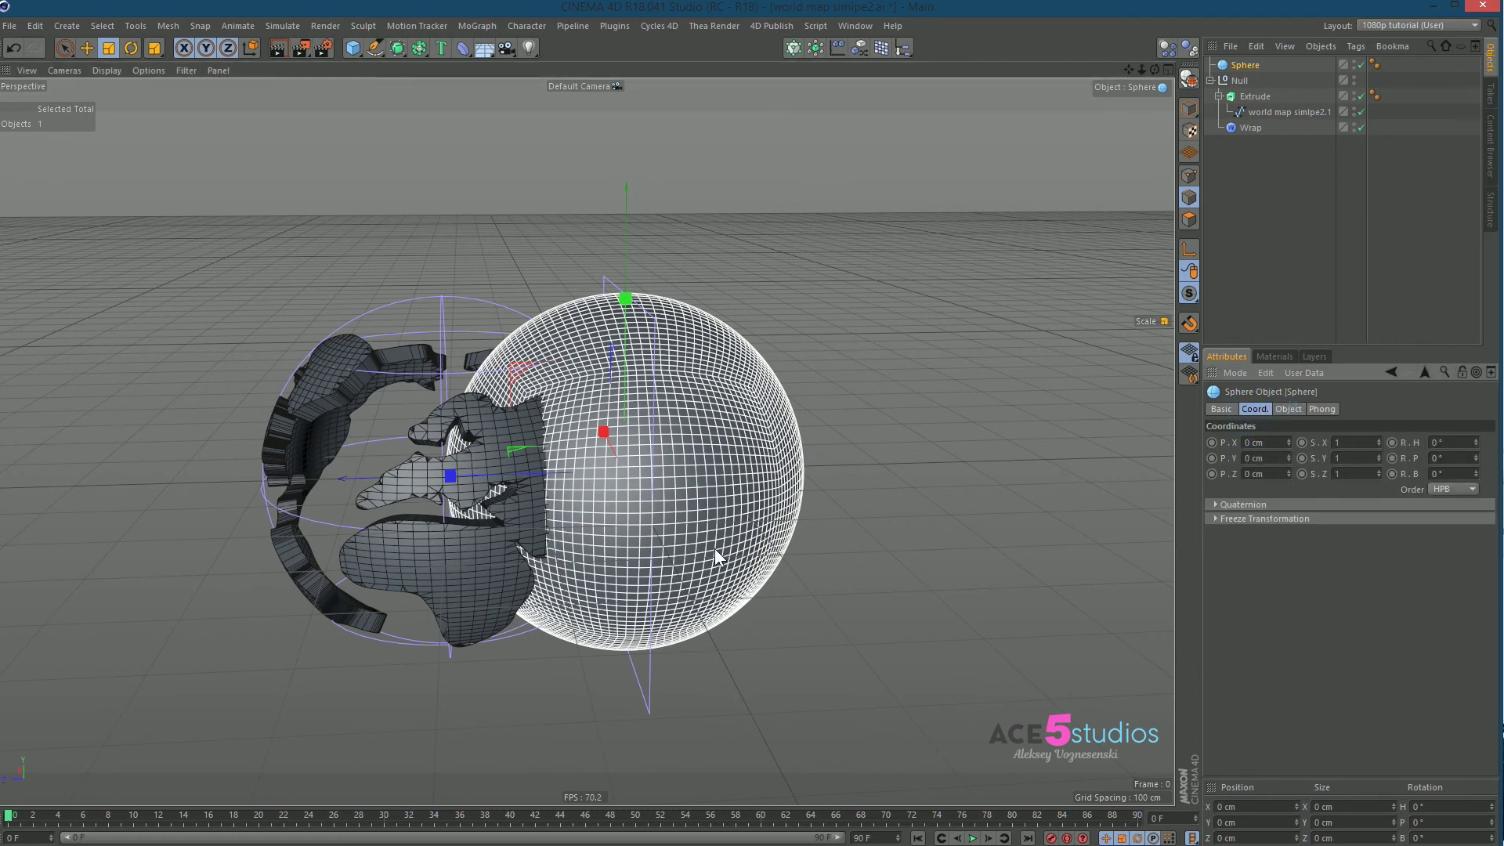
{"action": "key", "text": "e"}
{"action": "left_click_drag", "start_coordinate": [534, 474], "coordinate": [360, 484]}
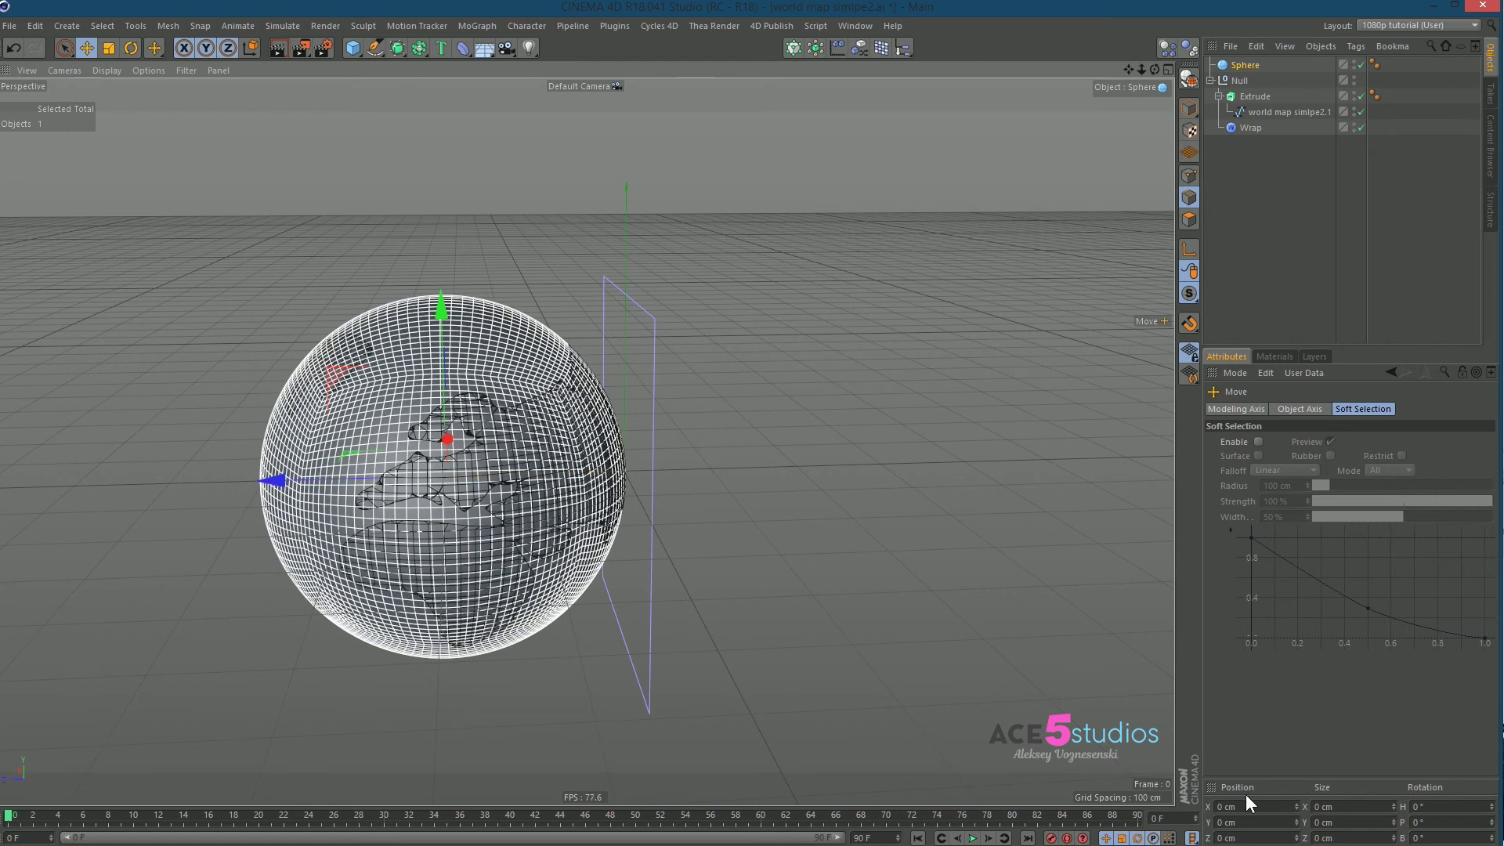
{"action": "left_click", "coordinate": [1231, 64]}
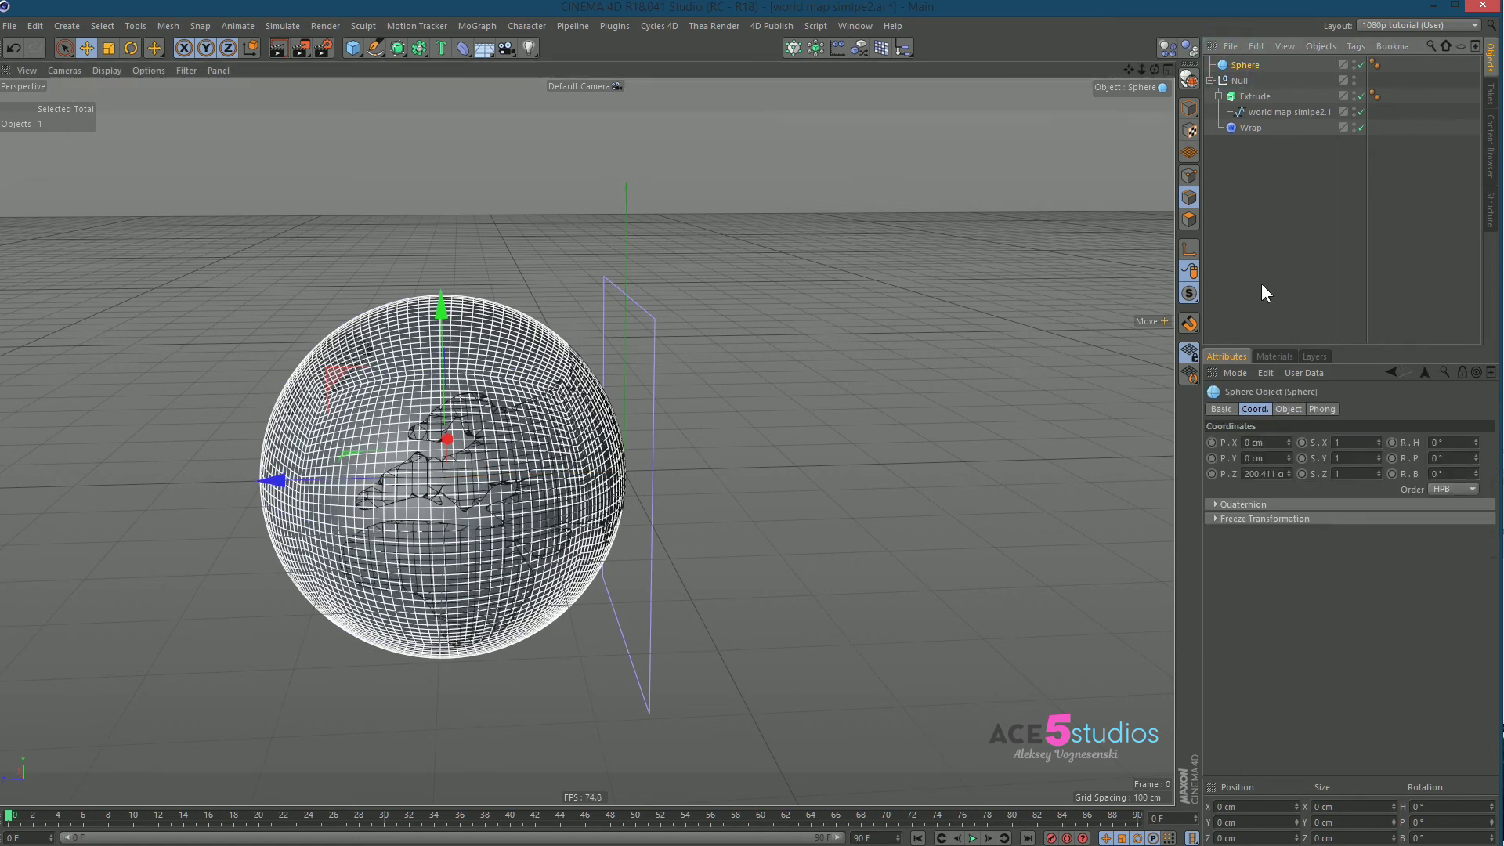
{"action": "left_click", "coordinate": [1265, 474]}
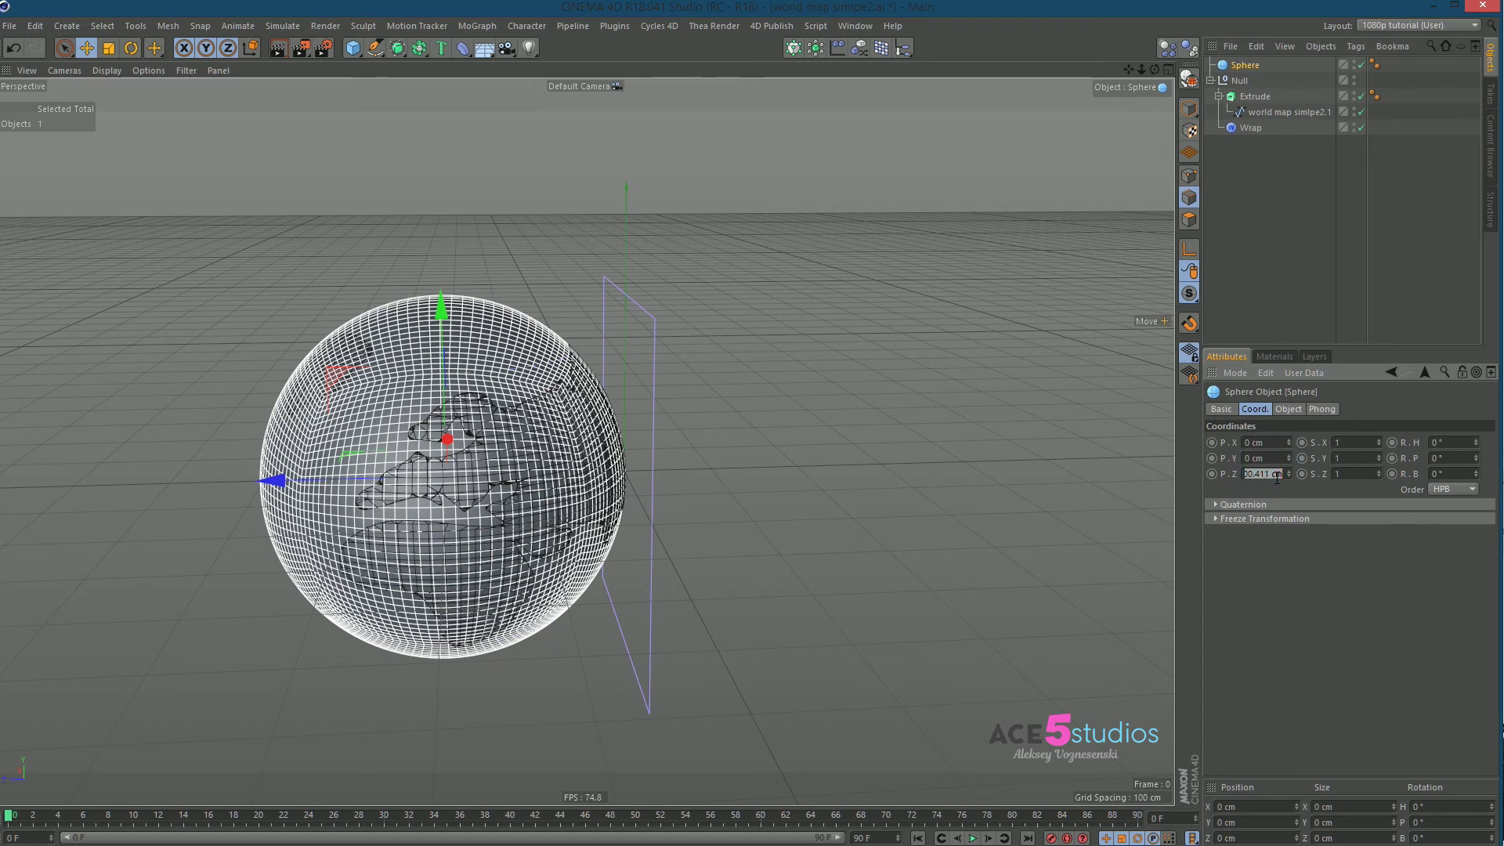
{"action": "type", "text": "200"}
{"action": "key", "text": "Return"}
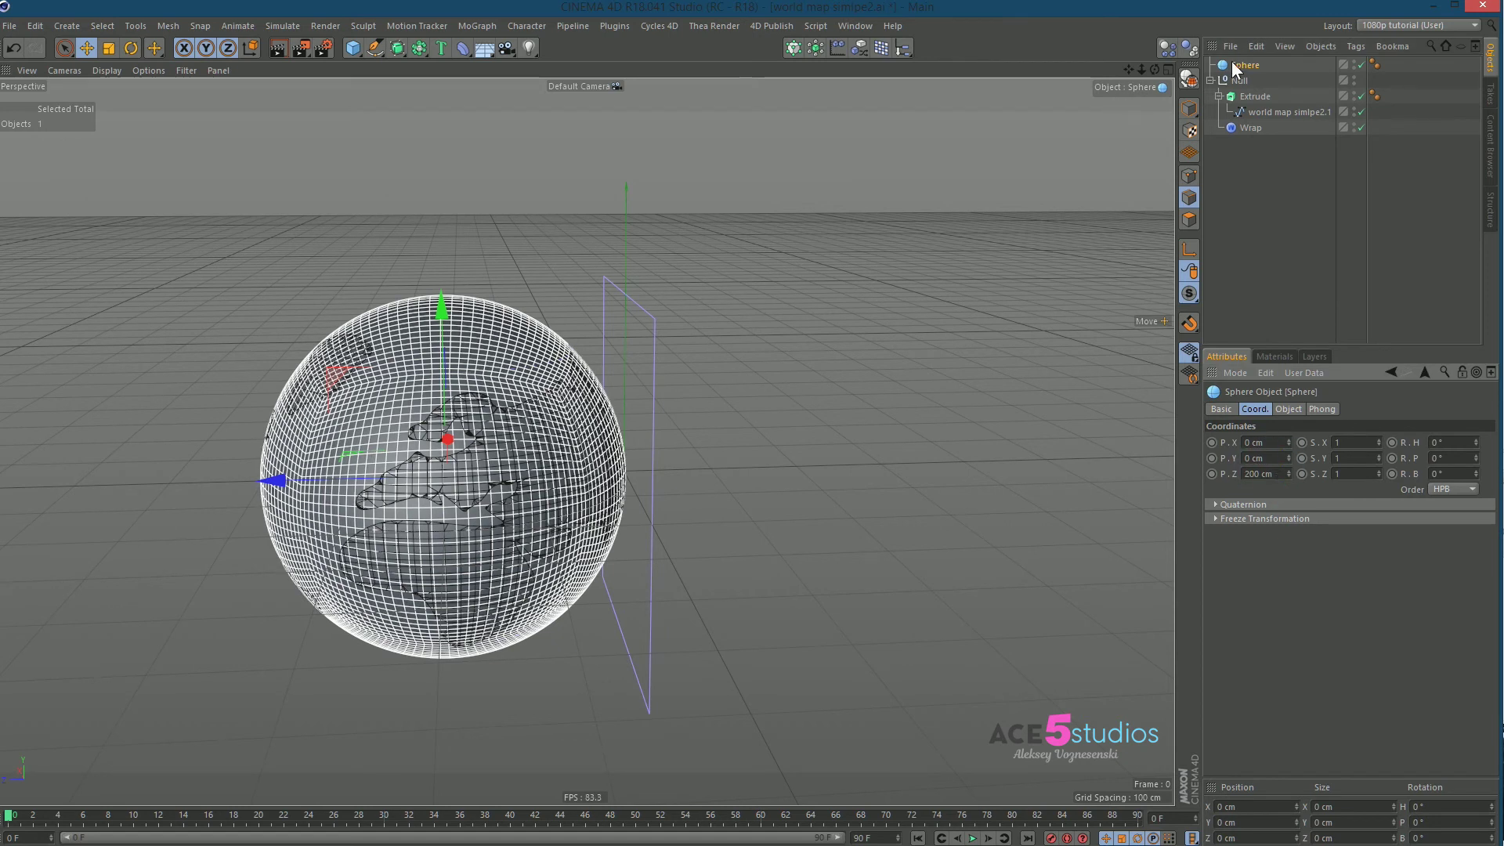
- Scale the sphere down slightly so the continents stand out from its surface
{"action": "key", "text": "t"}
{"action": "left_click_drag", "start_coordinate": [792, 305], "coordinate": [724, 329]}
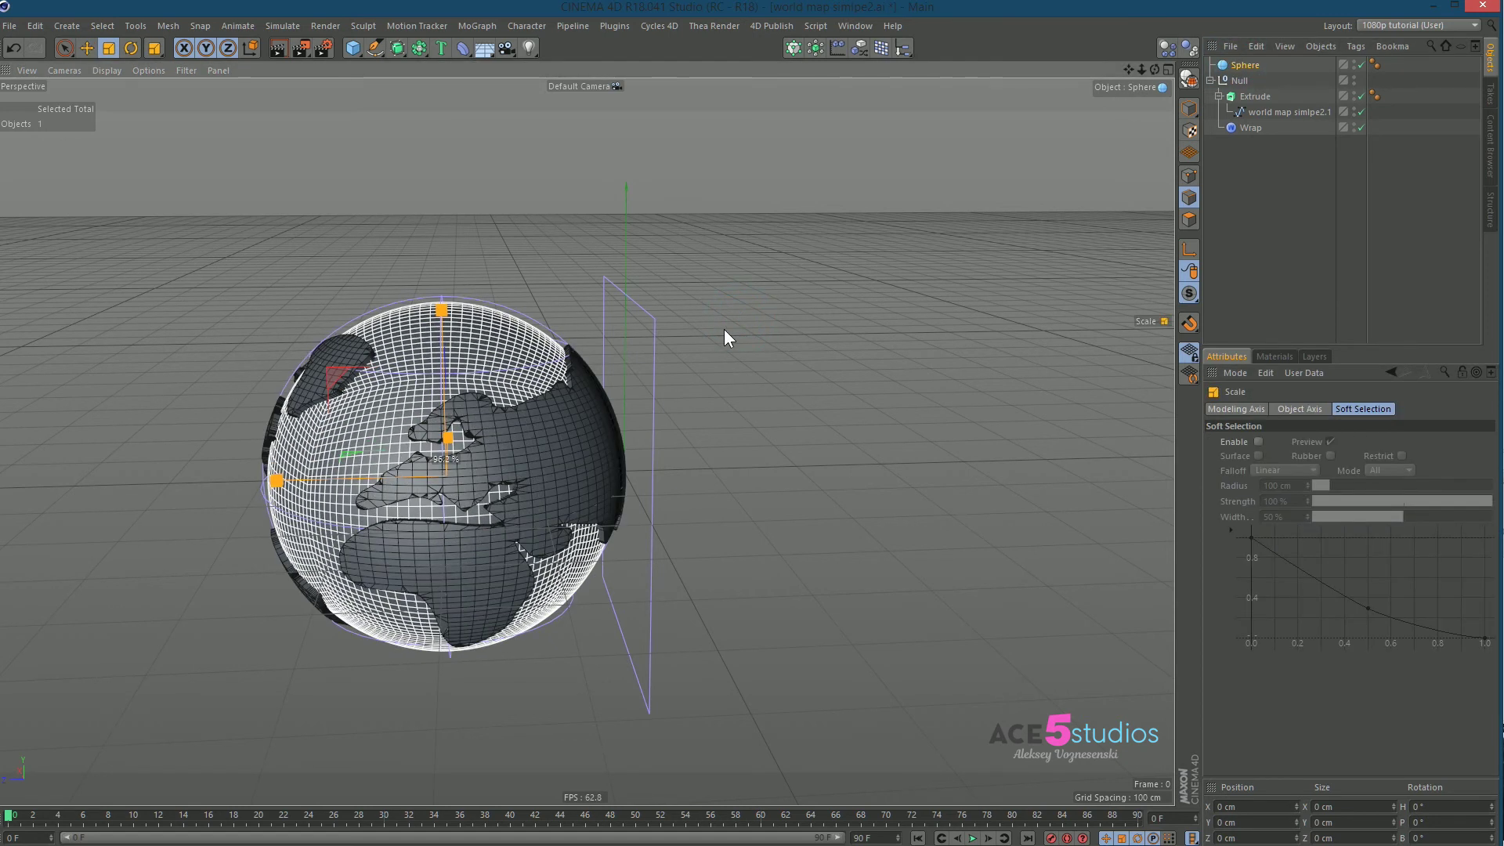
{"action": "left_click", "coordinate": [1229, 195]}
{"action": "left_click_drag", "start_coordinate": [554, 460], "coordinate": [295, 418], "text": "alt"}
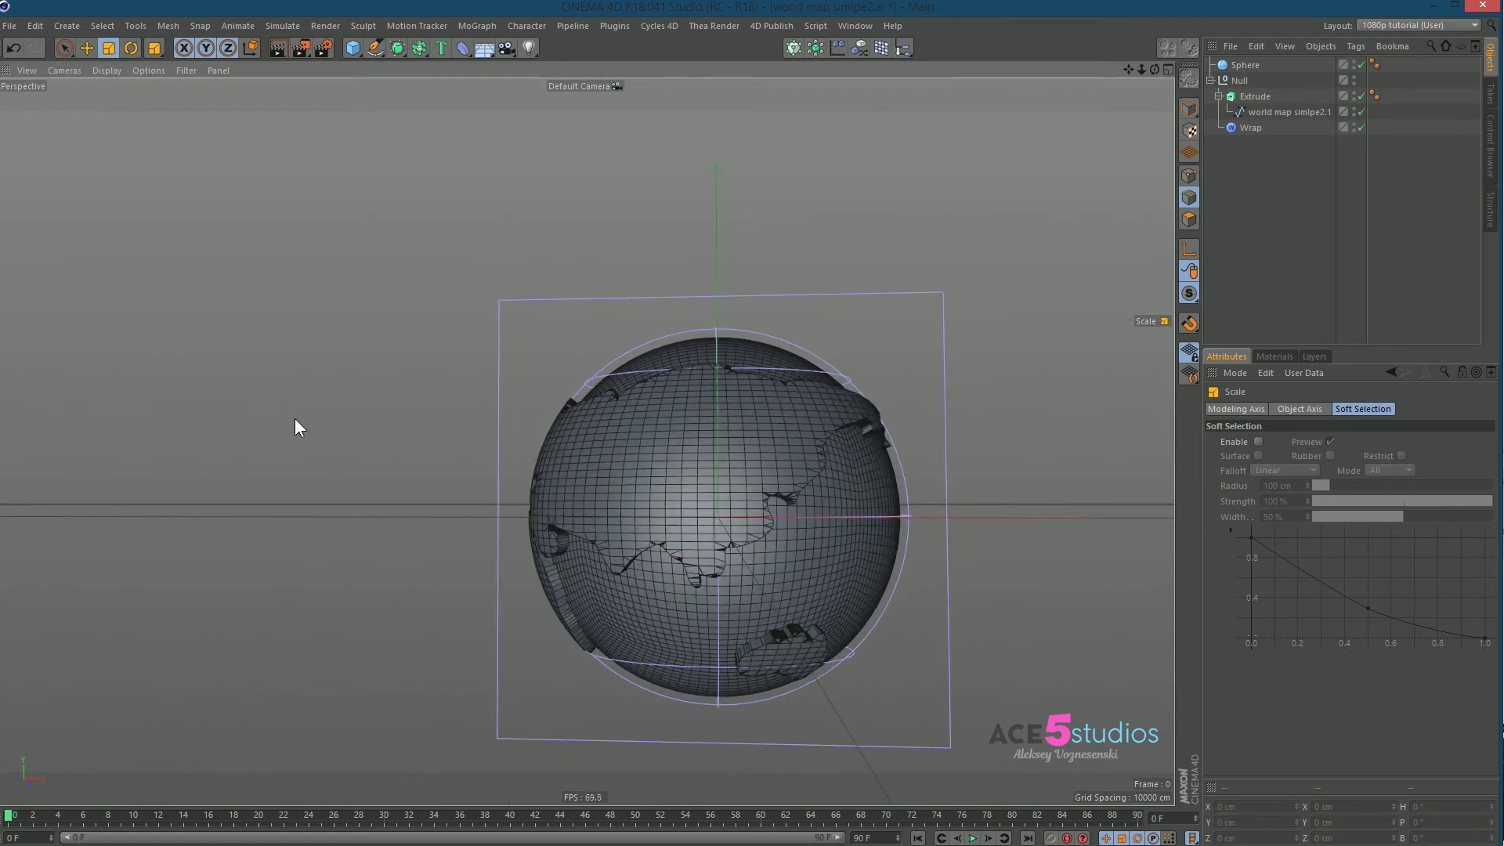
- Create a new bright green material with hue 119°, saturation 100% and value 100%, and apply it to the extruded continents
{"action": "mouse_move", "coordinate": [739, 497]}
{"action": "left_mouse_down", "text": "alt"}
{"action": "mouse_move", "coordinate": [820, 484]}
{"action": "mouse_move", "coordinate": [707, 501]}
{"action": "mouse_move", "coordinate": [686, 475]}
{"action": "left_mouse_up", "text": "alt"}
{"action": "left_click", "coordinate": [1275, 356]}
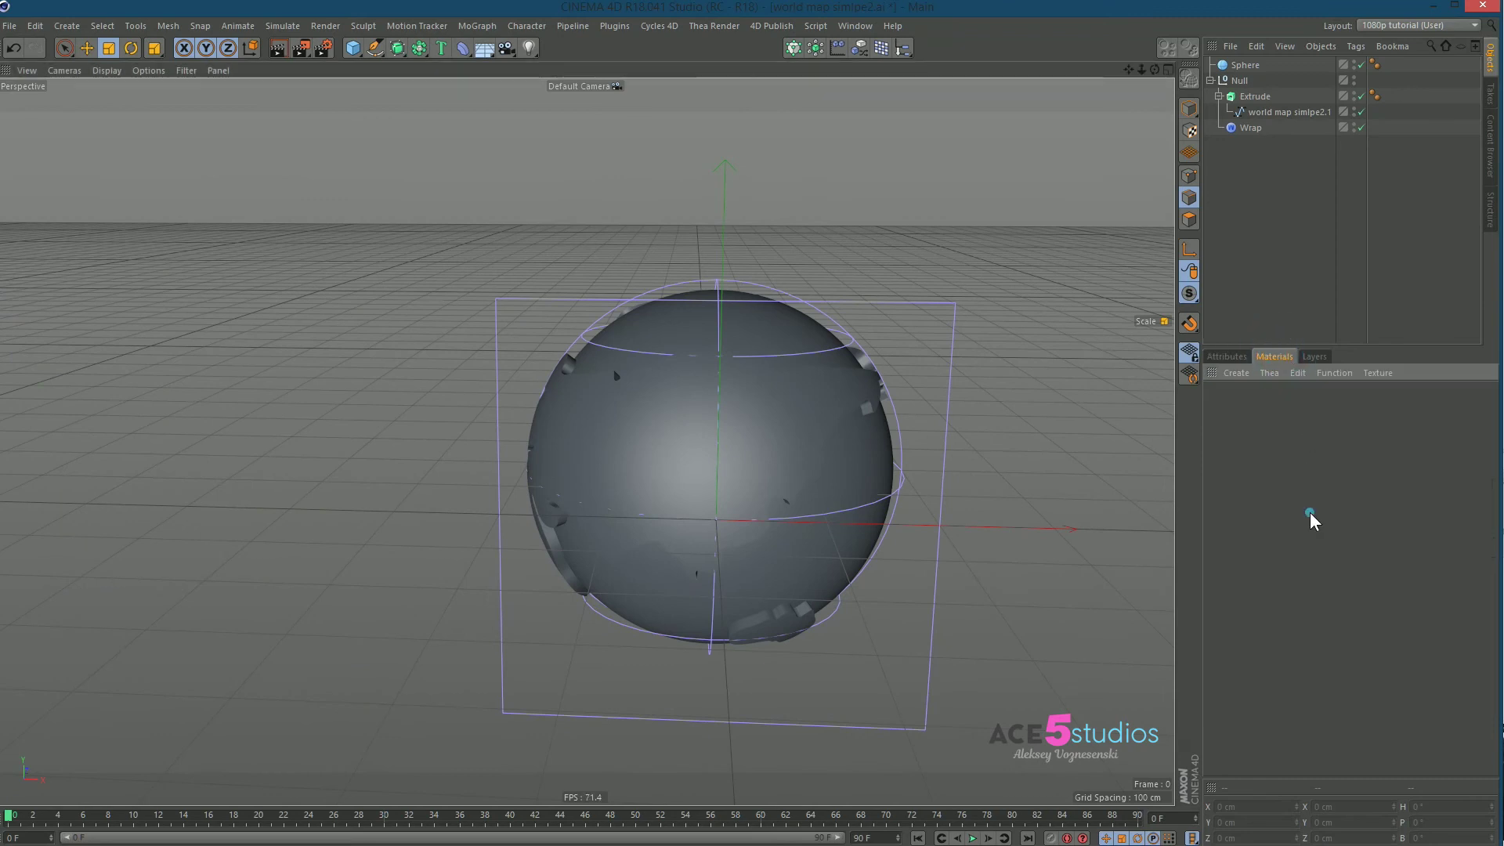
{"action": "double_click", "coordinate": [1309, 513]}
{"action": "double_click", "coordinate": [1222, 399]}
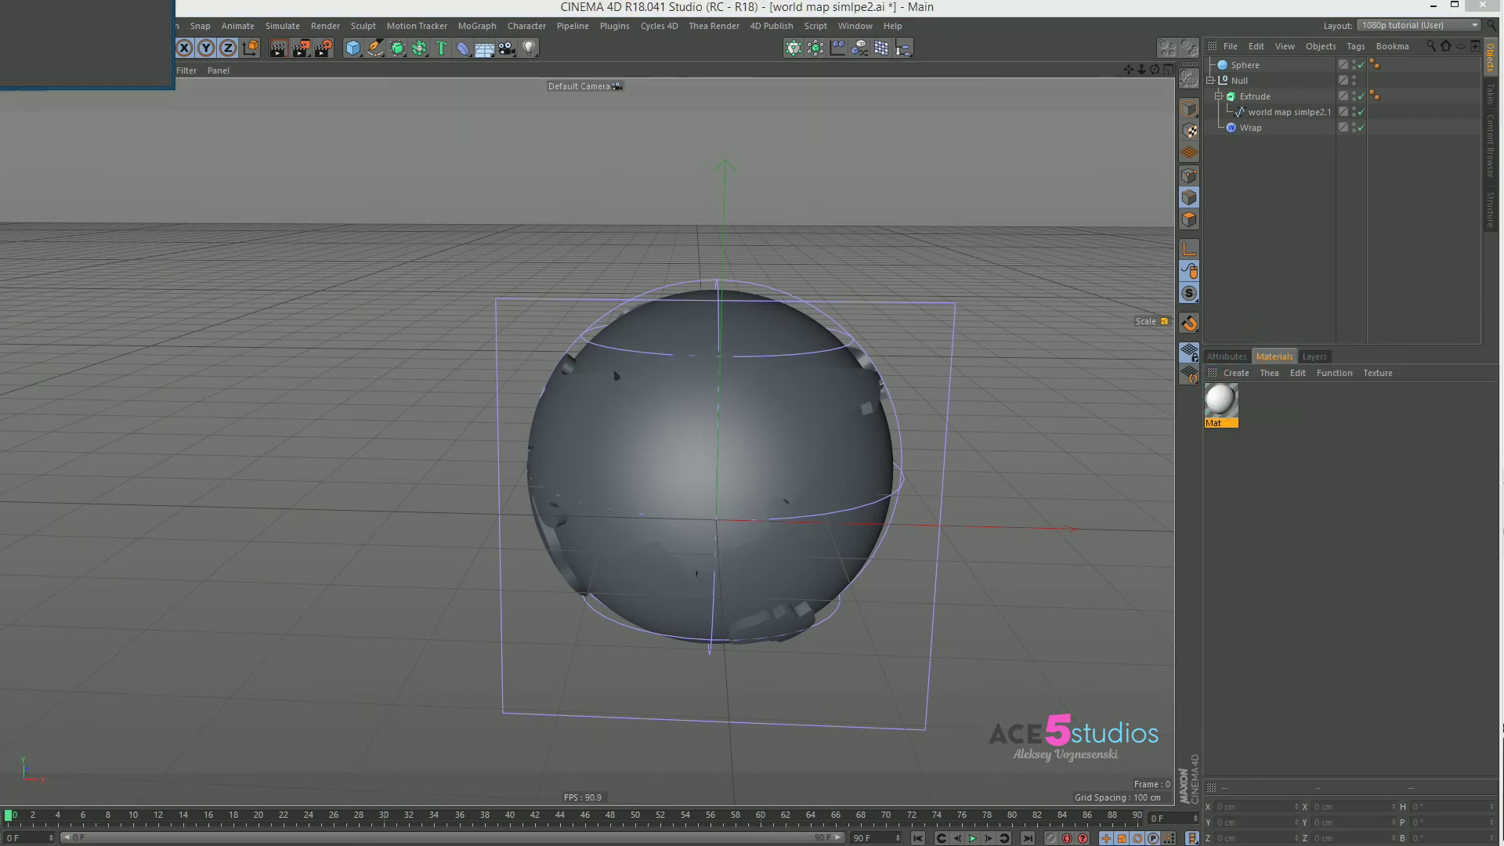
{"action": "left_click_drag", "start_coordinate": [595, 272], "coordinate": [716, 275]}
{"action": "left_click_drag", "start_coordinate": [538, 162], "coordinate": [343, 245]}
{"action": "left_click_drag", "start_coordinate": [837, 420], "coordinate": [832, 428]}
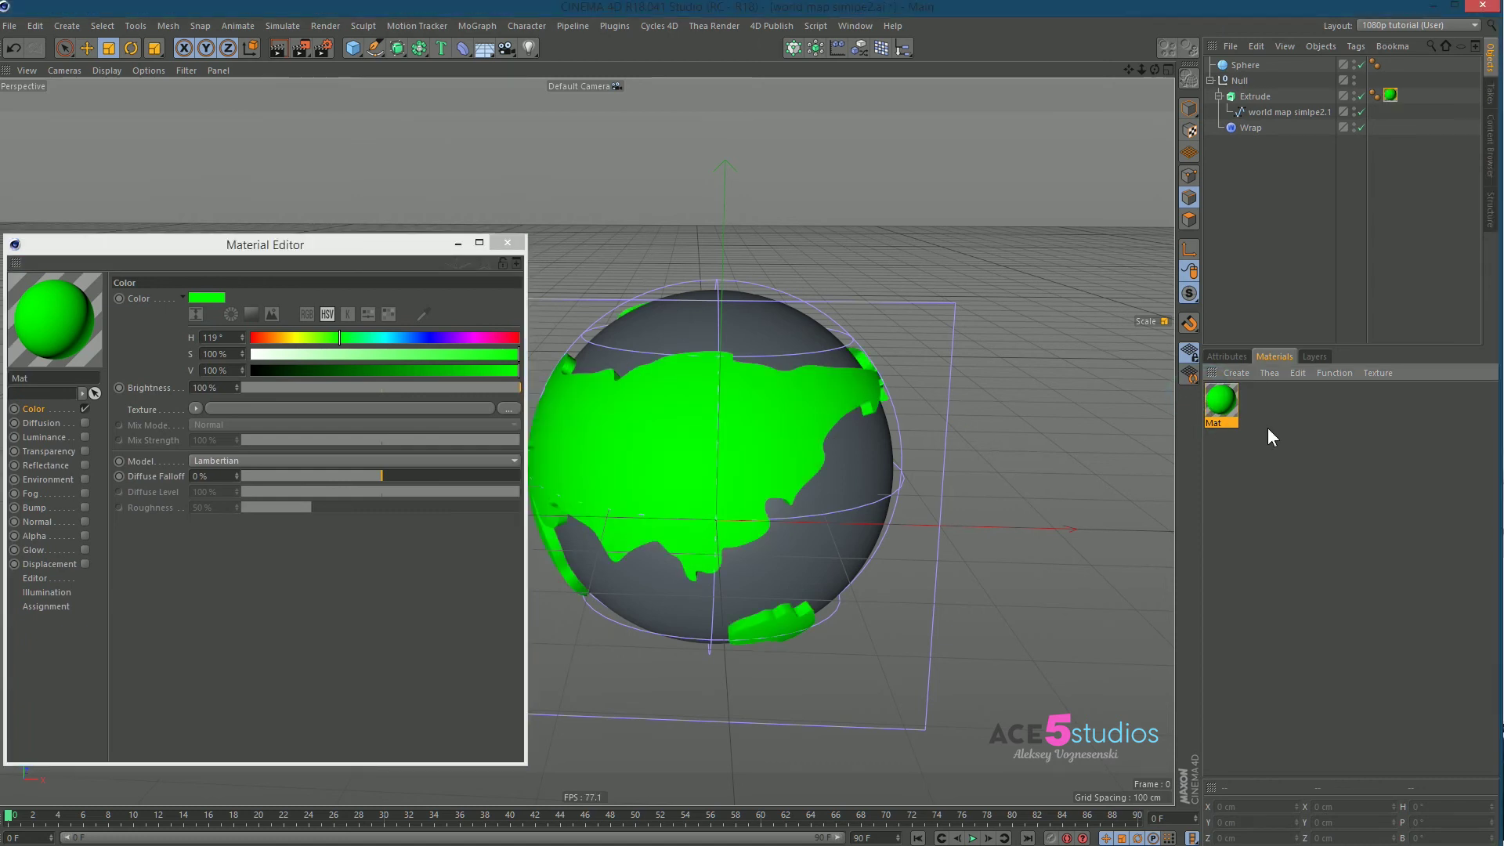
- Duplicate the green material, change the copy's hue to blue, and apply it to the ocean sphere
{"action": "left_click_drag", "start_coordinate": [1224, 404], "coordinate": [1259, 401], "text": "ctrl"}
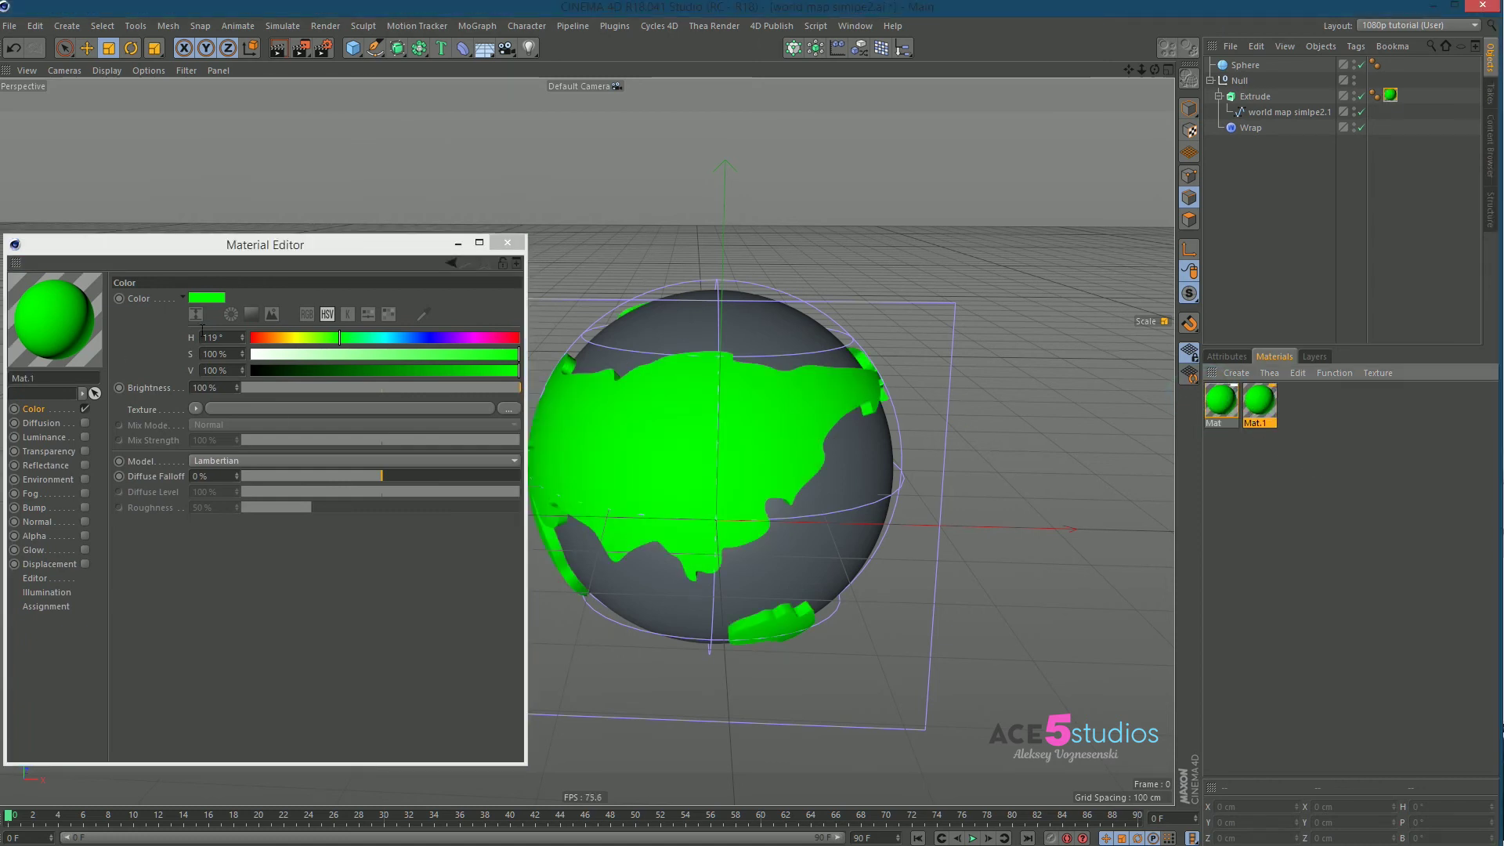
{"action": "left_click_drag", "start_coordinate": [340, 337], "coordinate": [402, 337]}
{"action": "left_click_drag", "start_coordinate": [1269, 406], "coordinate": [714, 344]}
{"action": "left_click", "coordinate": [507, 242]}
- Change the start cap of the continents' Extrude object to Fillet Cap
{"action": "left_click_drag", "start_coordinate": [595, 329], "coordinate": [696, 434], "text": "alt"}
{"action": "scroll", "coordinate": [713, 407], "scroll_direction": "up", "scroll_amount": 3}
{"action": "left_click", "coordinate": [849, 351]}
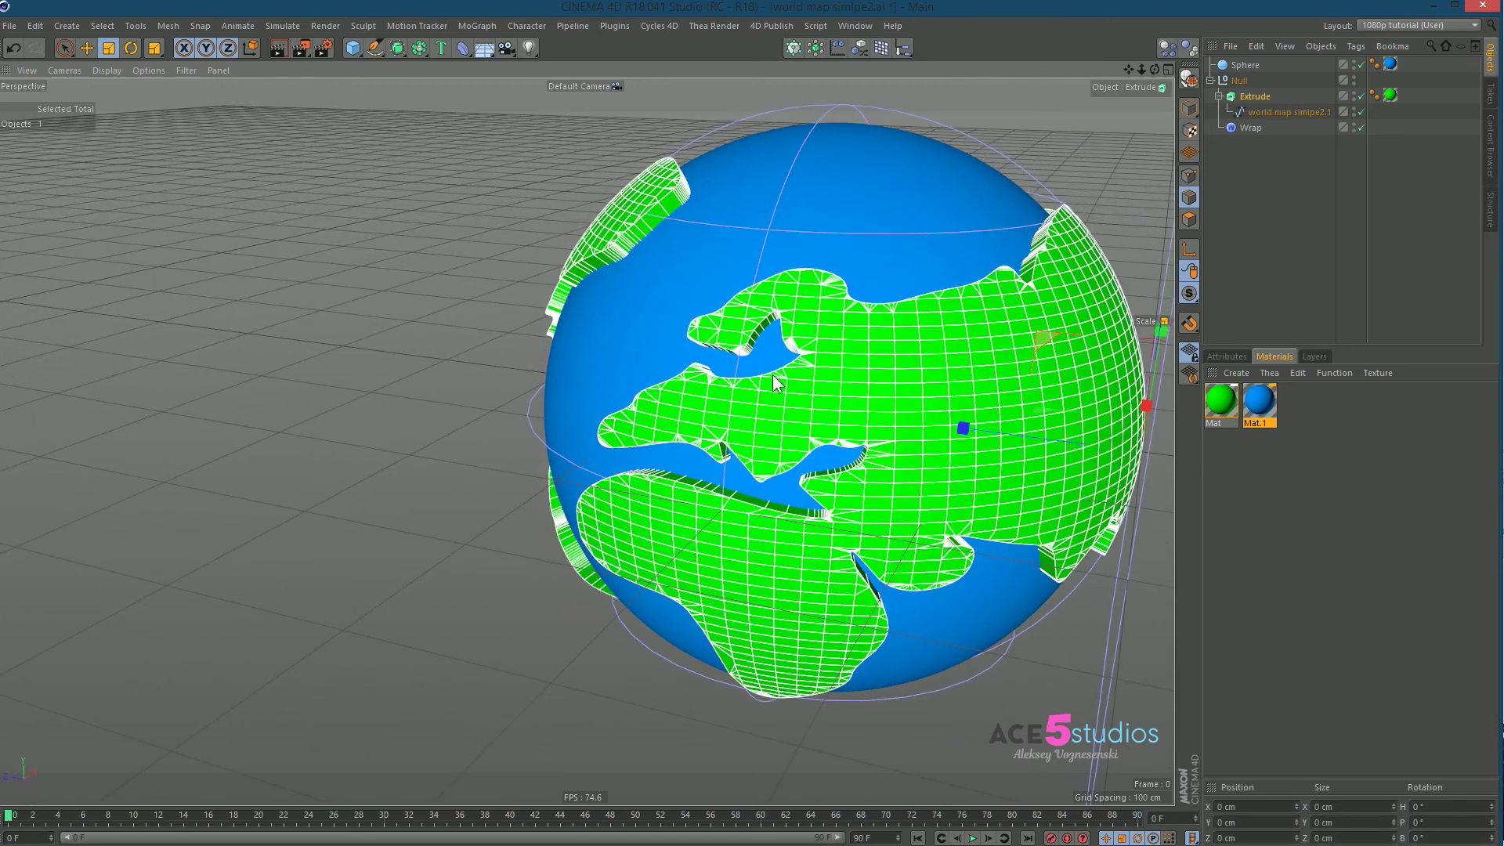
{"action": "scroll", "coordinate": [790, 317], "scroll_direction": "up", "scroll_amount": 2}
{"action": "scroll", "coordinate": [823, 313], "scroll_direction": "up", "scroll_amount": 2}
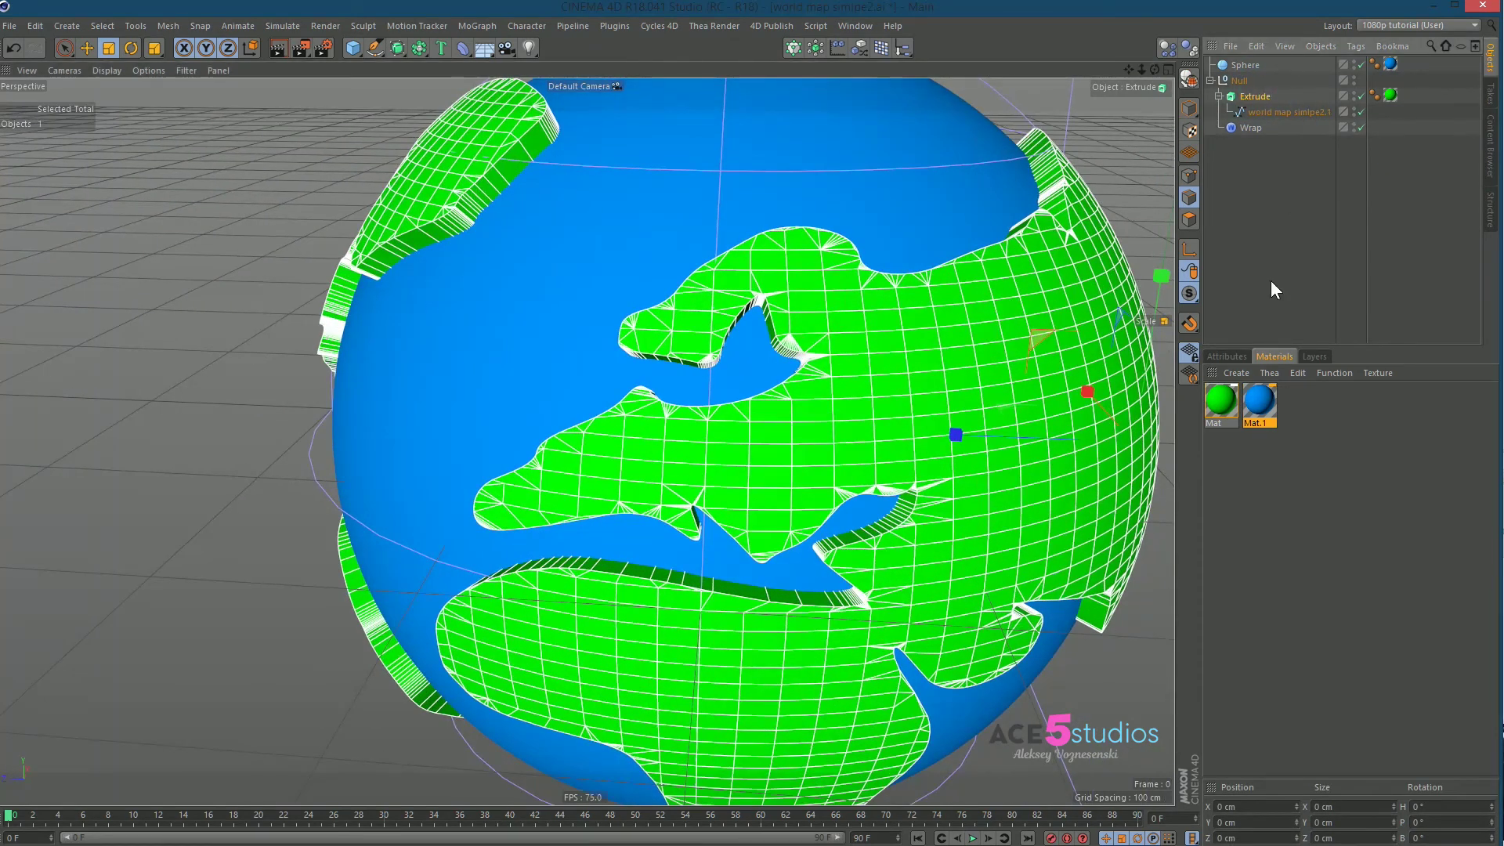
{"action": "left_click", "coordinate": [1236, 355]}
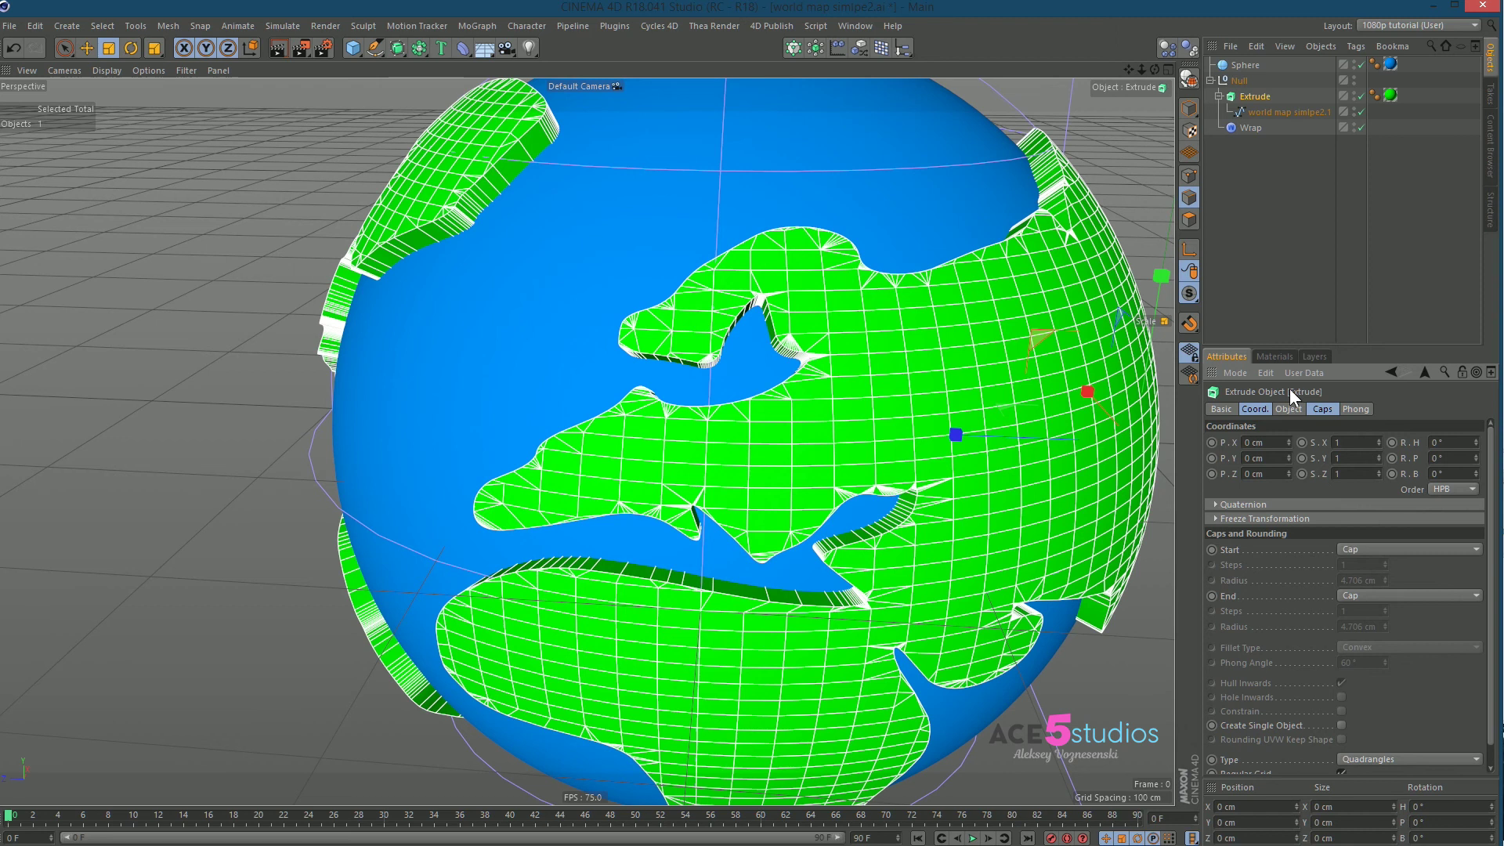
{"action": "left_click", "coordinate": [1290, 409]}
{"action": "left_click", "coordinate": [1321, 405]}
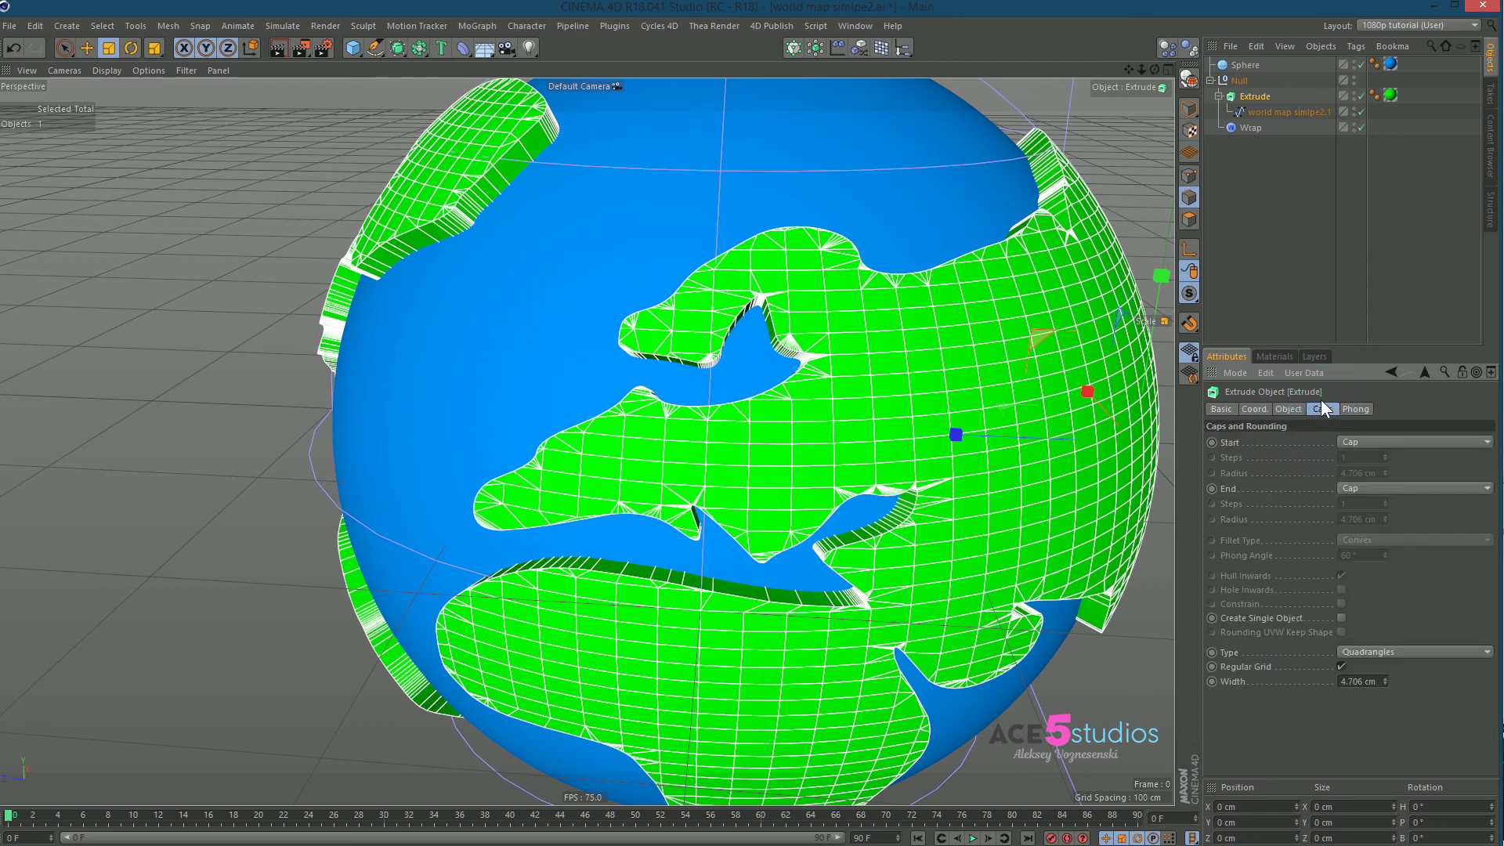
{"action": "left_click", "coordinate": [1423, 440]}
{"action": "left_click", "coordinate": [1404, 500]}
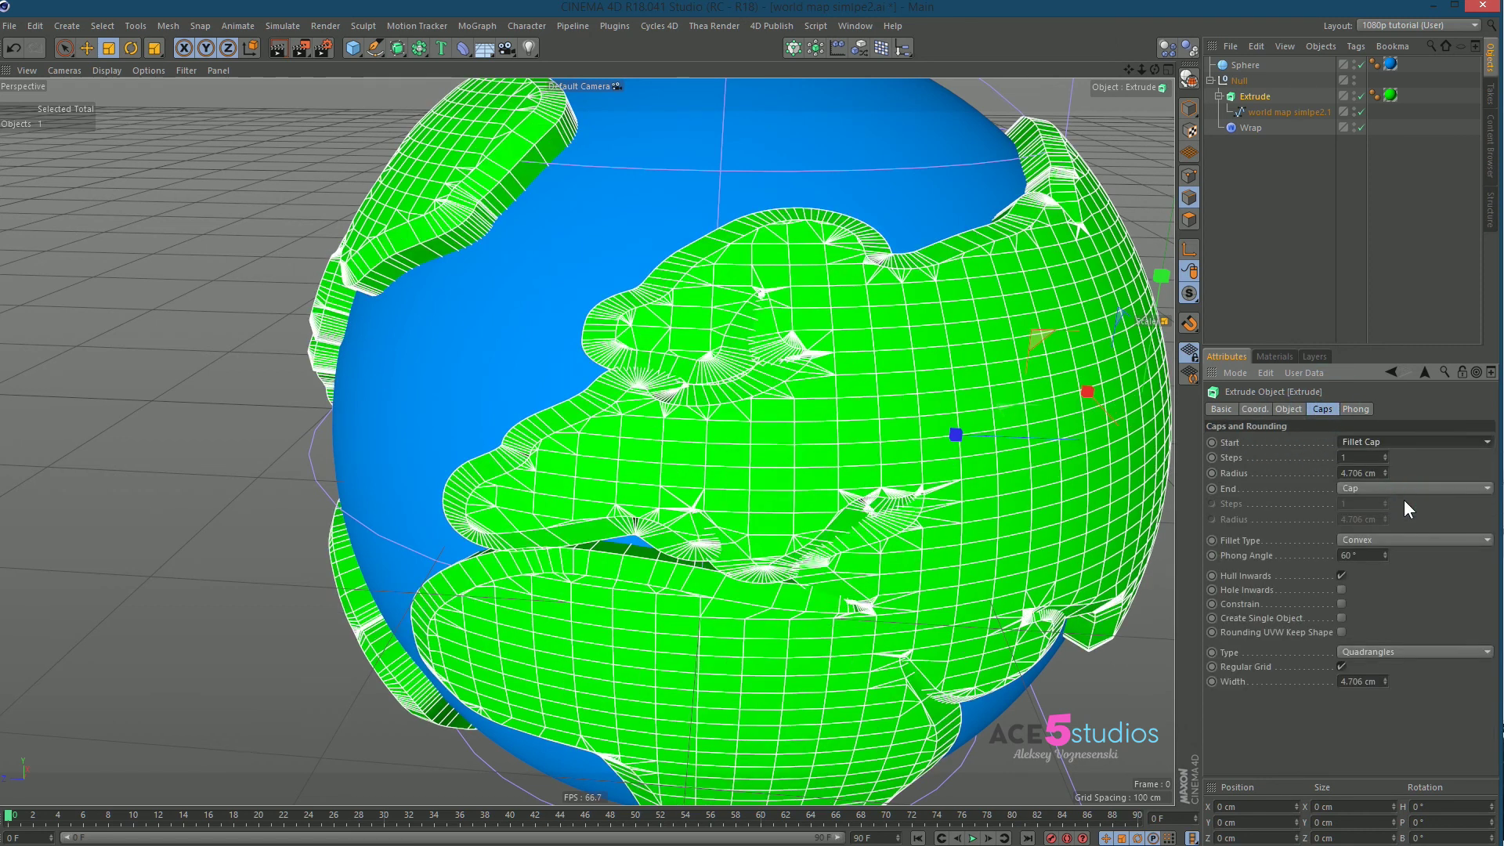
- Set the start cap's fillet radius to 1 cm and its steps to 3 on the Extrude object
{"action": "double_click", "coordinate": [1367, 473]}
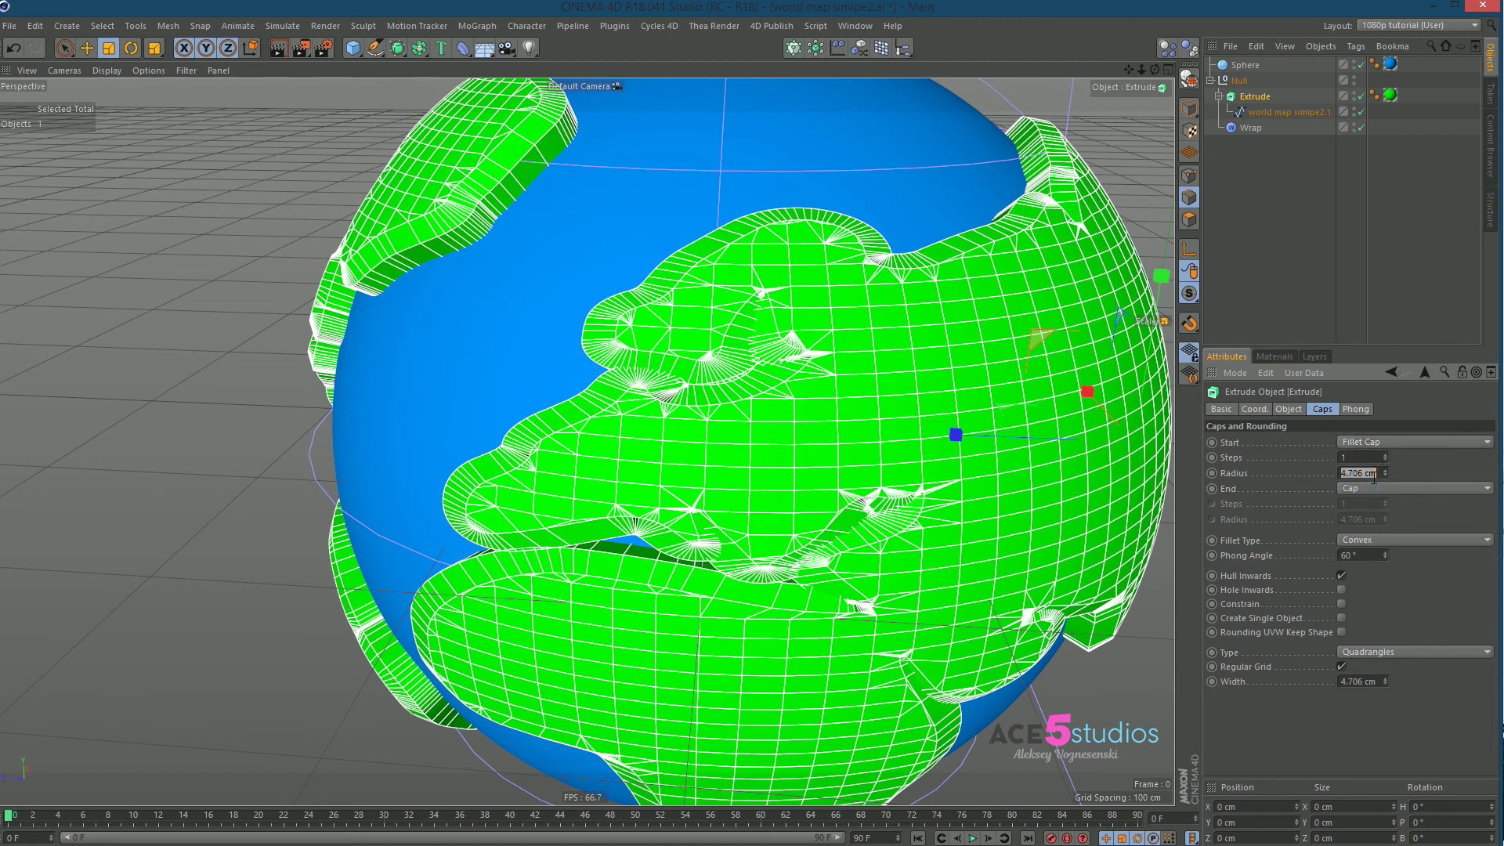
{"action": "type", "text": "1"}
{"action": "key", "text": "Return"}
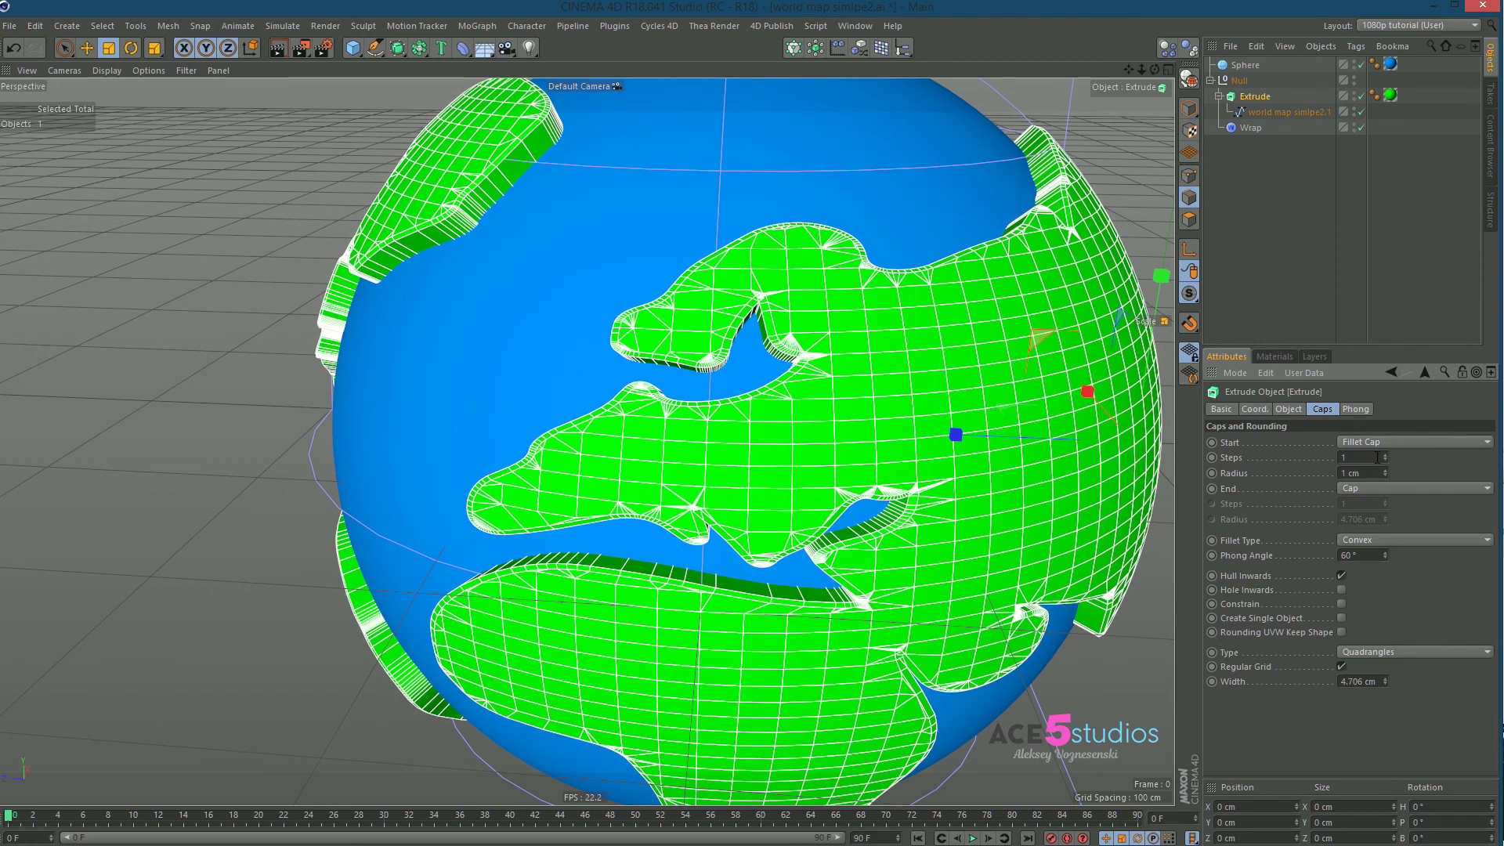
{"action": "double_click", "coordinate": [1363, 457]}
{"action": "type", "text": "3"}
{"action": "key", "text": "Return"}
{"action": "left_click", "coordinate": [1335, 213]}
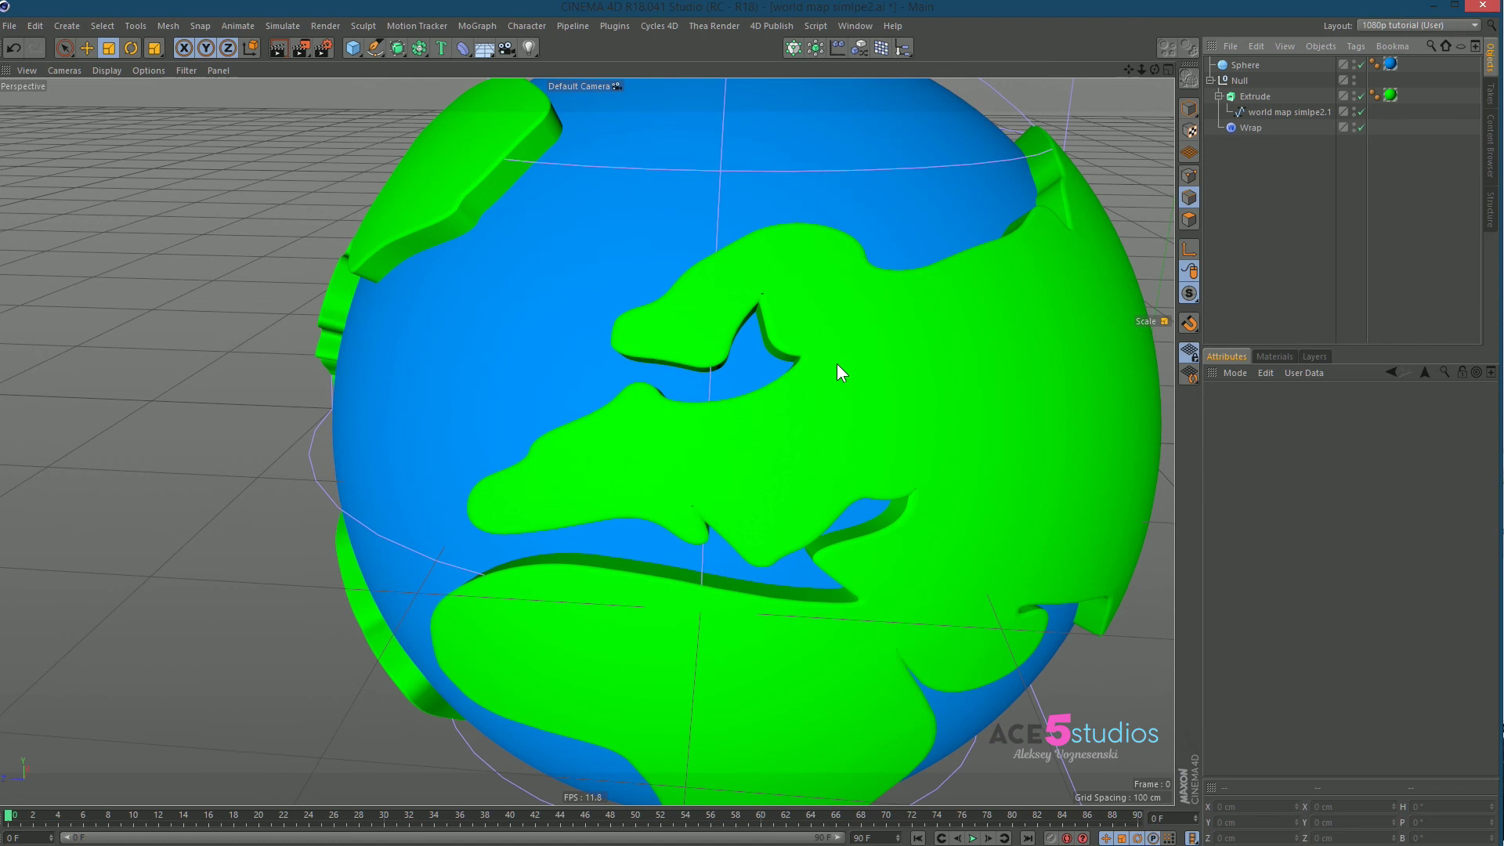
{"action": "left_click_drag", "start_coordinate": [818, 356], "coordinate": [1131, 172], "text": "alt"}
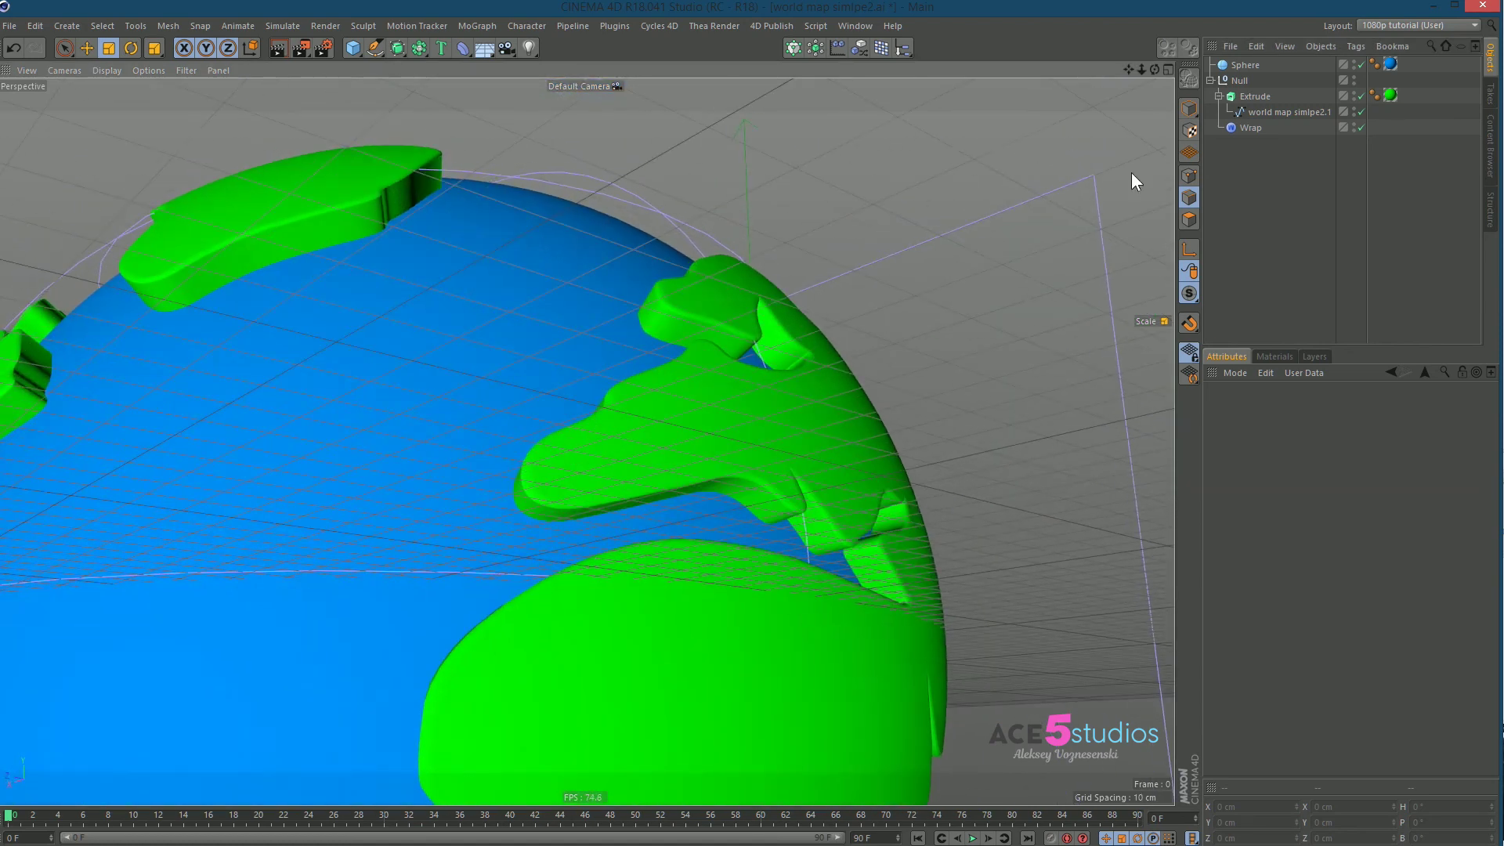
{"action": "left_click", "coordinate": [1257, 96]}
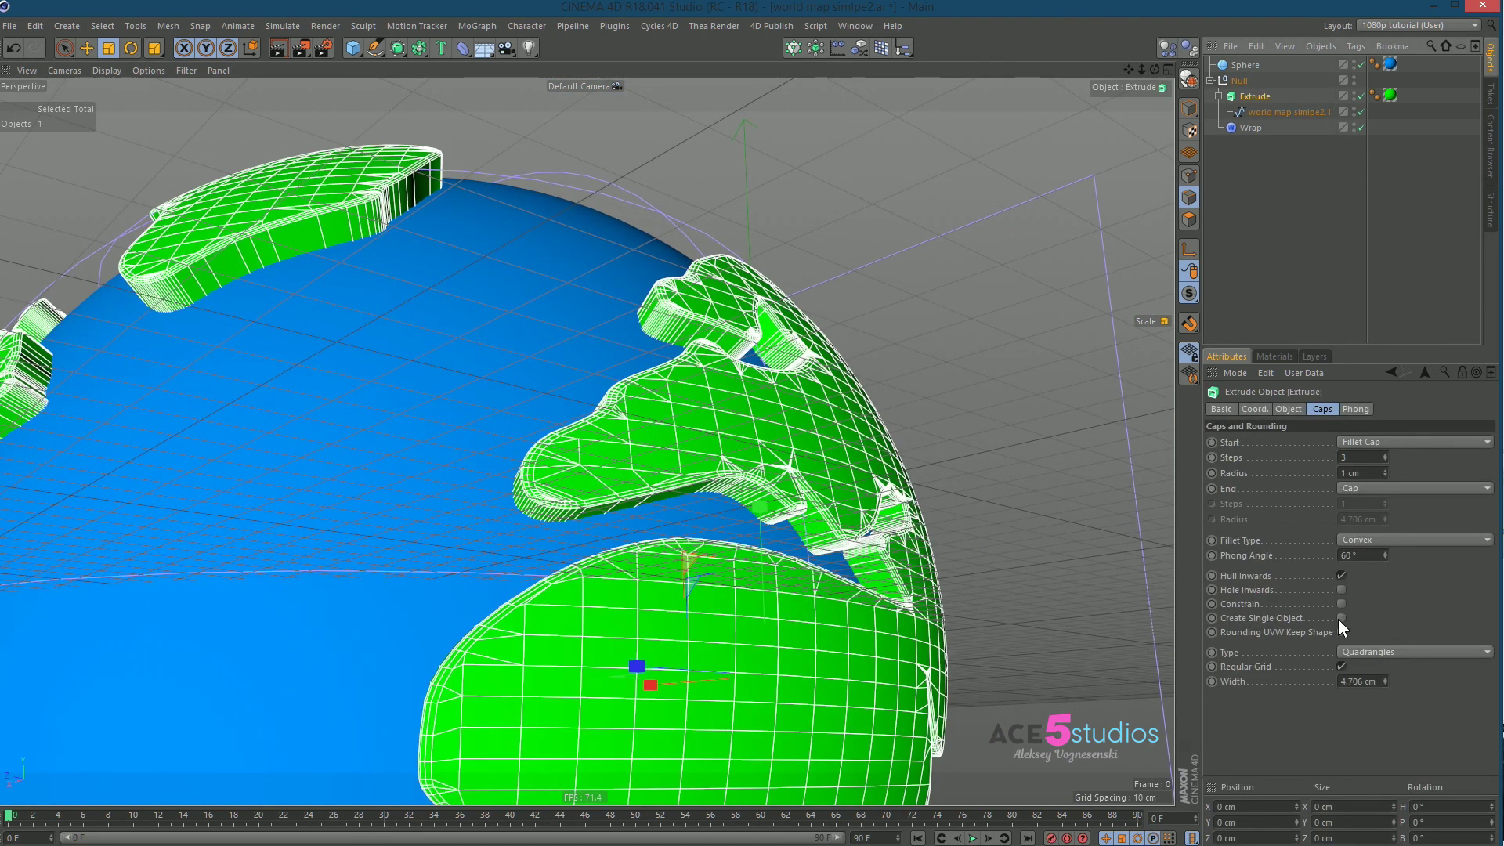
{"action": "left_click", "coordinate": [1252, 252]}
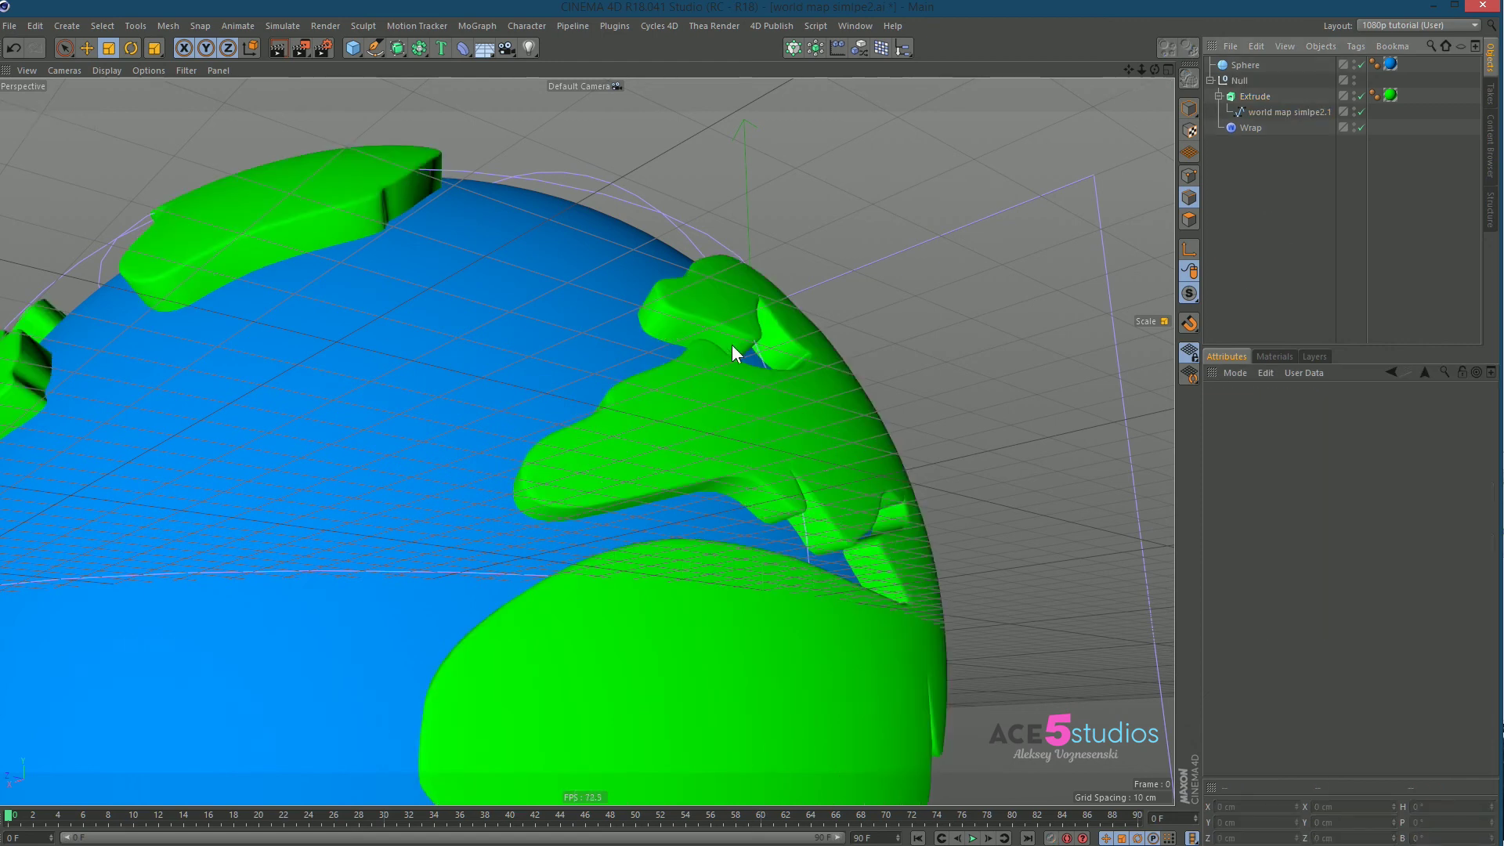